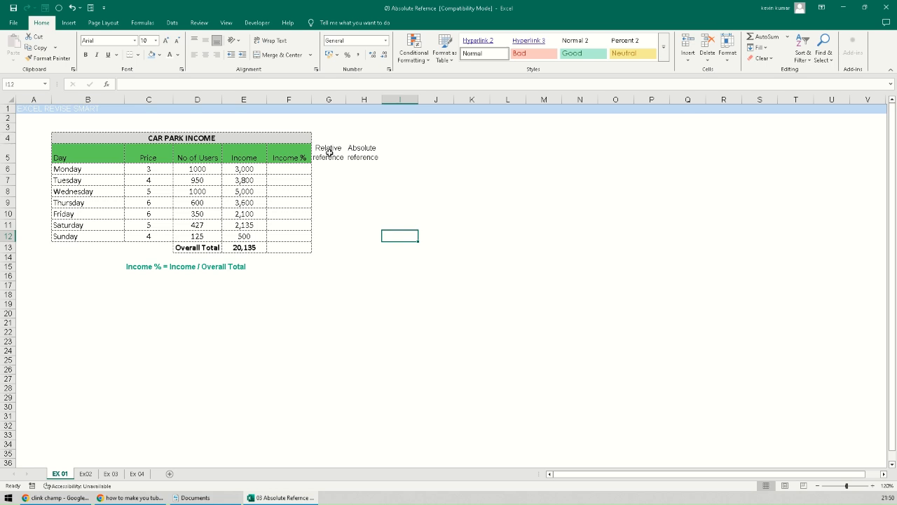
- Look over the Relative reference and Absolute reference headings and the cells below them
click(329, 152)
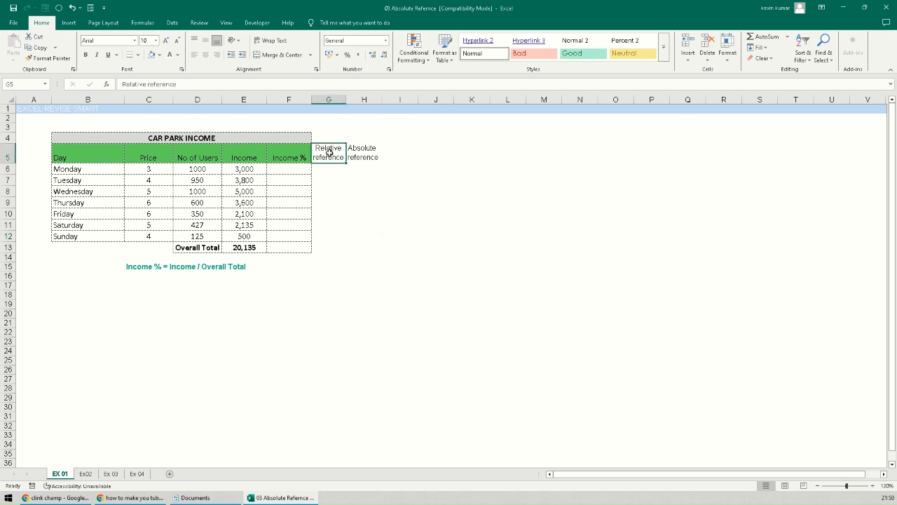
click(355, 151)
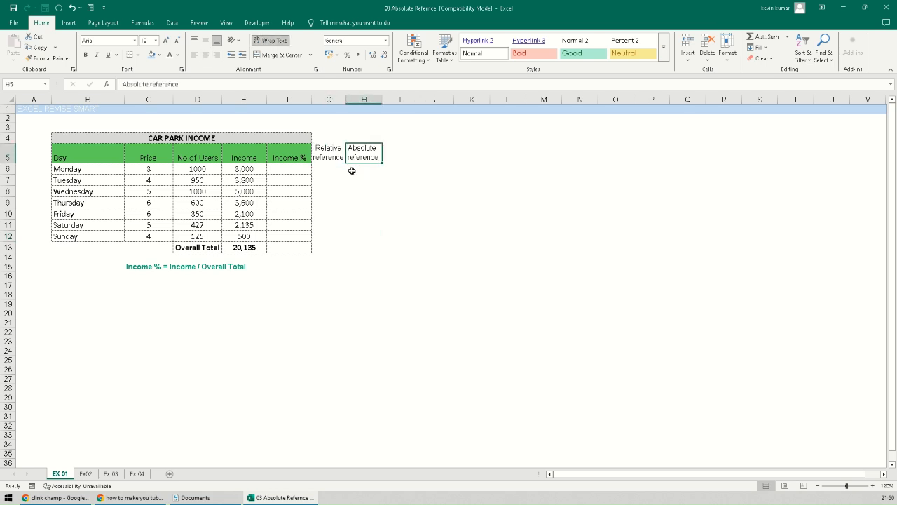
click(331, 152)
click(355, 152)
click(331, 152)
click(353, 152)
click(333, 157)
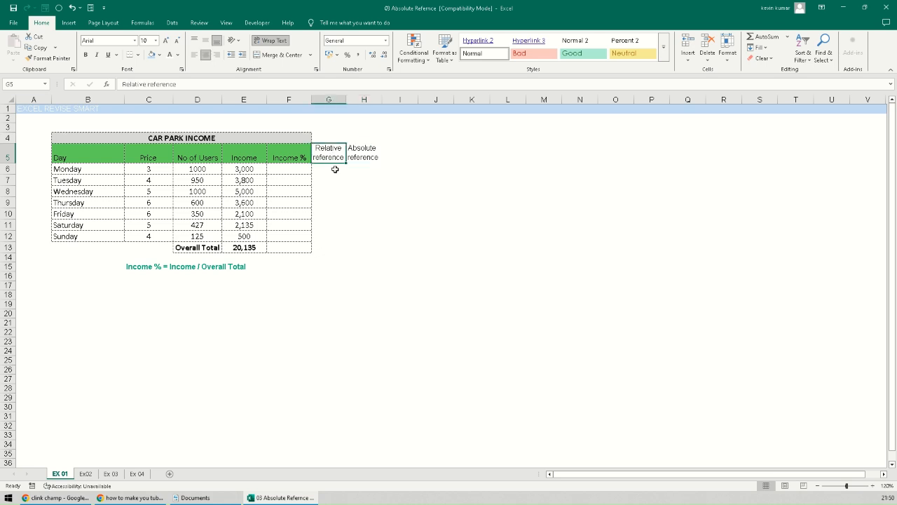
click(333, 171)
click(329, 155)
click(327, 169)
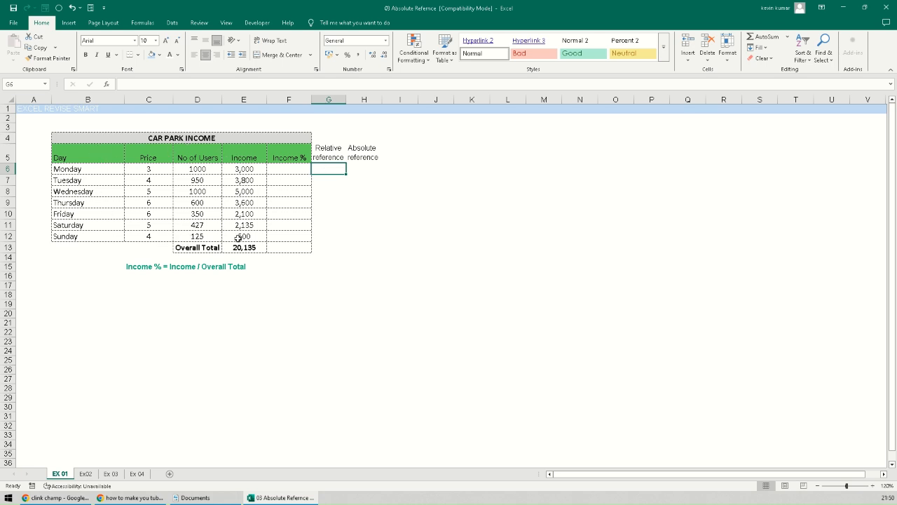
- Review Monday's and Tuesday's price, user count and income formulas
click(158, 140)
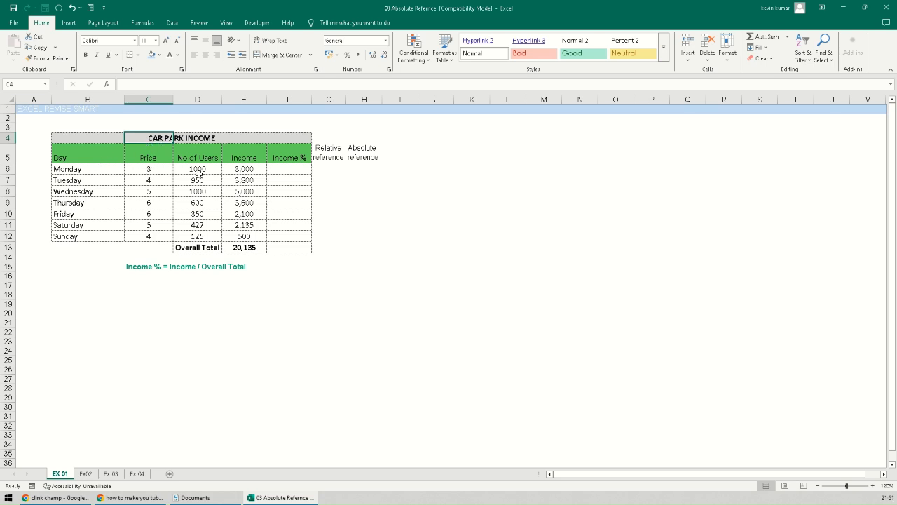
click(97, 169)
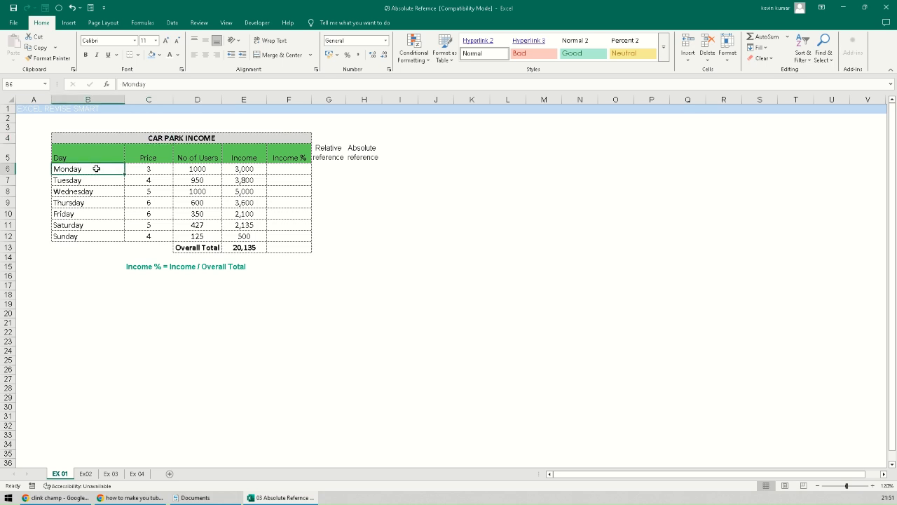
click(196, 169)
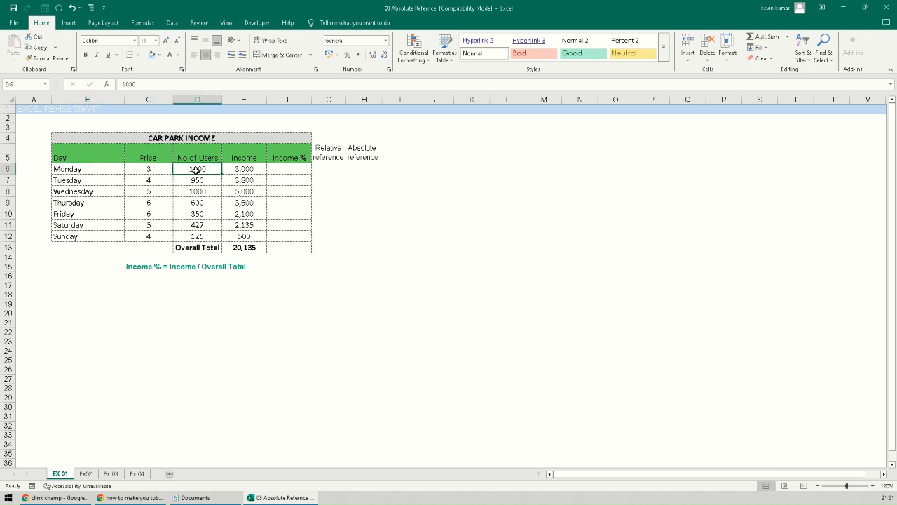
click(151, 171)
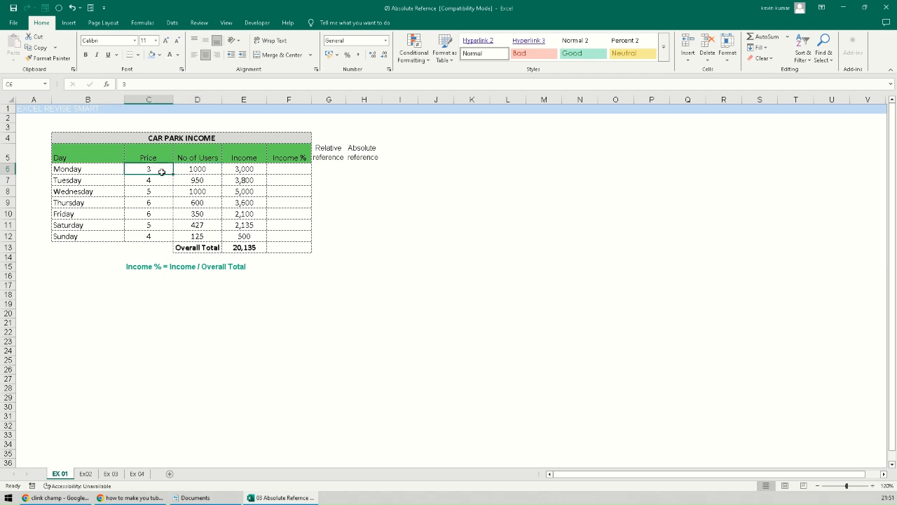
click(209, 169)
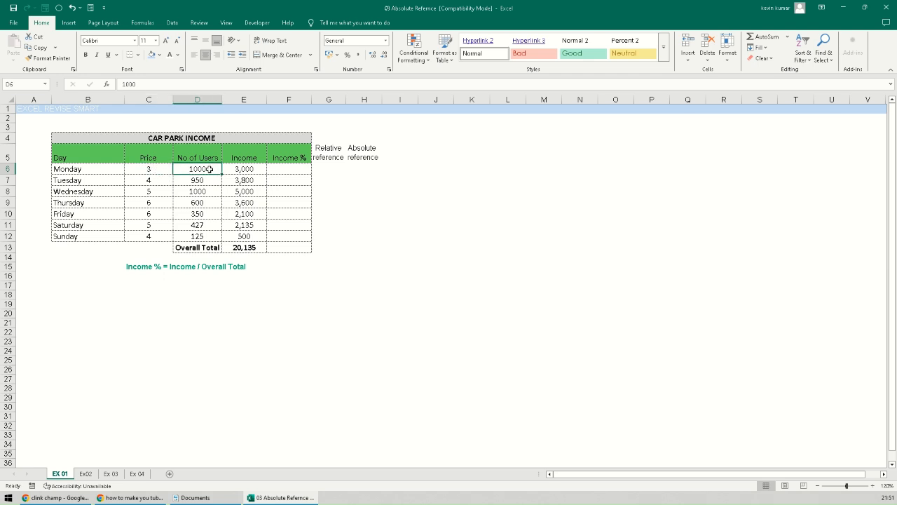
click(239, 170)
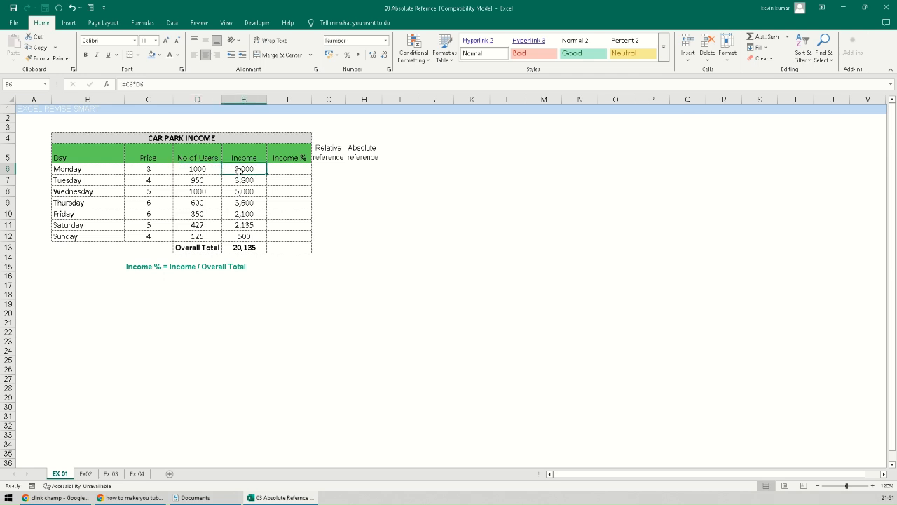
click(81, 179)
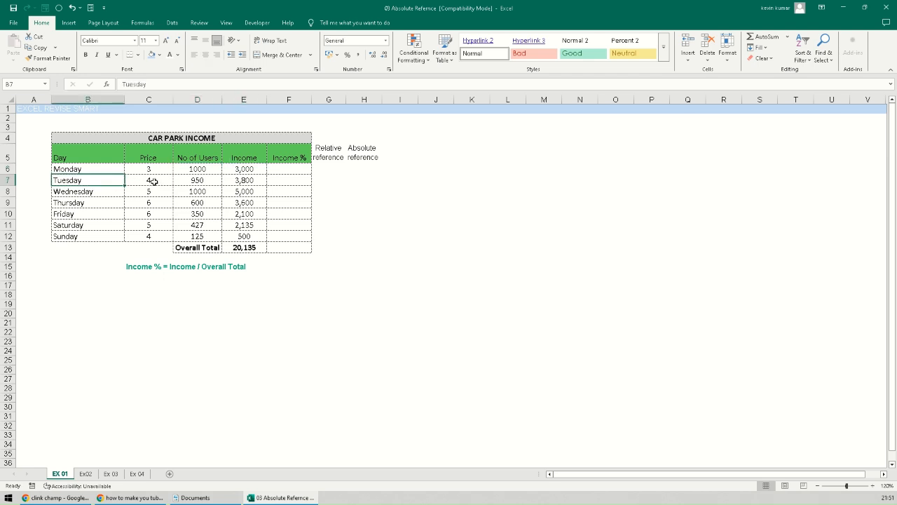
click(153, 180)
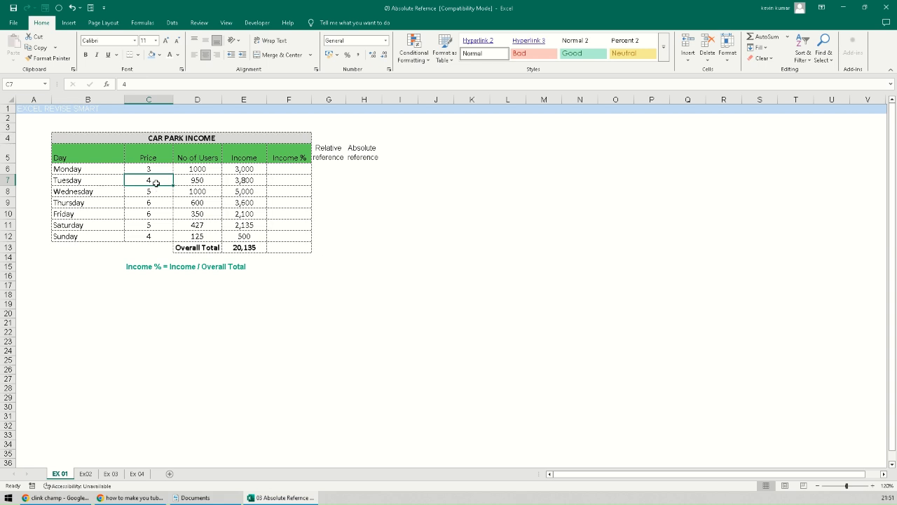
click(199, 181)
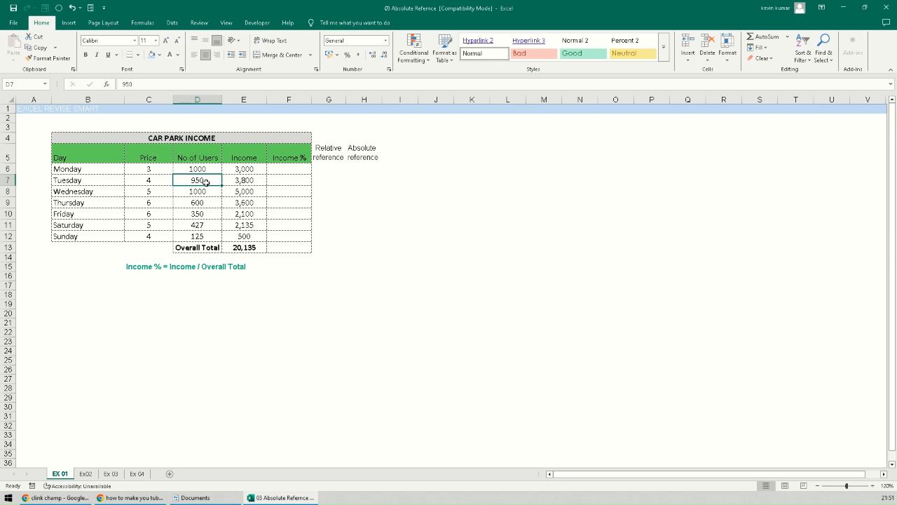
click(247, 182)
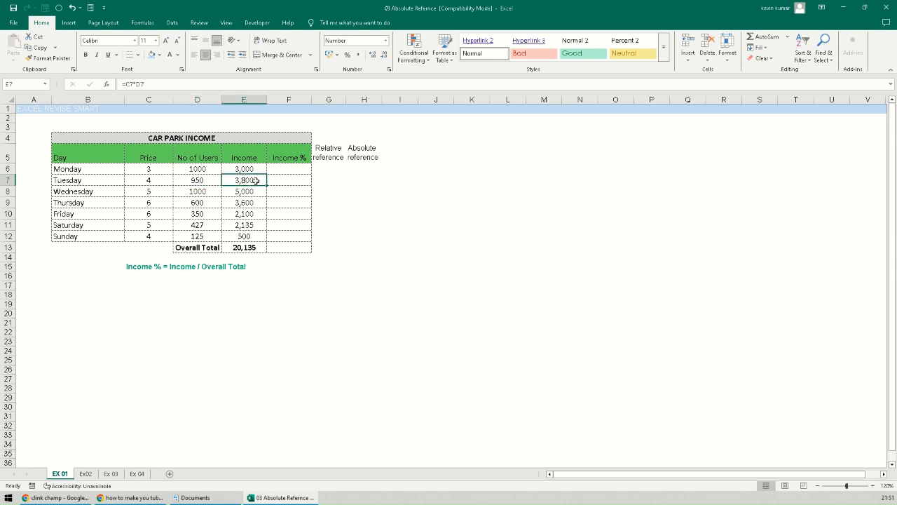
- Check the remaining days' prices, user counts, Saturday's income and the Overall Total SUM formula
click(115, 193)
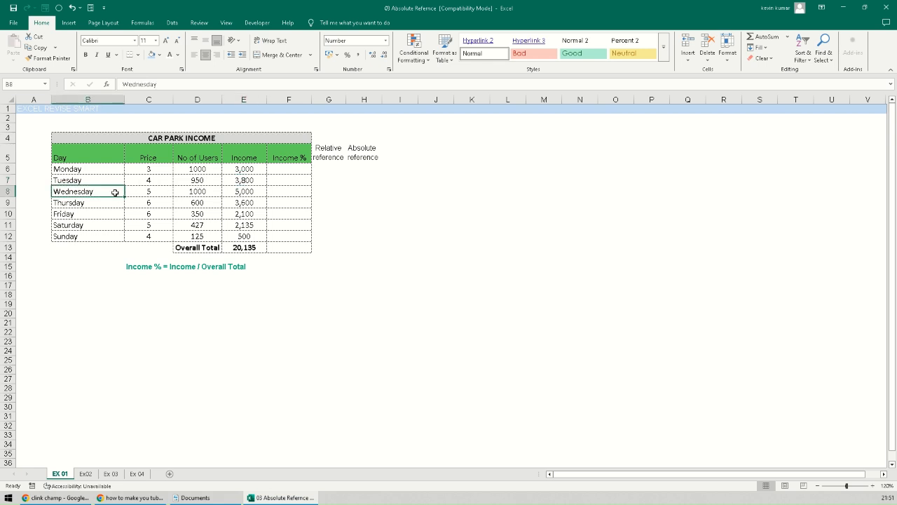
click(113, 204)
click(111, 214)
click(110, 225)
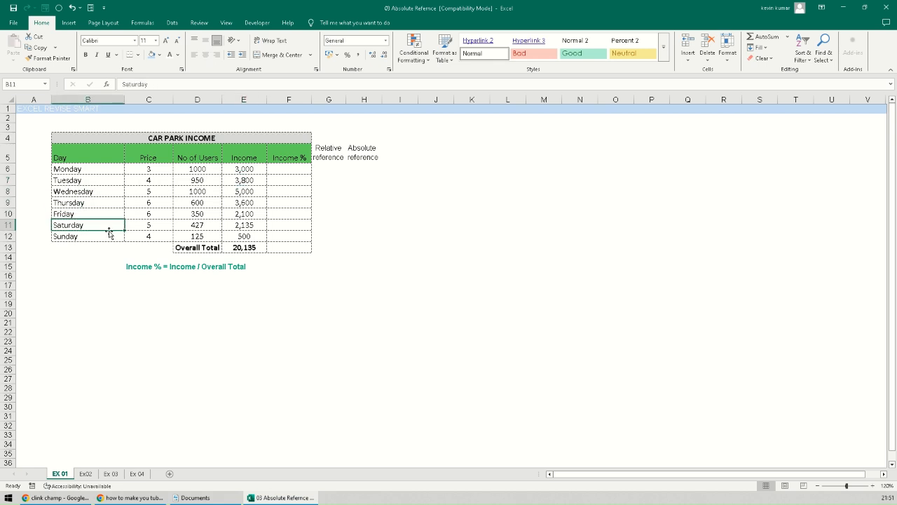
click(157, 191)
click(158, 202)
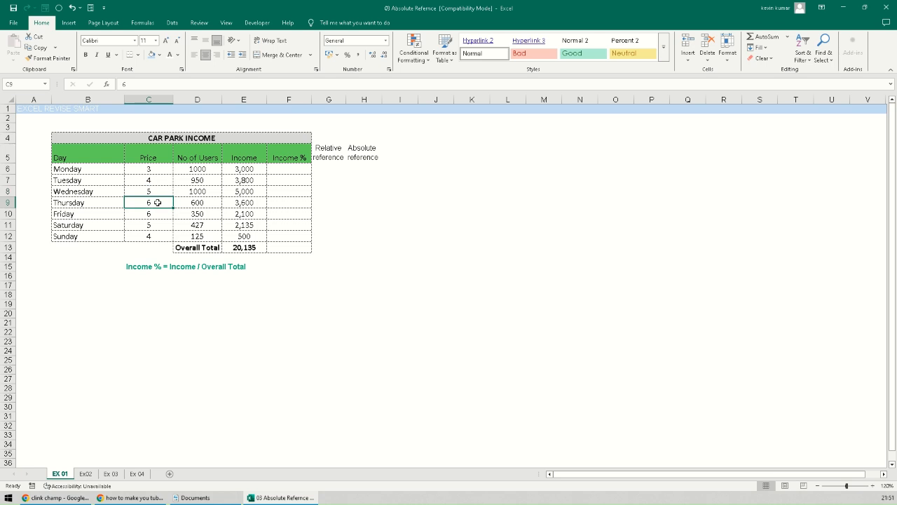
click(206, 187)
click(206, 203)
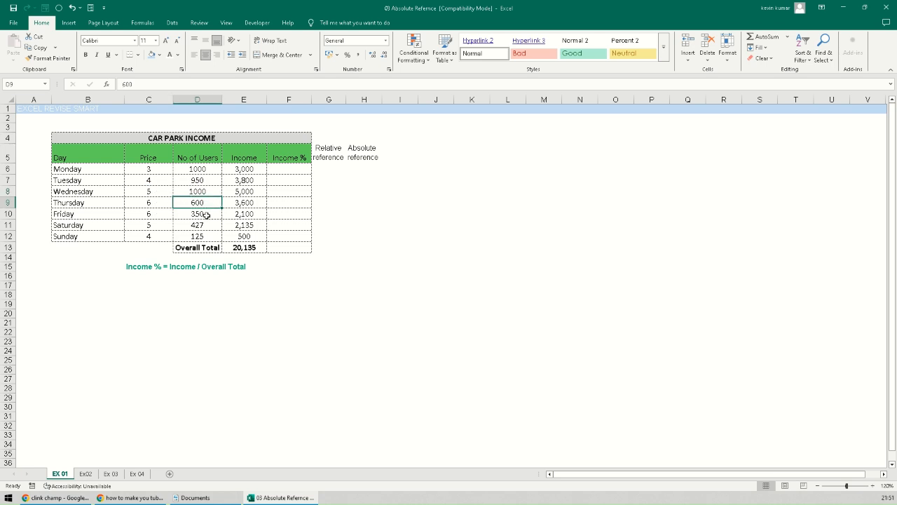
click(206, 214)
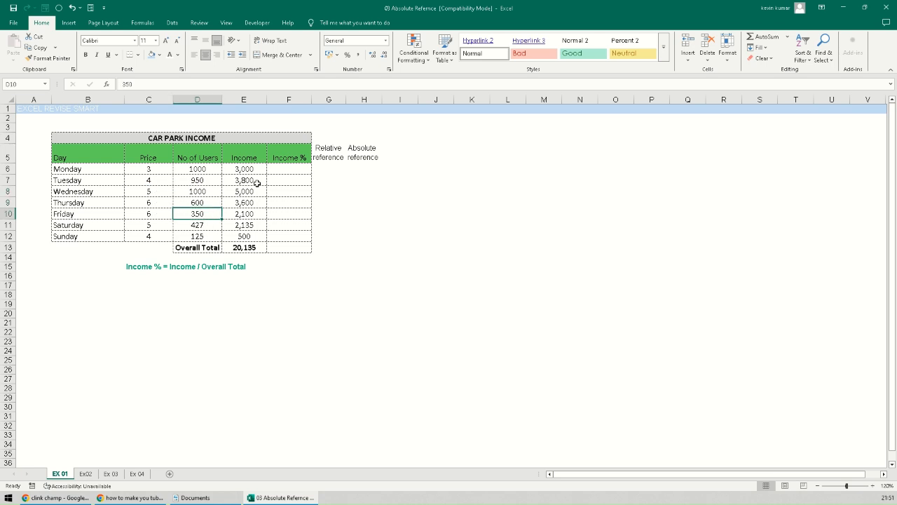
click(253, 223)
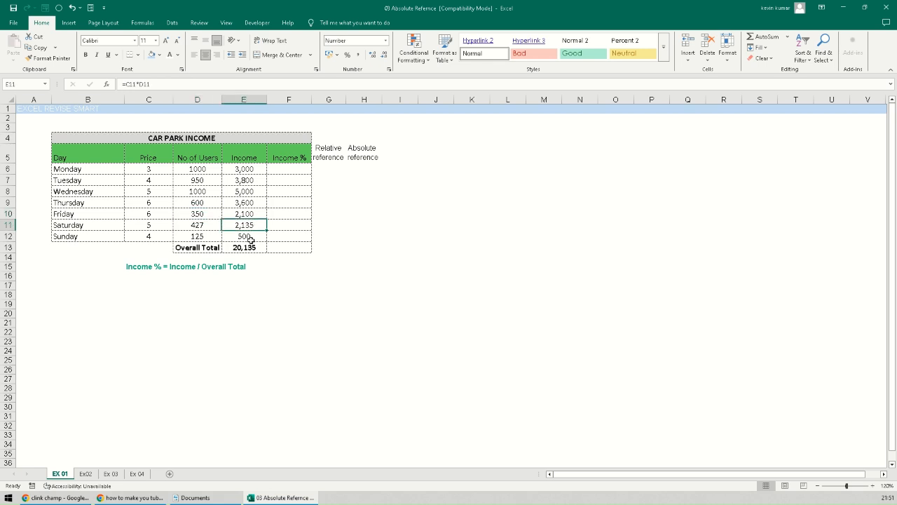
click(211, 247)
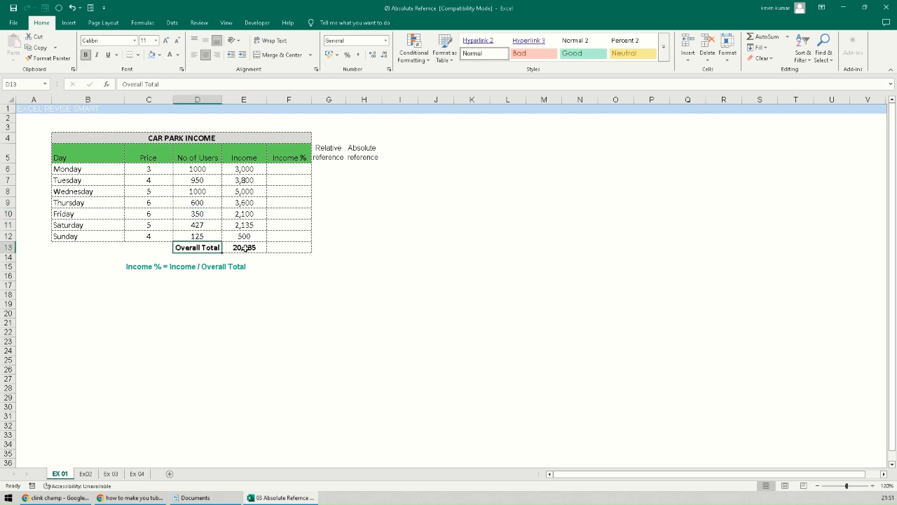
click(245, 248)
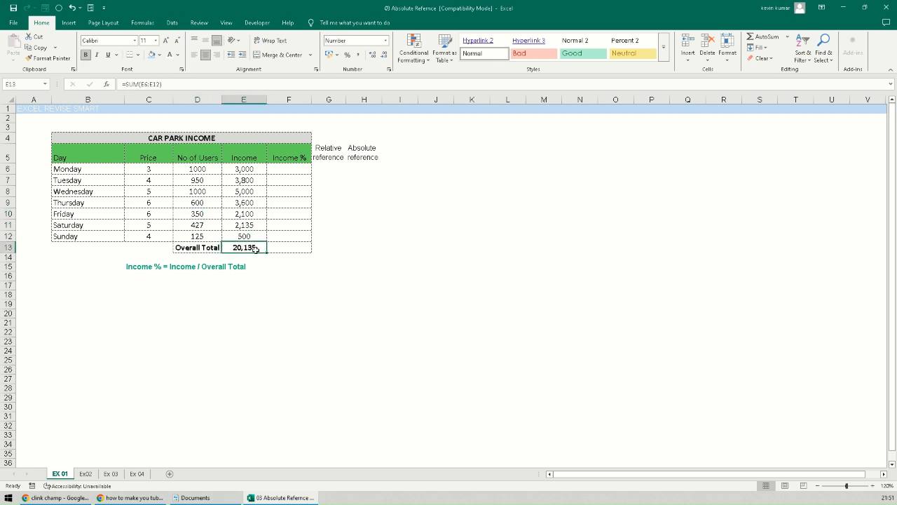
- Look at the Income % cells F6 and the total row, then select the Price column C6:C12
click(289, 171)
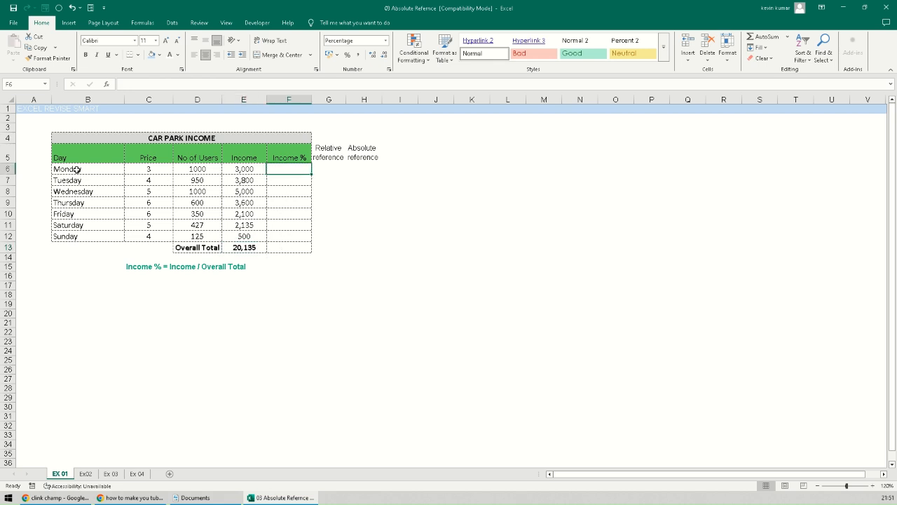
click(291, 246)
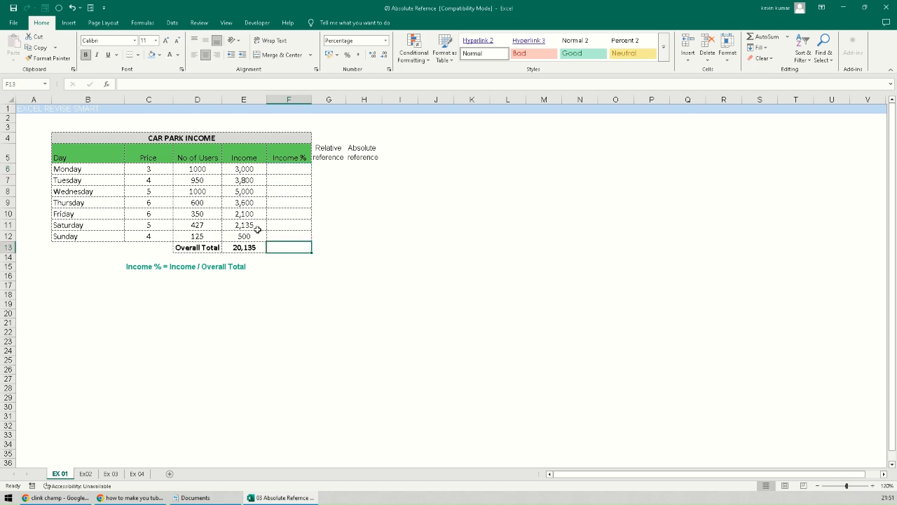
click(327, 169)
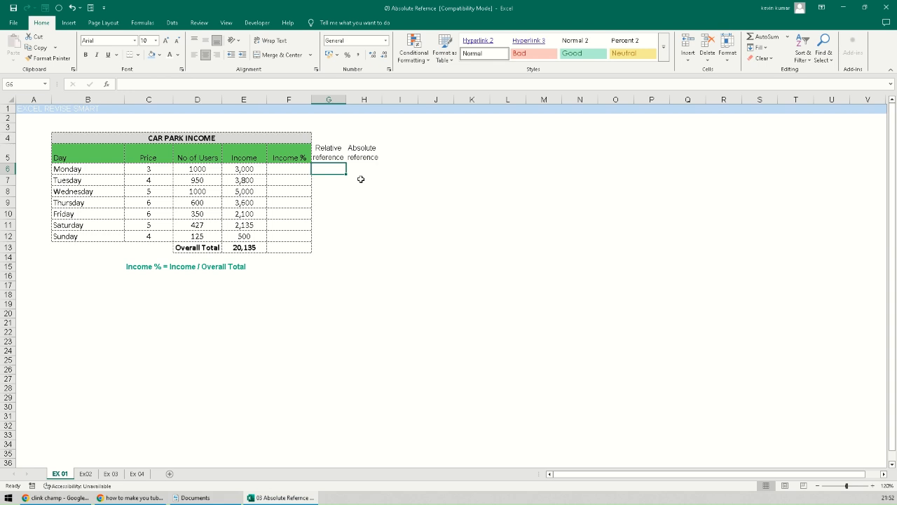
drag(149, 169, 148, 237)
- Enter =C6 in G6 and fill it down through Sunday's row
click(330, 171)
text(=)
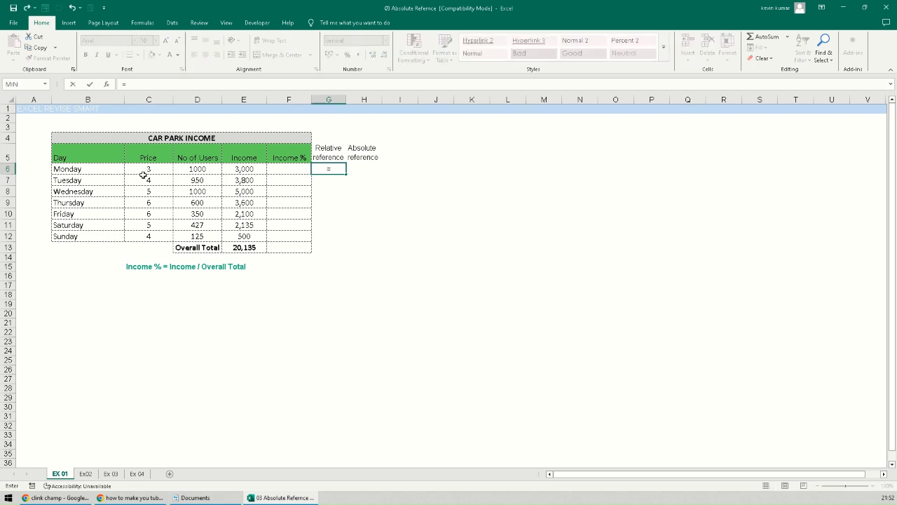
click(142, 169)
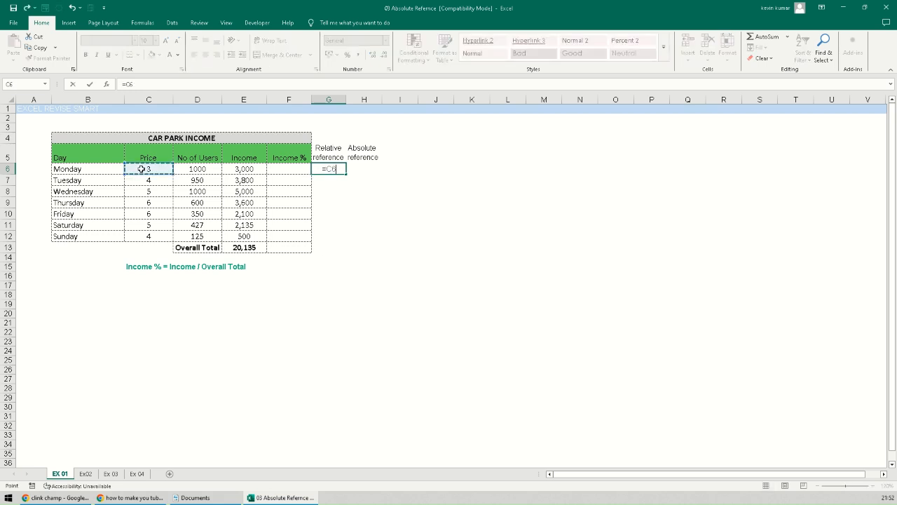
key(Return)
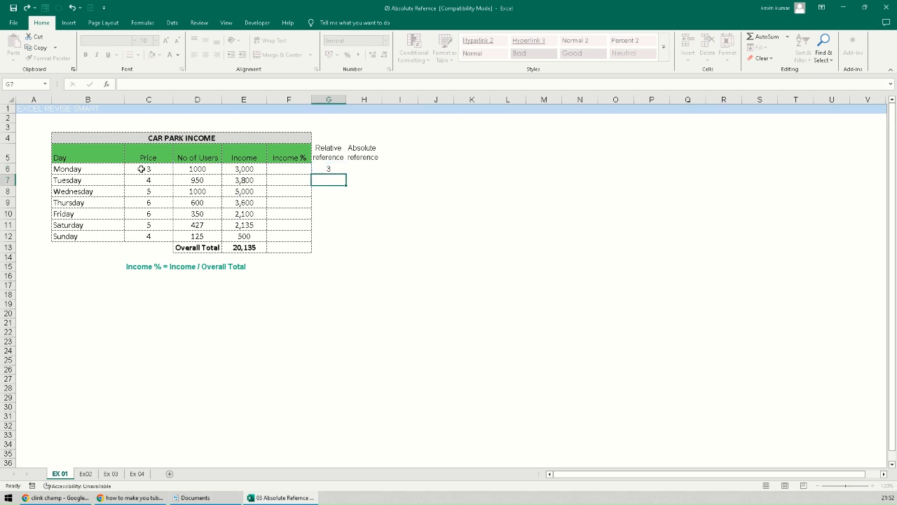
click(328, 168)
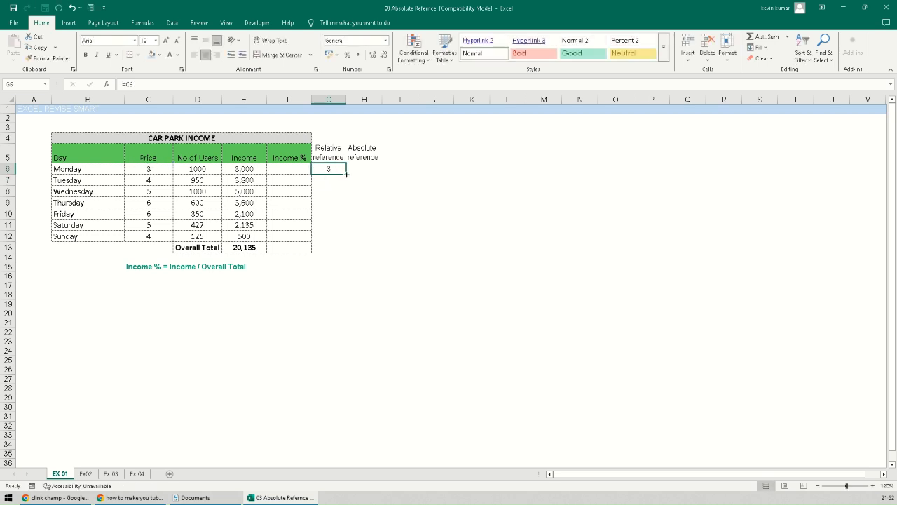
double_click(346, 174)
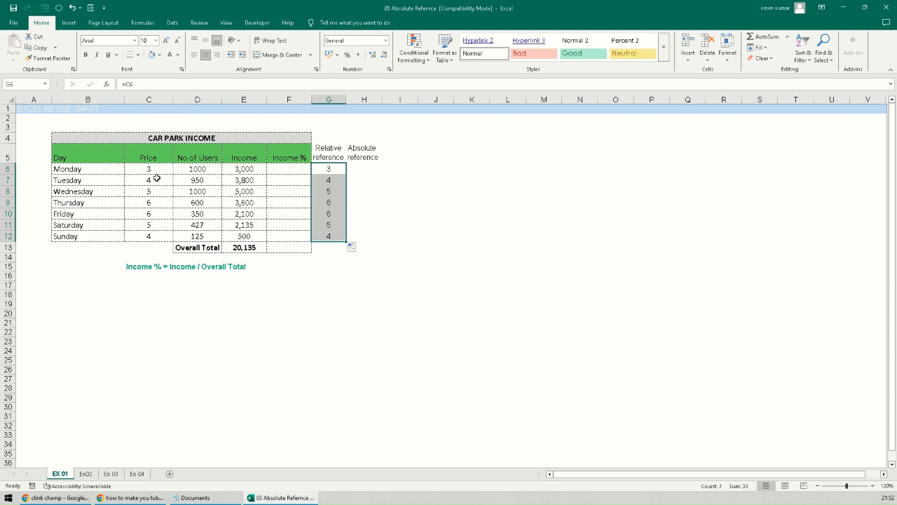
- Inspect G6 to G9, showing the relative formulas shift to C6, C7, C8 and C9
click(157, 233)
click(327, 234)
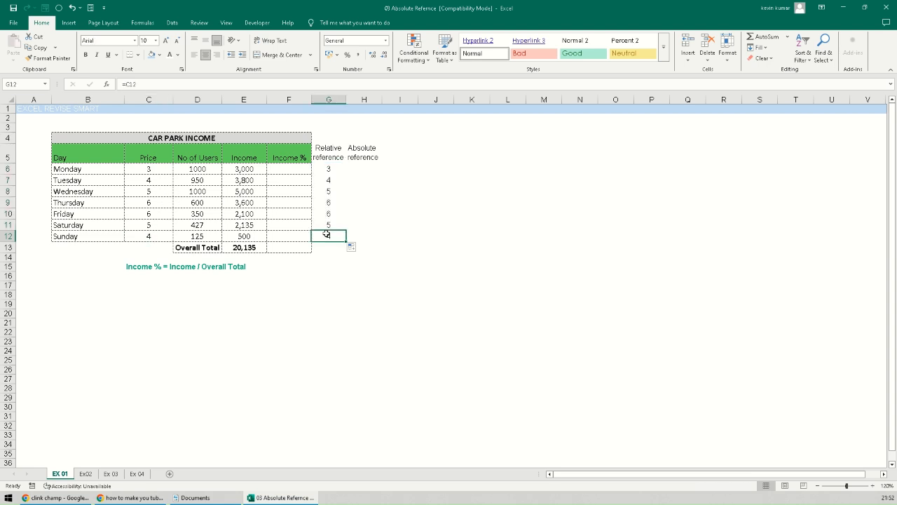
click(329, 169)
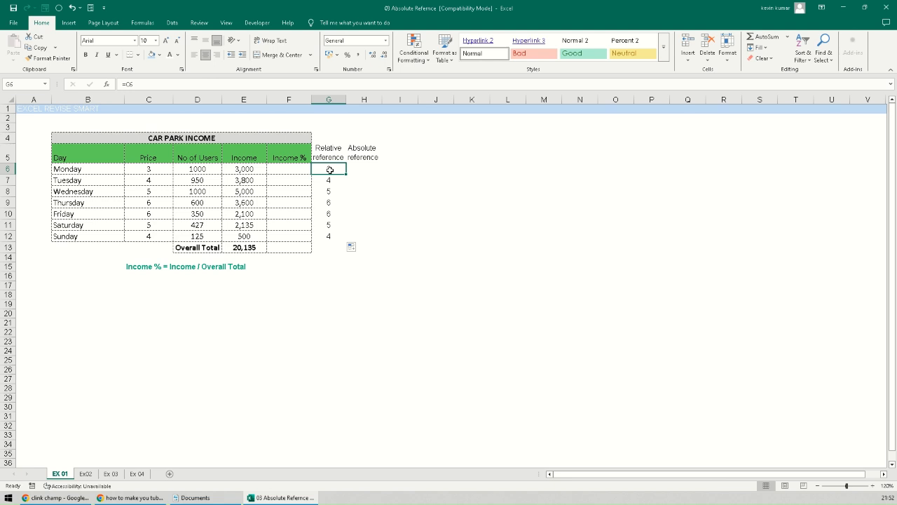
double_click(329, 170)
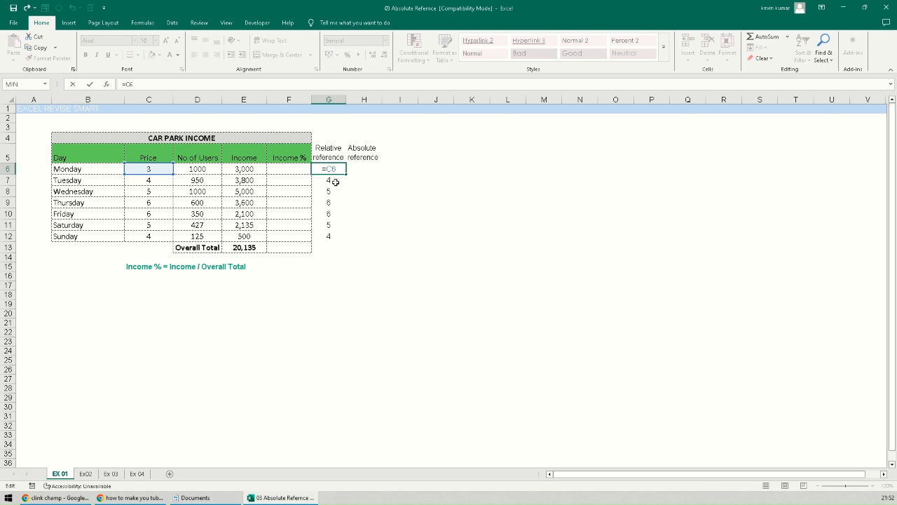
click(334, 180)
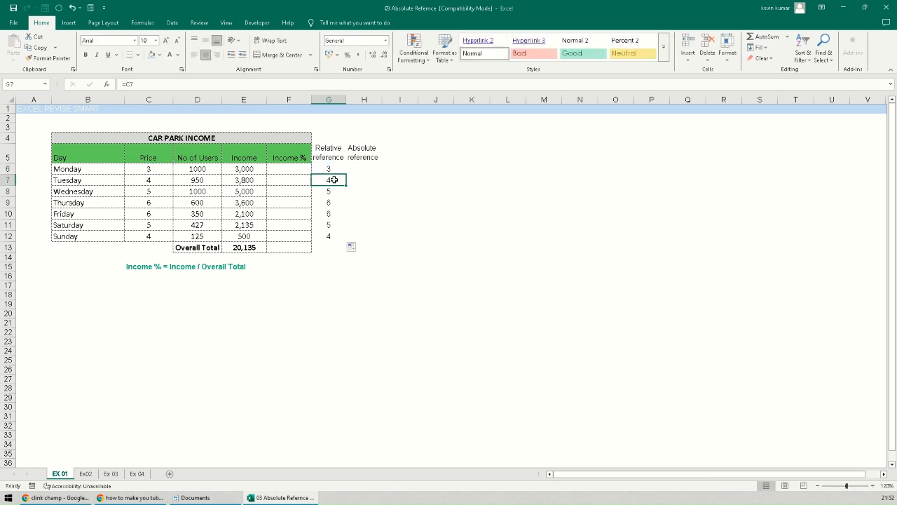
double_click(334, 180)
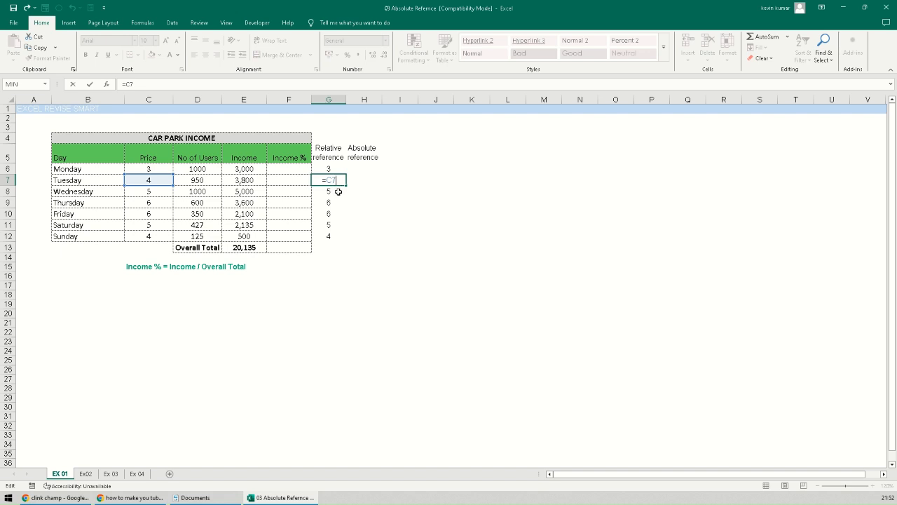
click(339, 191)
double_click(338, 192)
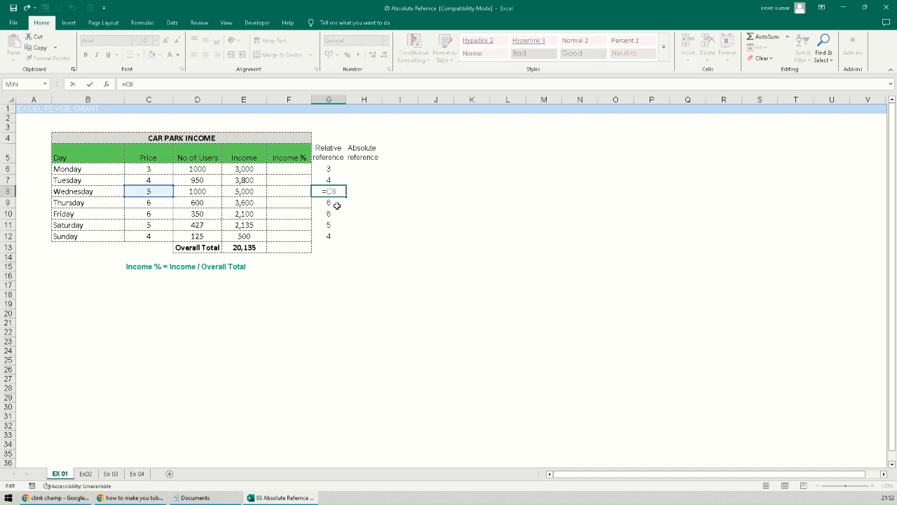
click(336, 202)
double_click(336, 203)
key(Return)
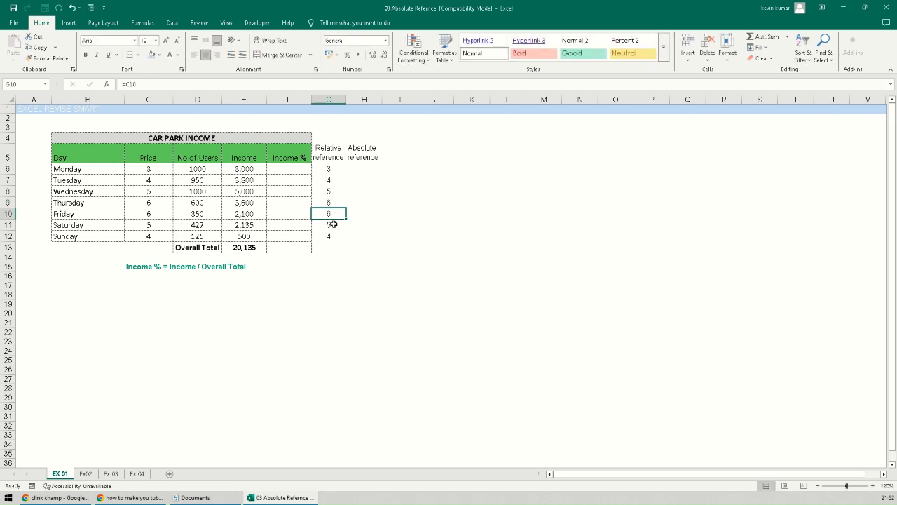
- Compare the relative formulas in G6:G12 against the Price values C6:C12
click(330, 170)
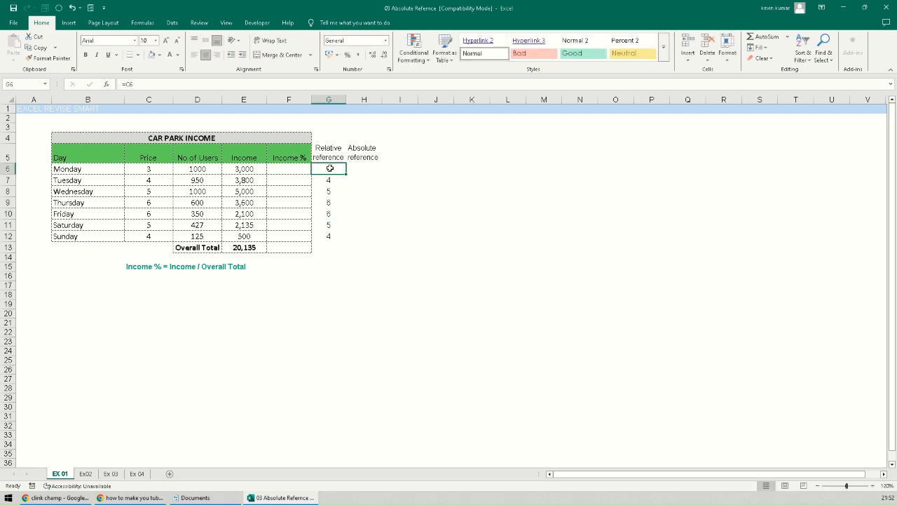
drag(345, 174, 341, 243)
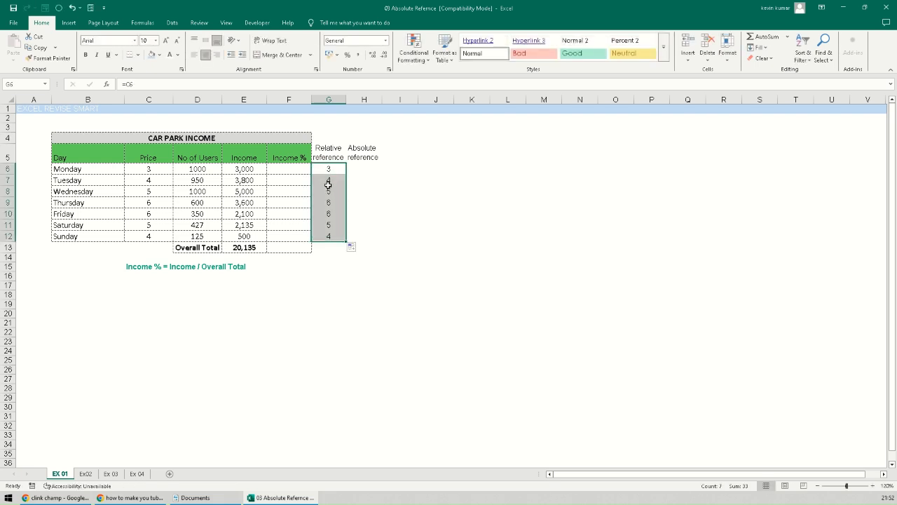
drag(147, 171, 147, 232)
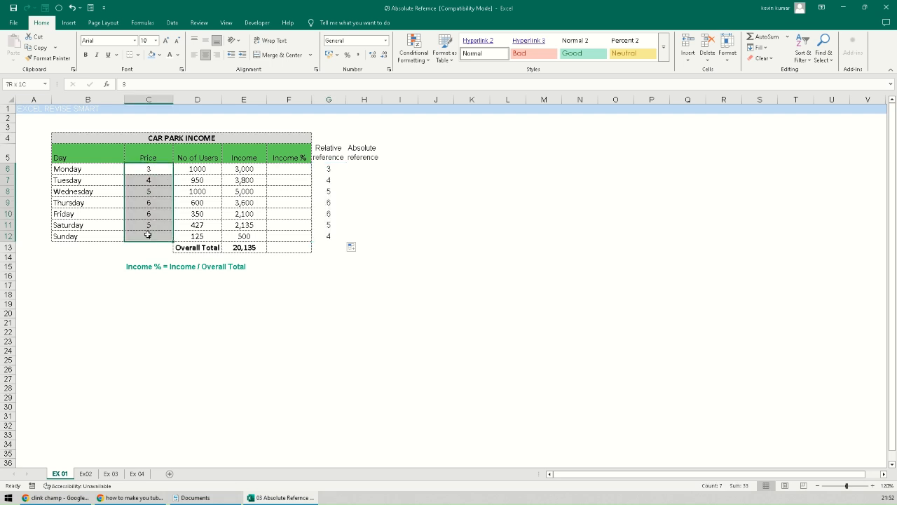
click(332, 172)
click(333, 182)
click(333, 192)
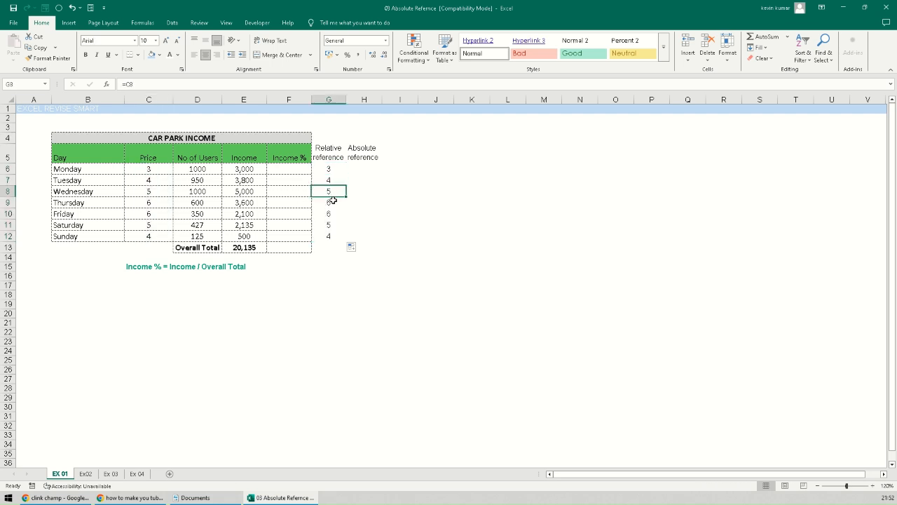
click(333, 203)
click(332, 214)
click(333, 225)
click(332, 236)
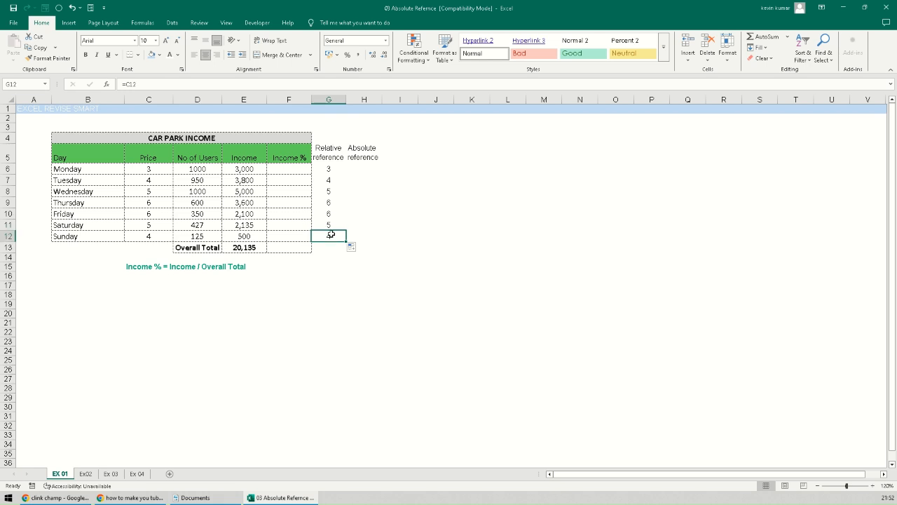
click(326, 180)
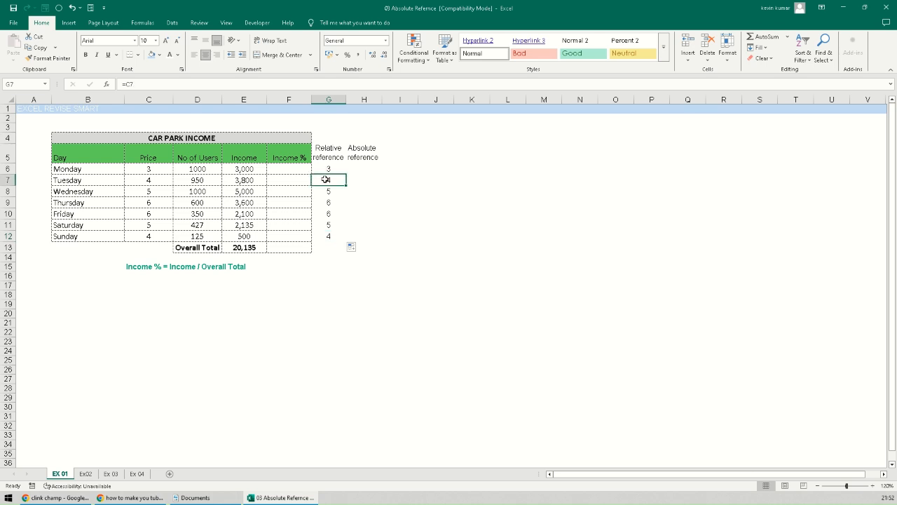
click(326, 192)
click(325, 203)
click(325, 213)
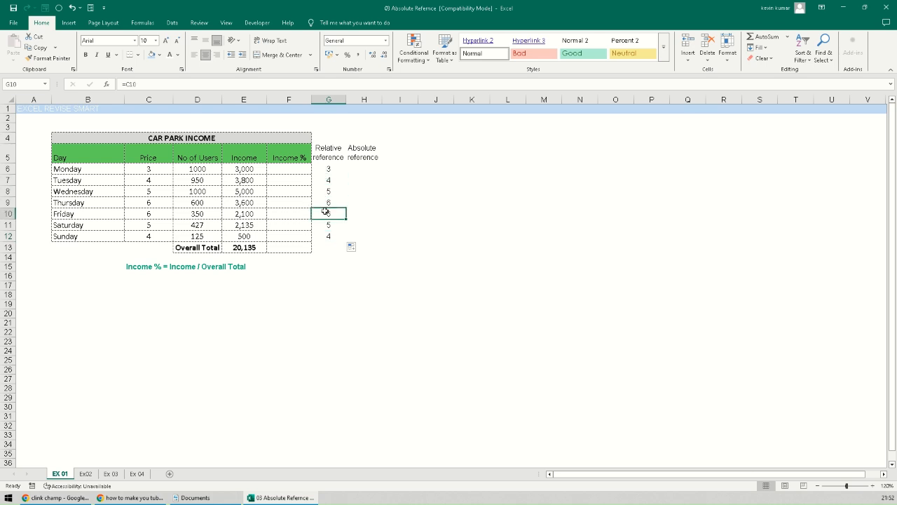
- Enter =C8 in H6, referencing Wednesday's price, and fill it down to H11
click(352, 173)
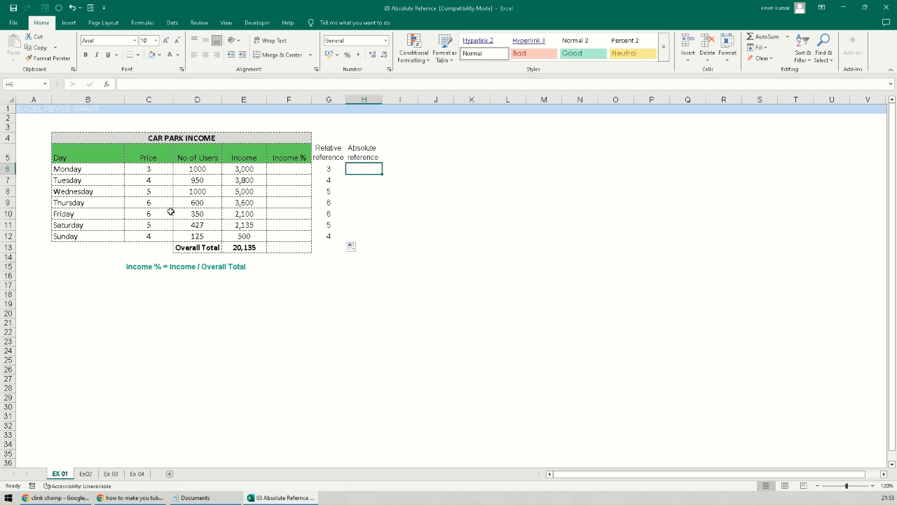
click(143, 195)
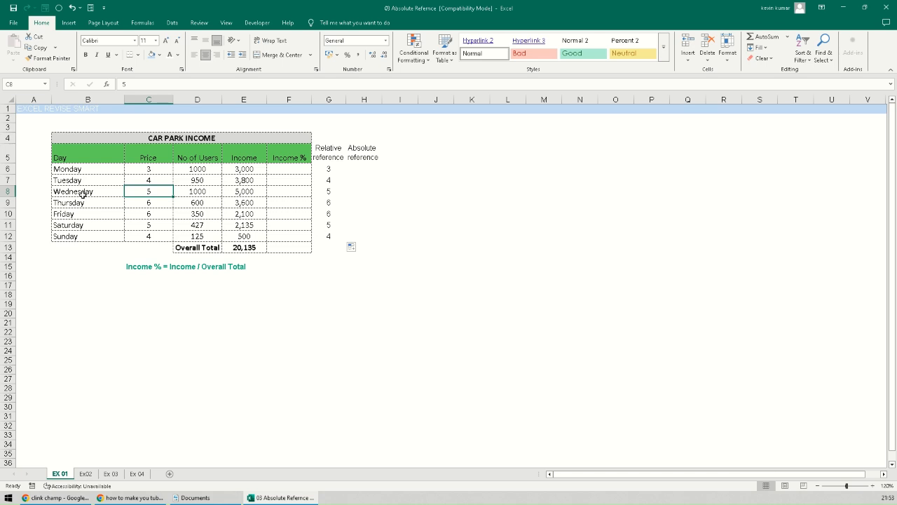
click(332, 169)
click(327, 193)
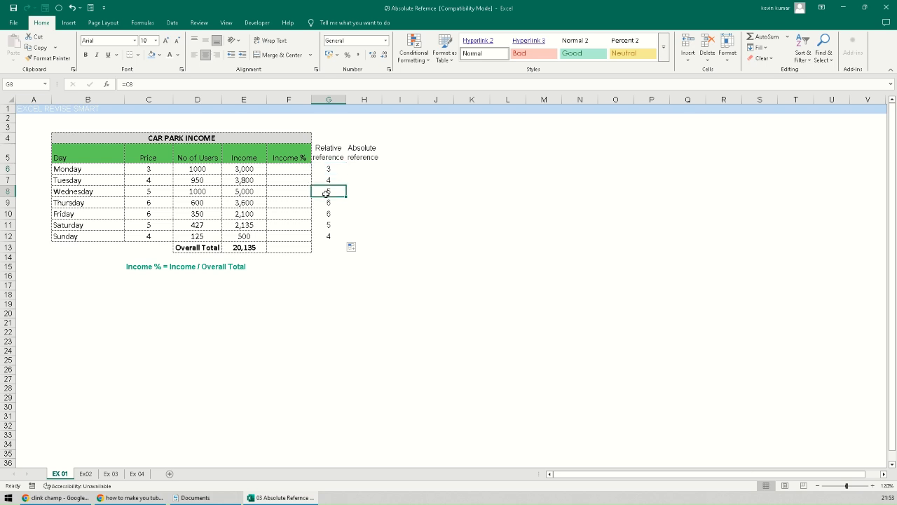
click(361, 169)
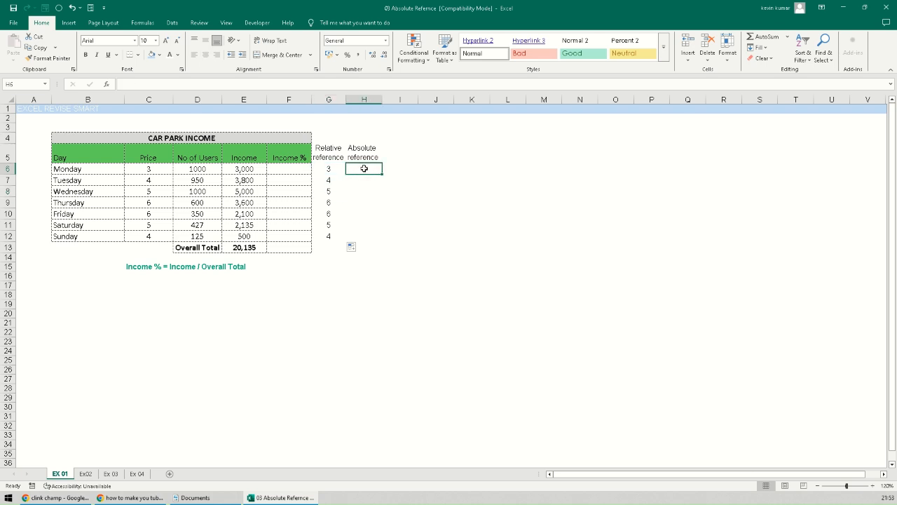
text(=)
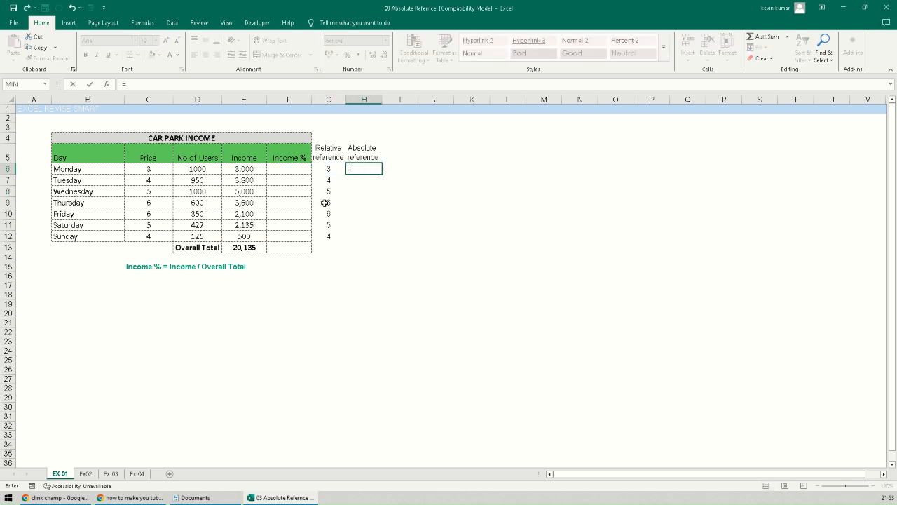
click(148, 192)
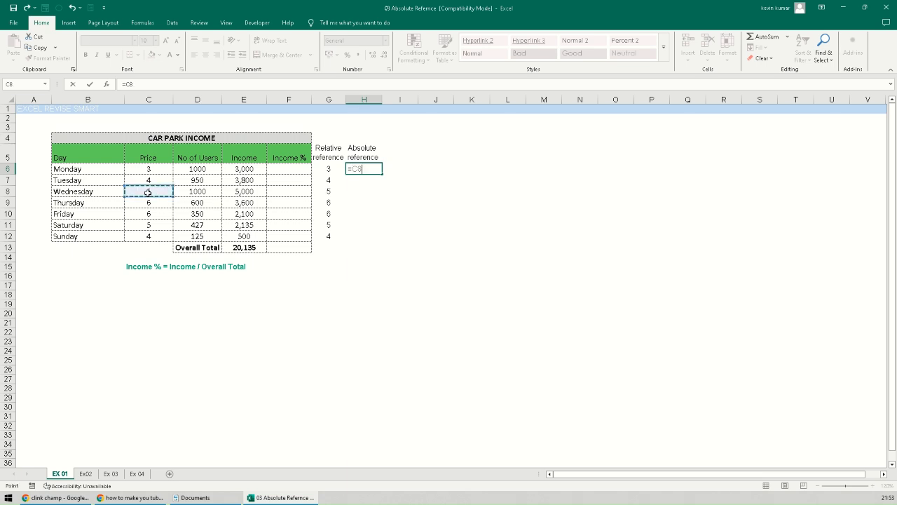
key(Return)
click(374, 172)
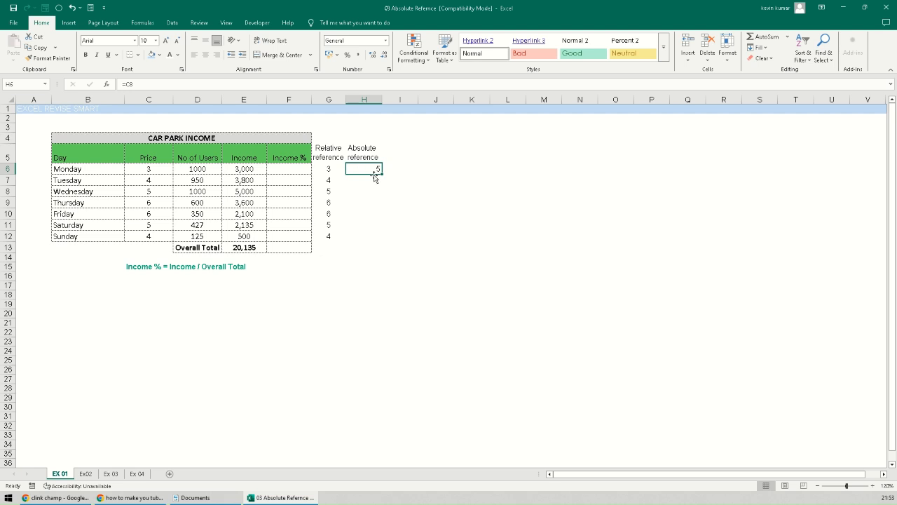
drag(382, 171, 383, 198)
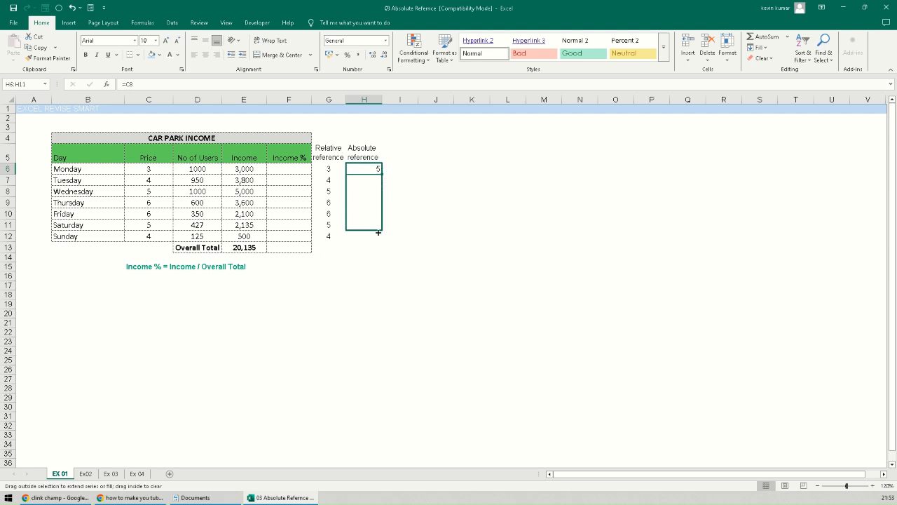
drag(379, 232, 378, 231)
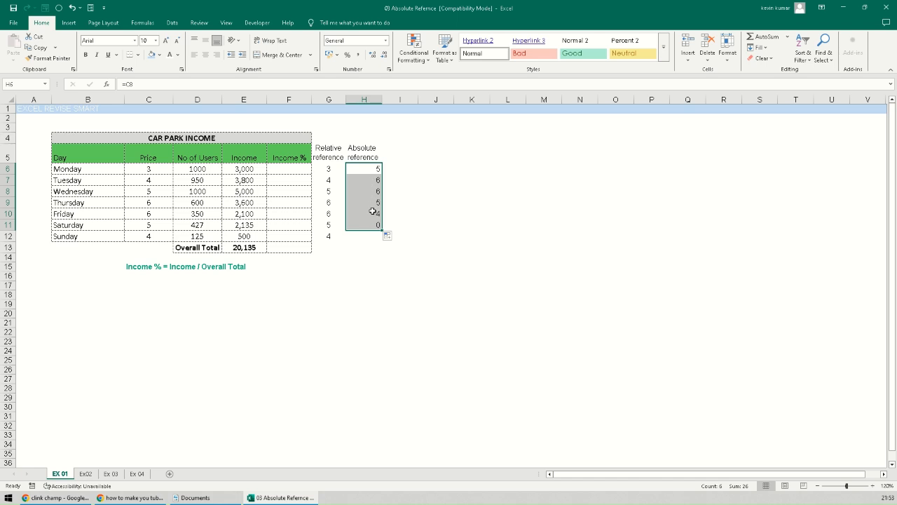
- Inspect H7 and H8, whose formulas shifted to C9 and C10, against the source C8
double_click(372, 179)
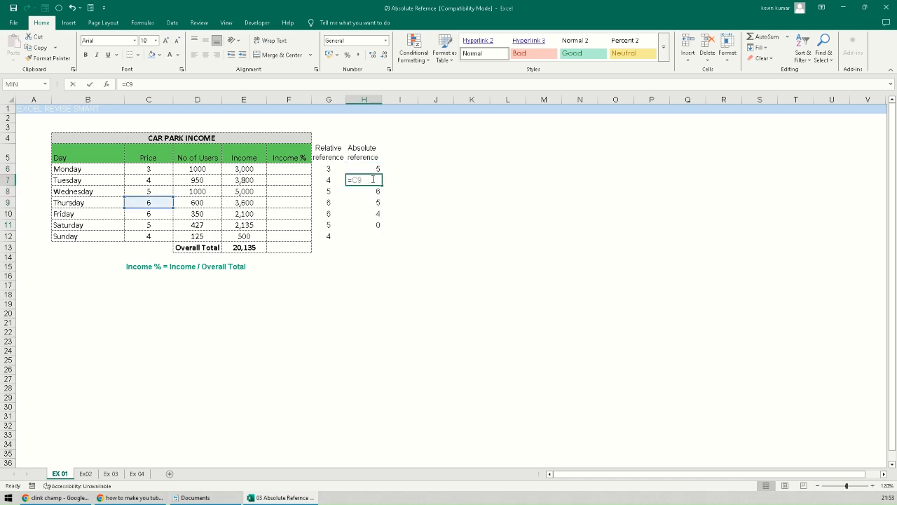
key(Escape)
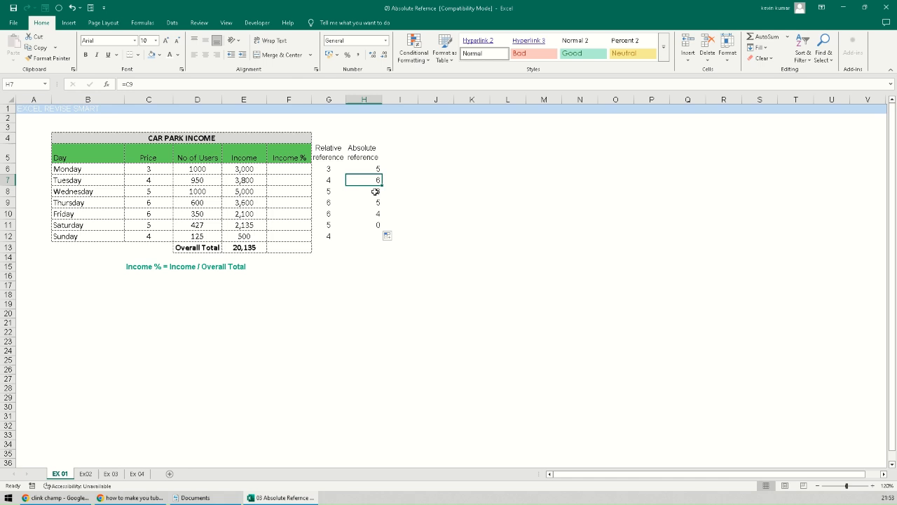
double_click(372, 191)
key(Escape)
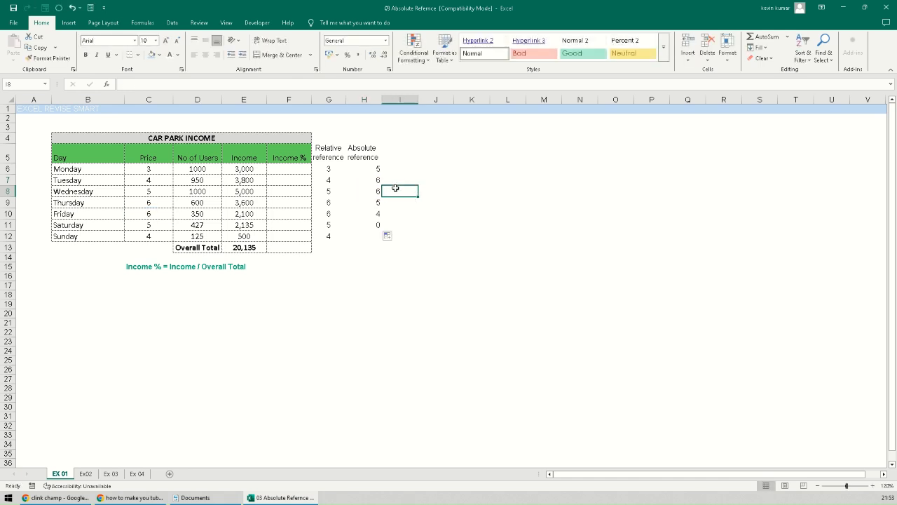
click(371, 169)
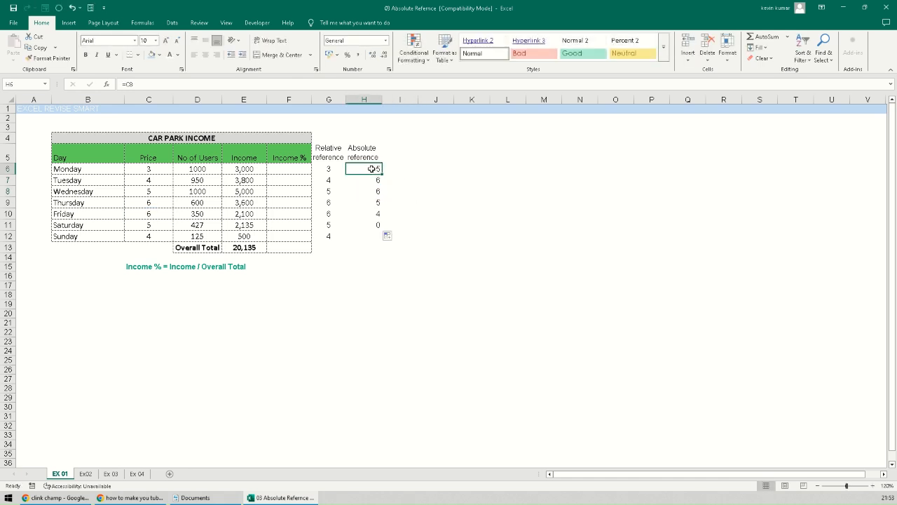
click(147, 189)
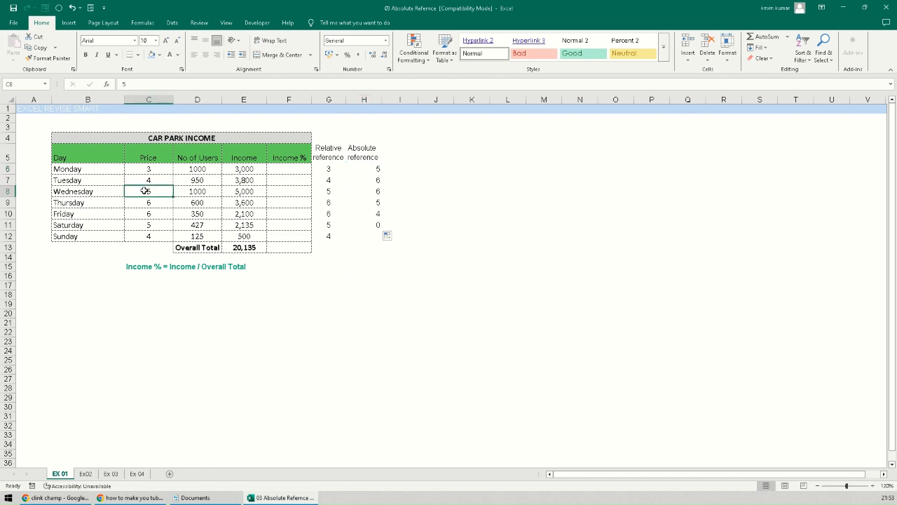
click(372, 190)
click(372, 169)
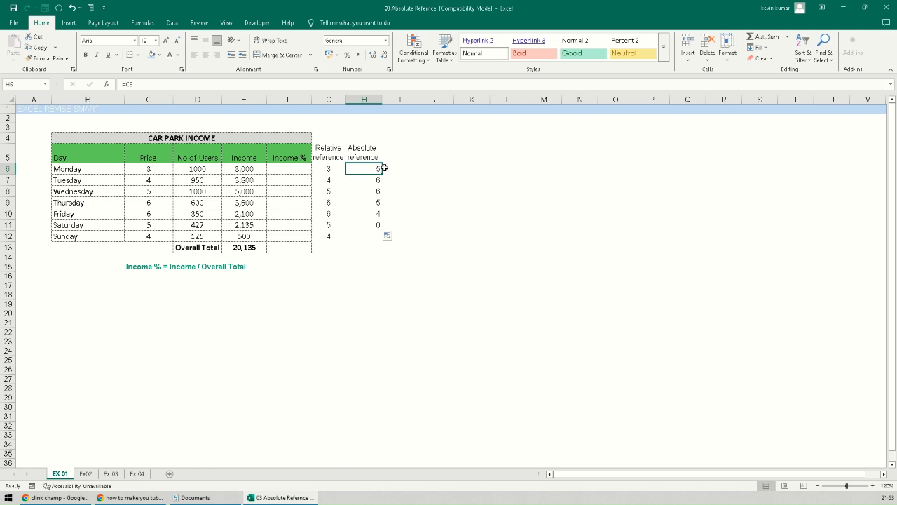
click(130, 84)
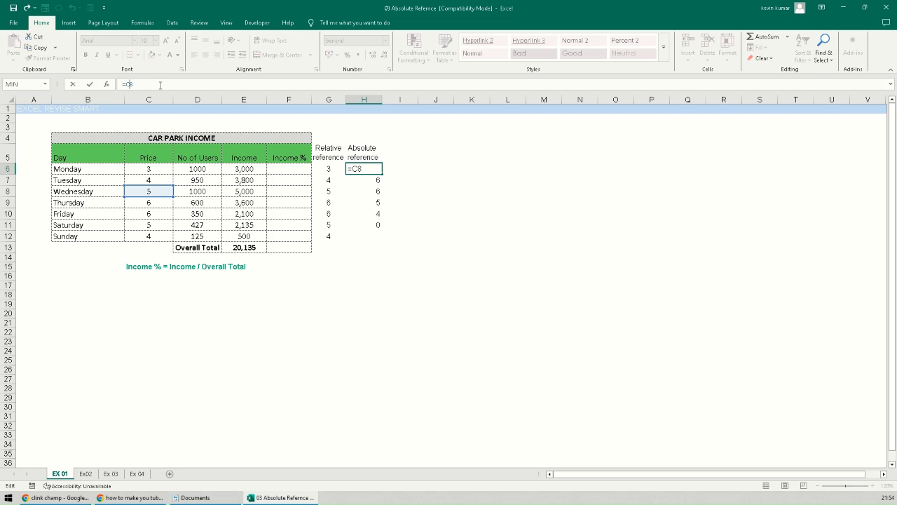
- Make H6's formula =$C$8 and copy it down column H through Sunday's row H12
key(F4)
key(ctrl+Return)
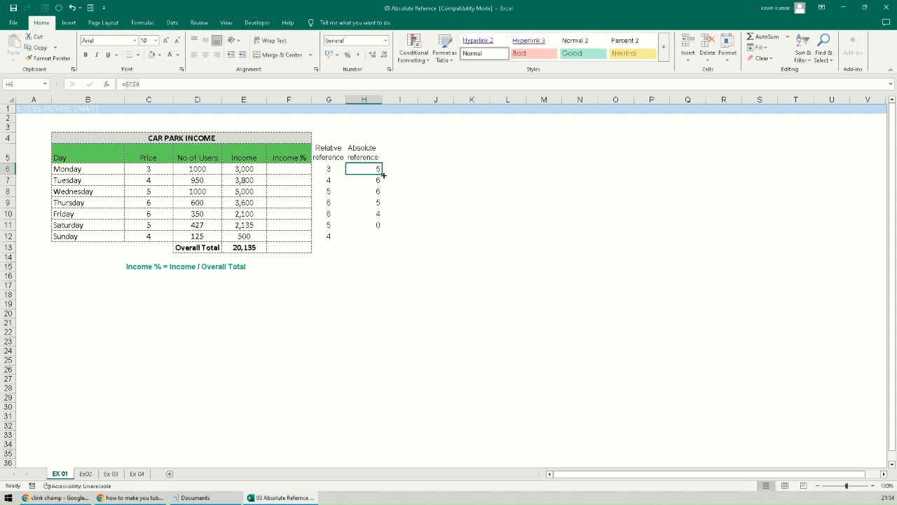
double_click(383, 175)
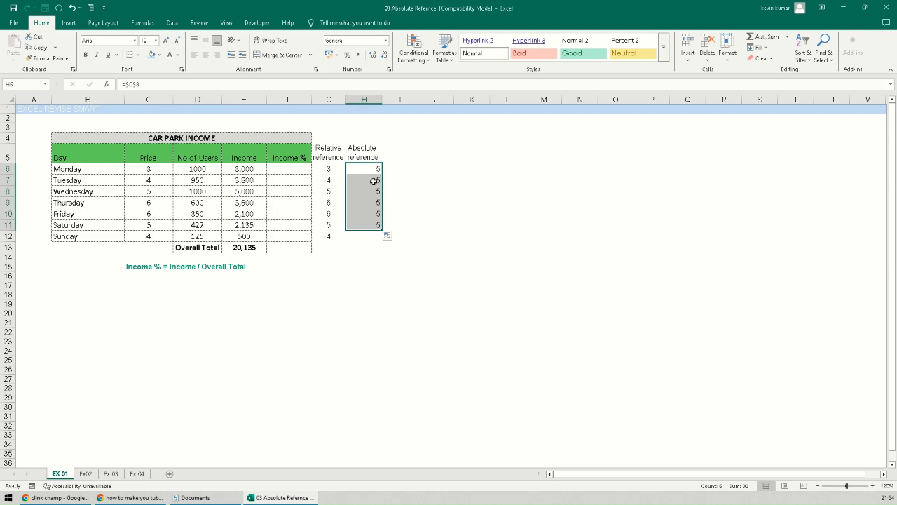
click(374, 182)
click(372, 191)
click(370, 201)
click(368, 212)
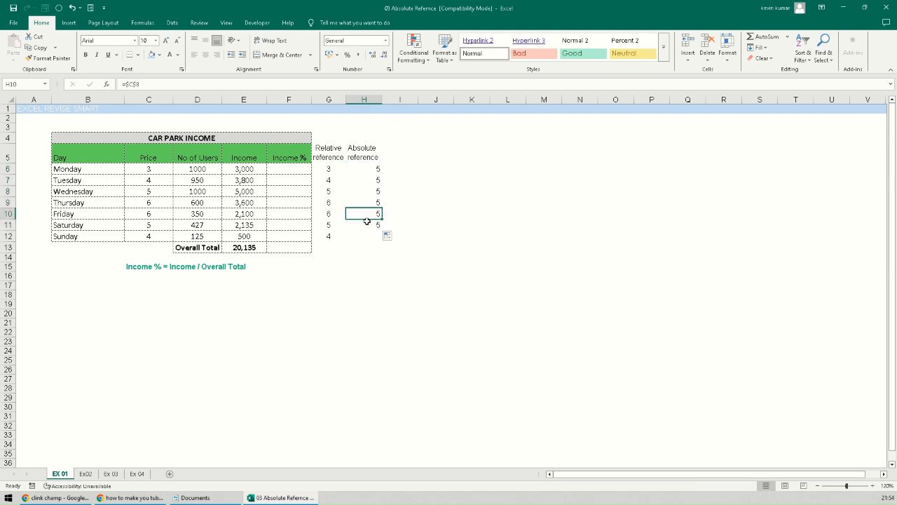
click(368, 223)
drag(383, 234, 381, 240)
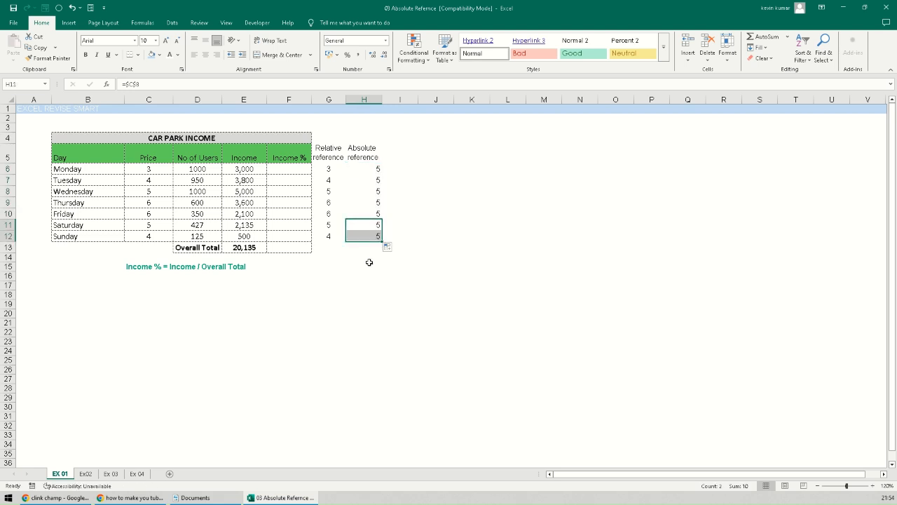
- Step through H6 to H12 confirming each copied formula is =$C$8 showing 5
click(368, 169)
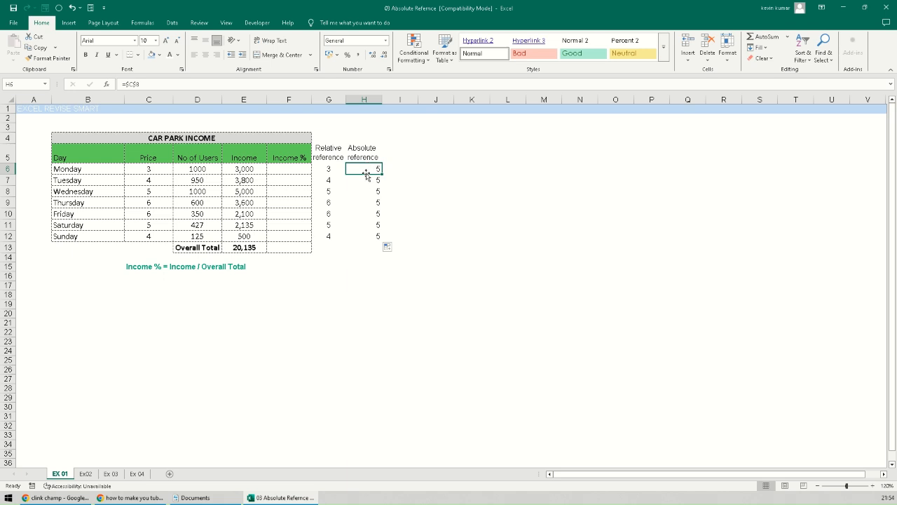
click(372, 179)
click(373, 192)
click(373, 205)
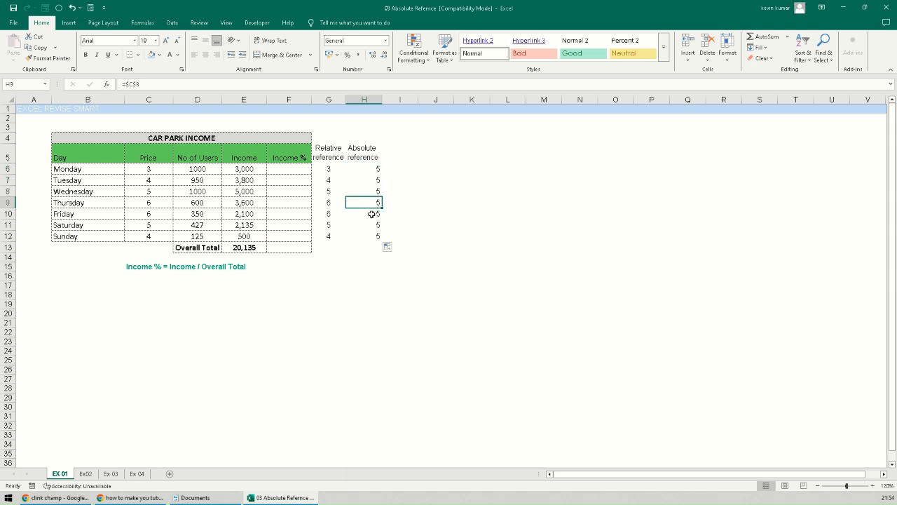
click(370, 214)
click(368, 226)
click(368, 244)
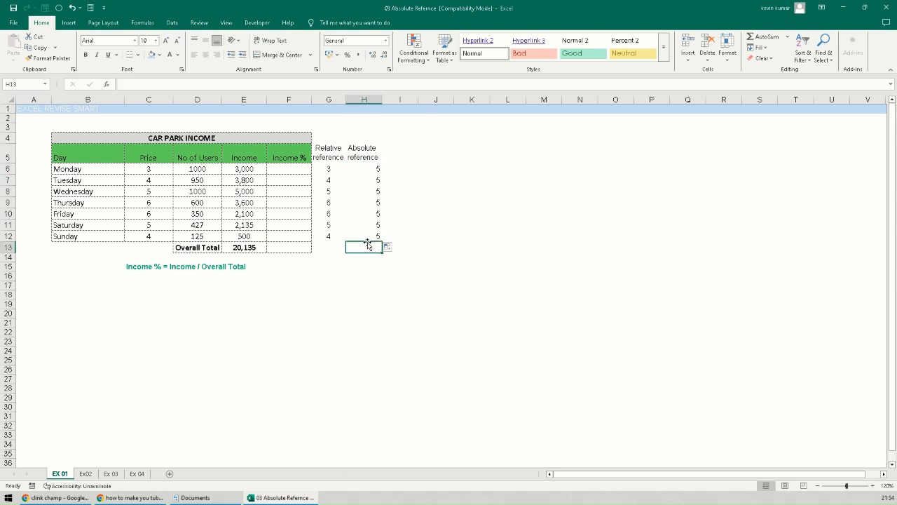
click(366, 170)
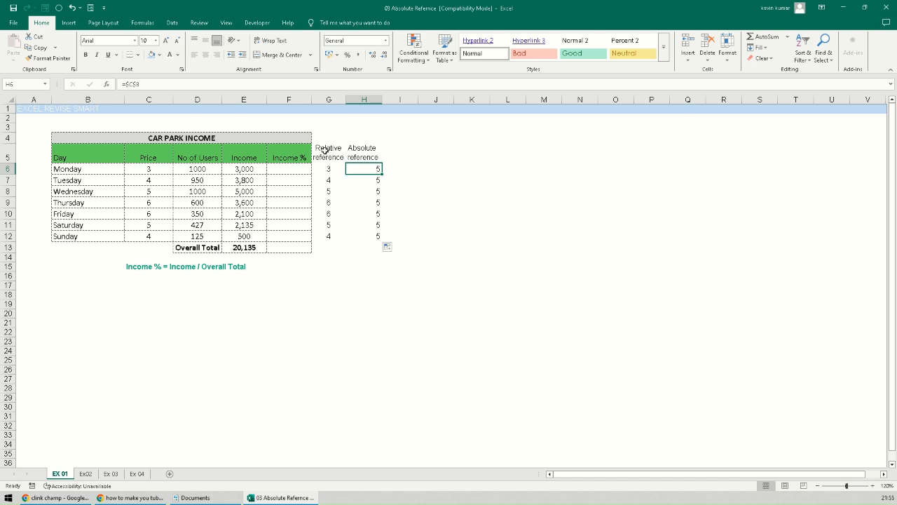
drag(324, 146, 366, 151)
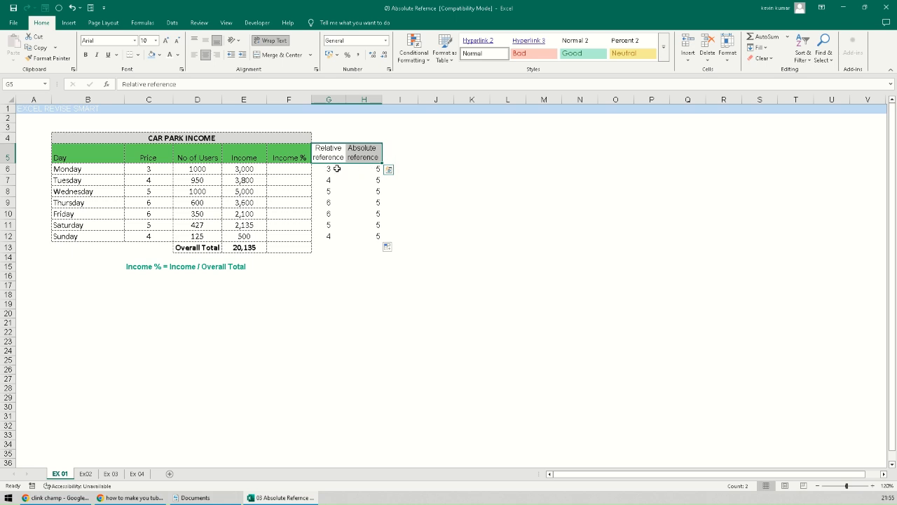
click(284, 169)
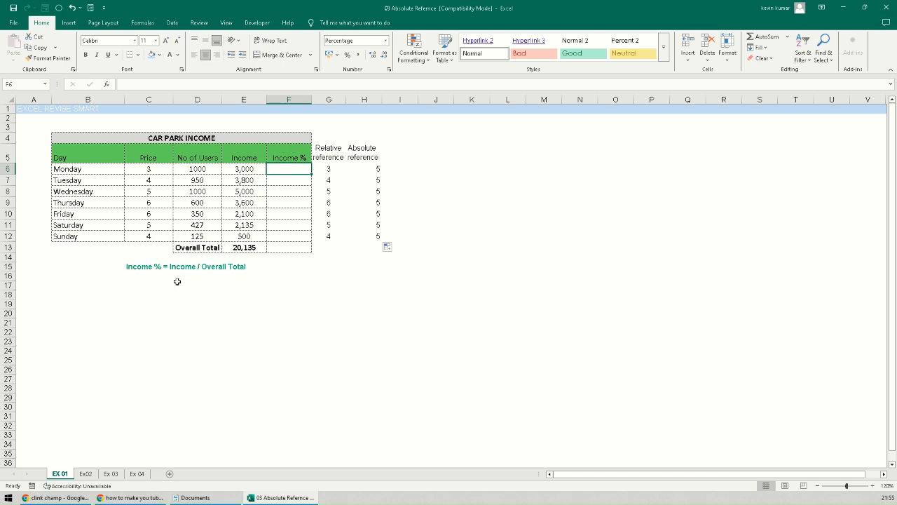
drag(122, 257, 240, 283)
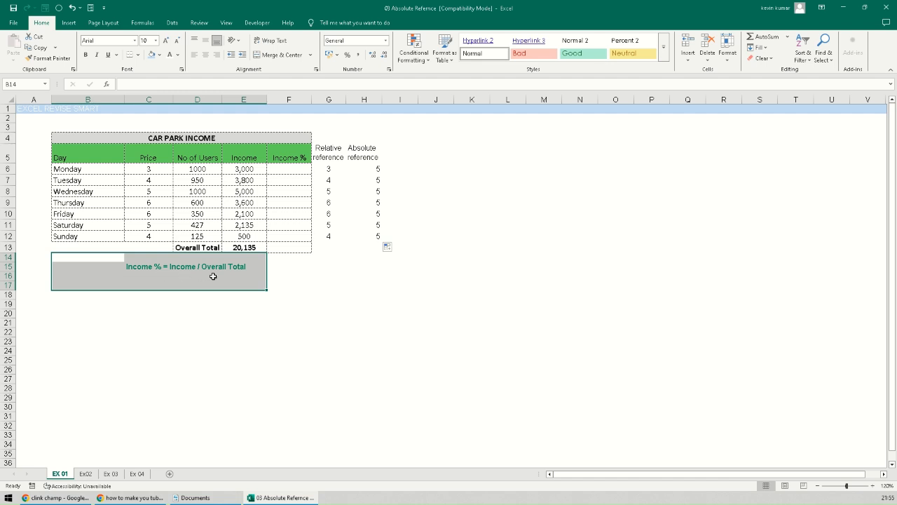
click(249, 170)
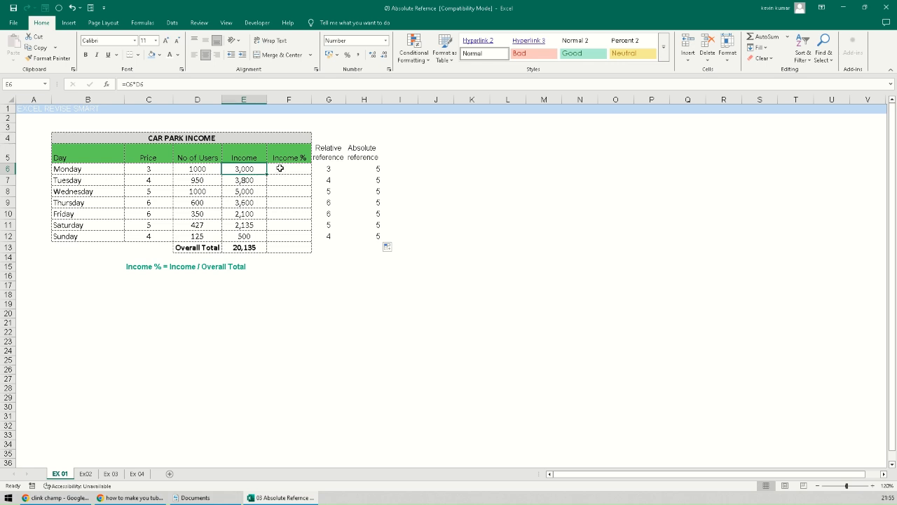
click(253, 246)
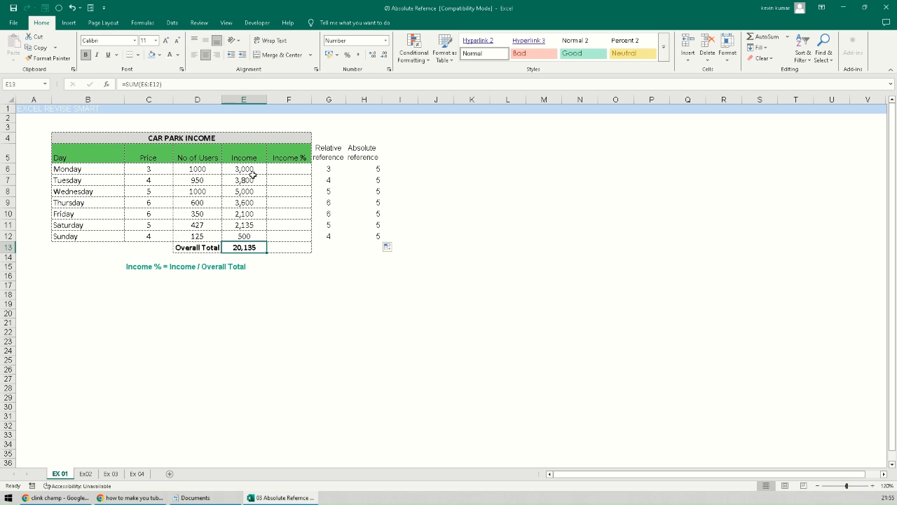
click(241, 169)
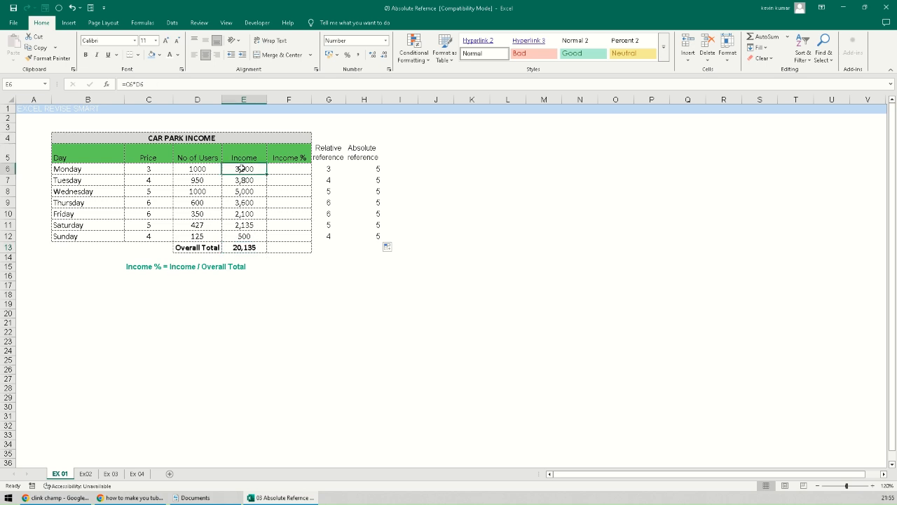
click(248, 247)
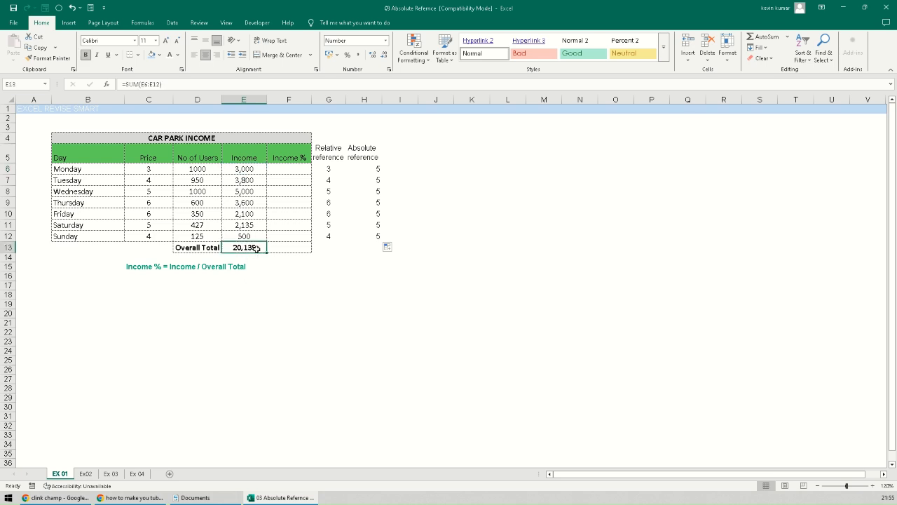
click(280, 170)
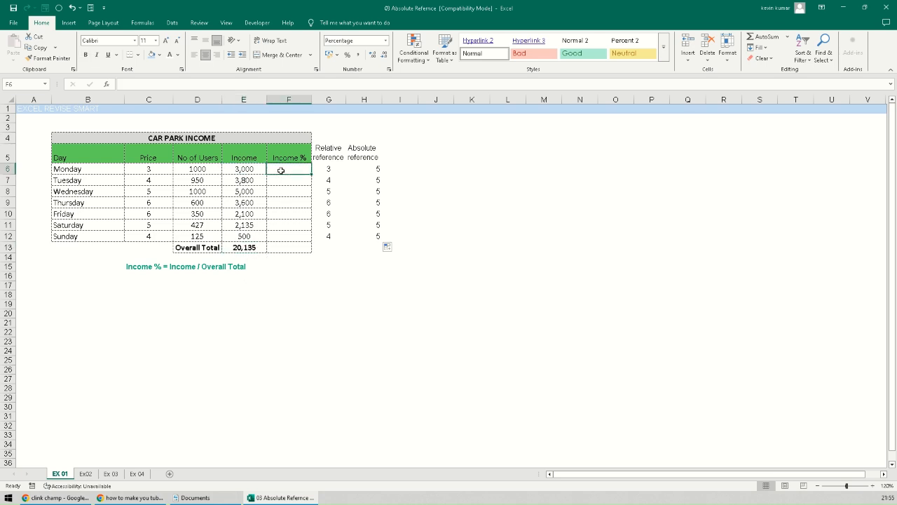
click(236, 182)
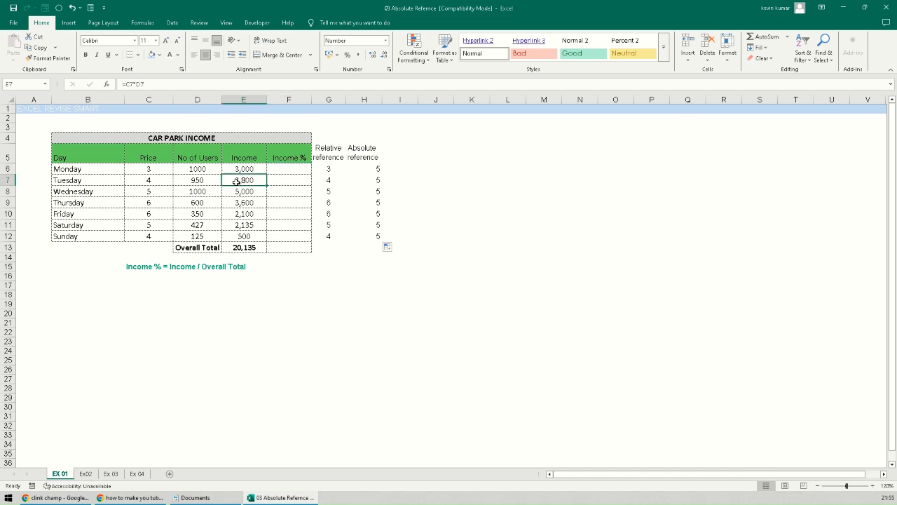
click(246, 246)
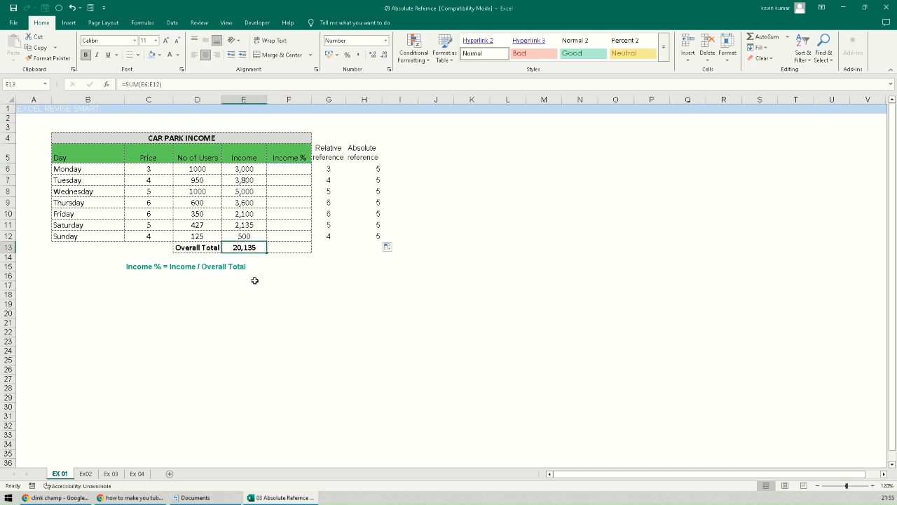
click(287, 183)
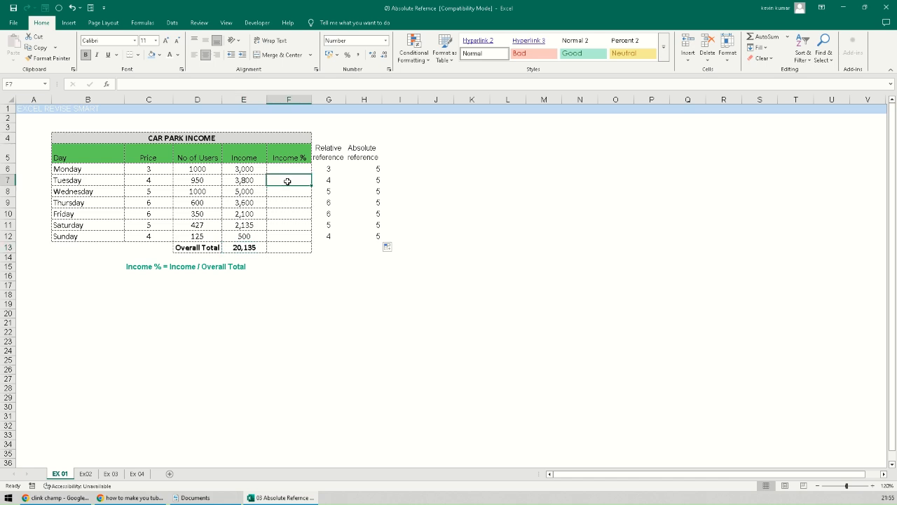
click(246, 192)
click(251, 245)
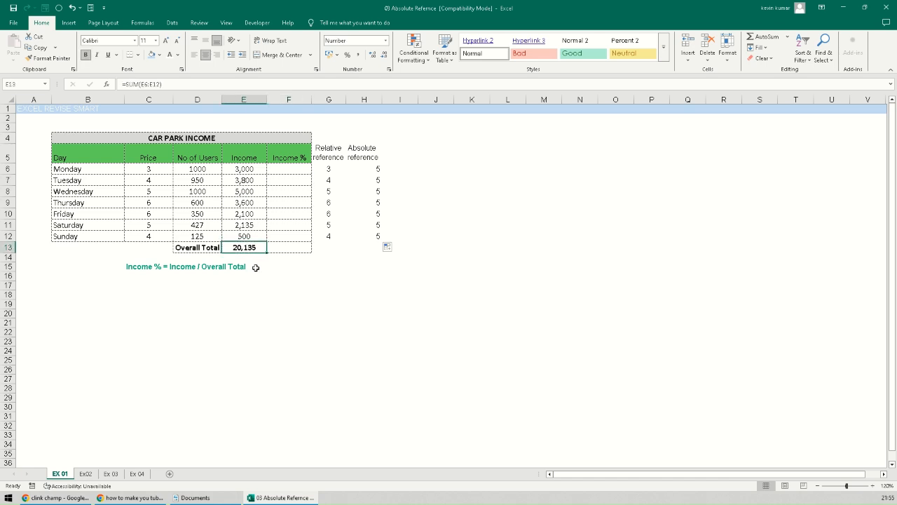
click(284, 194)
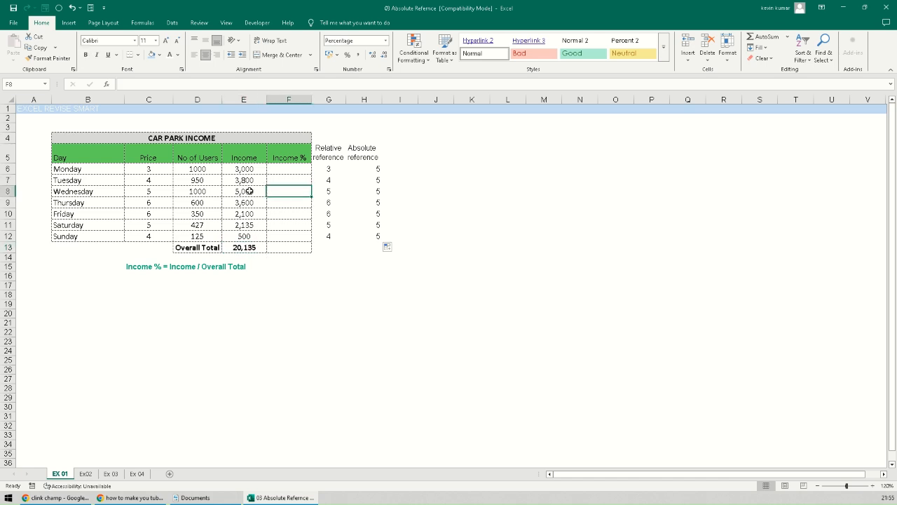
click(239, 247)
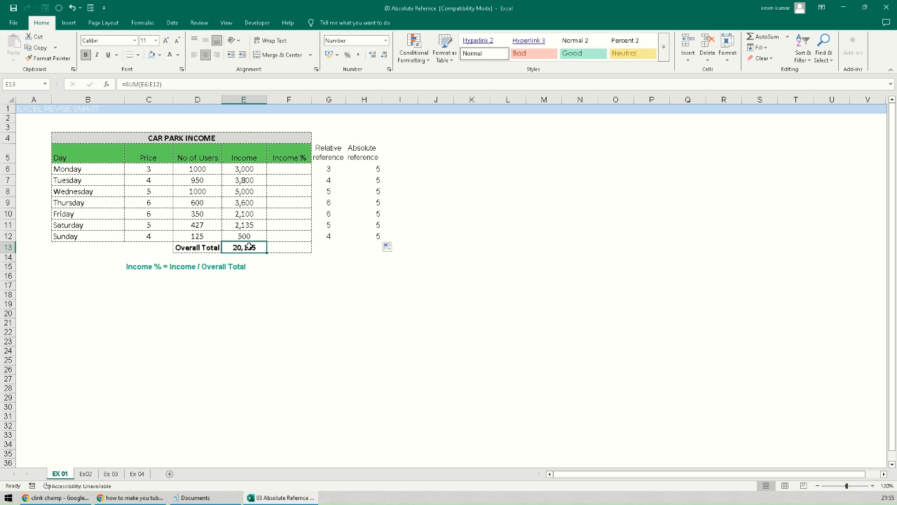
drag(199, 247, 248, 247)
click(242, 247)
click(181, 264)
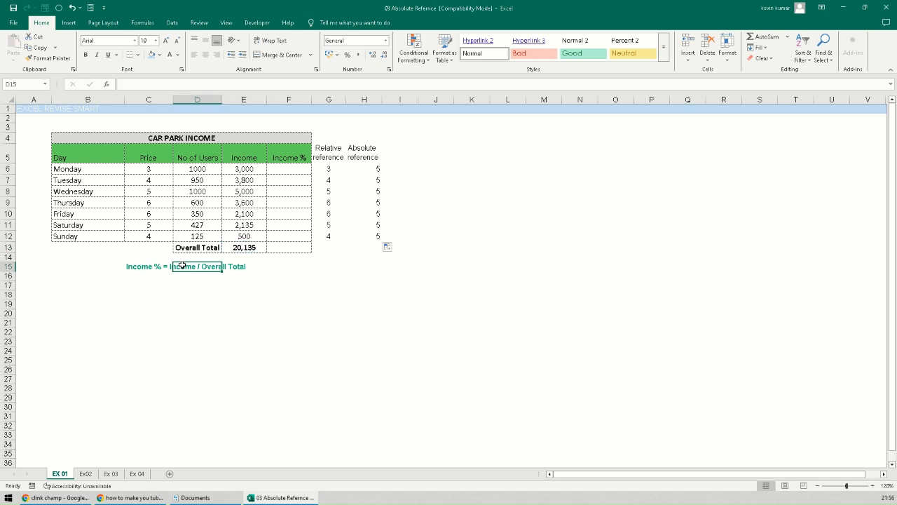
click(171, 282)
click(237, 172)
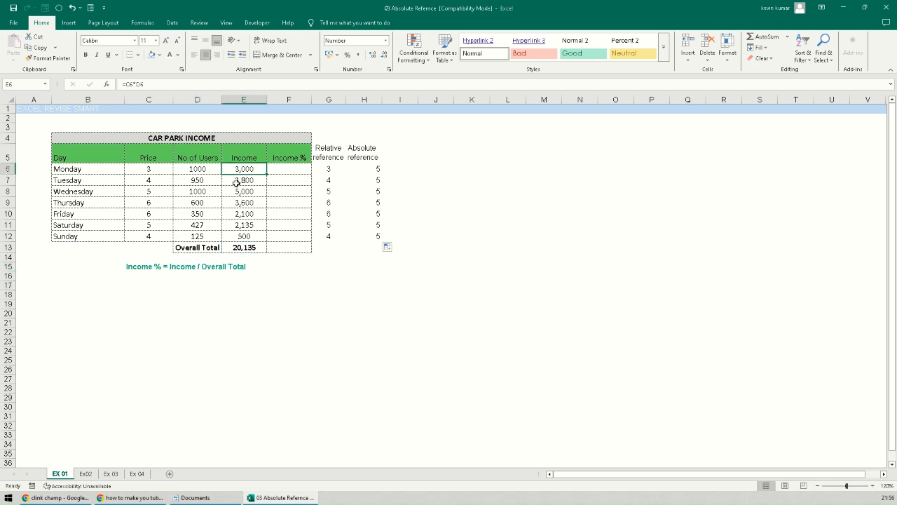
click(235, 181)
click(240, 248)
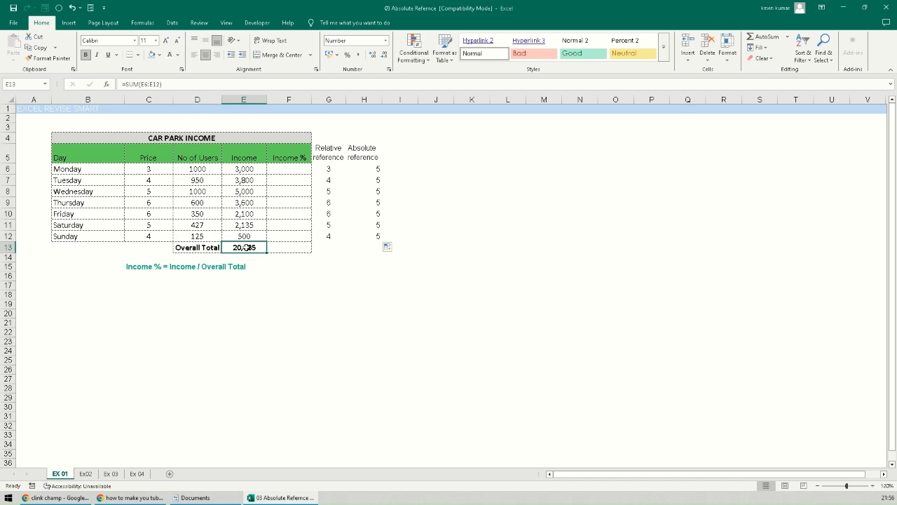
click(244, 169)
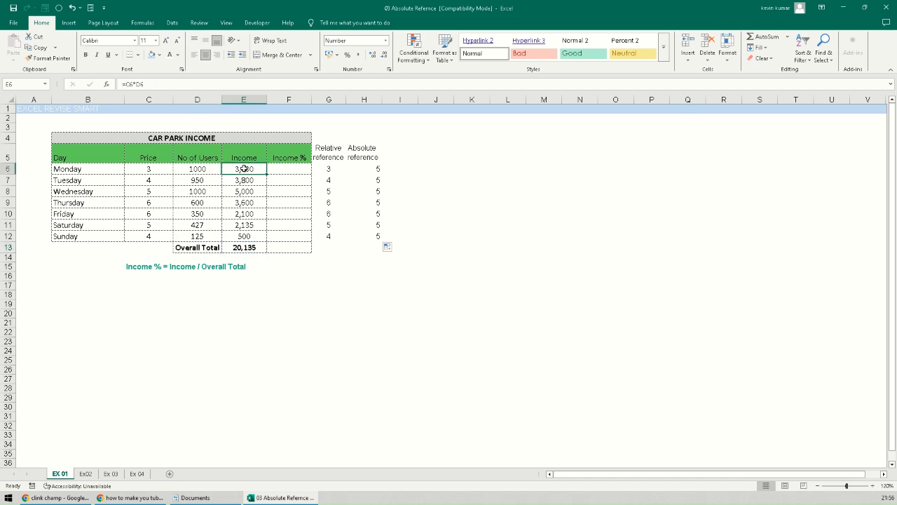
click(243, 248)
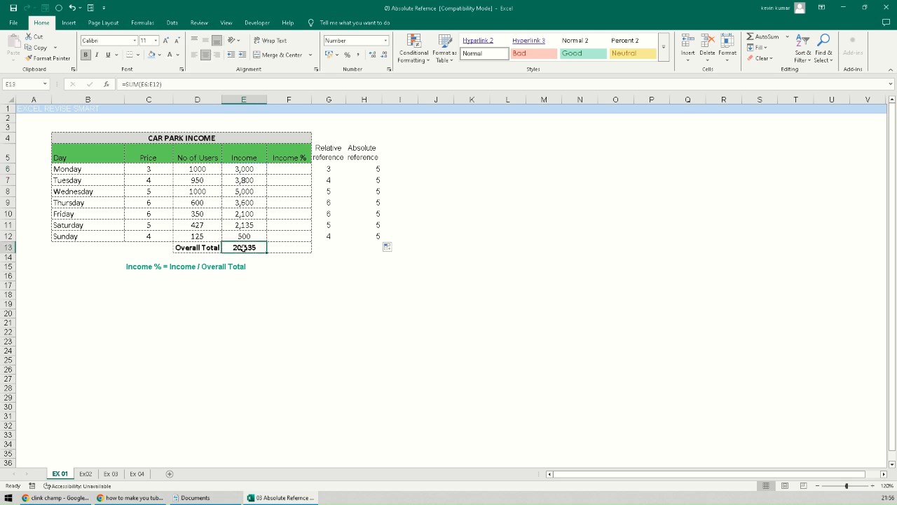
click(276, 167)
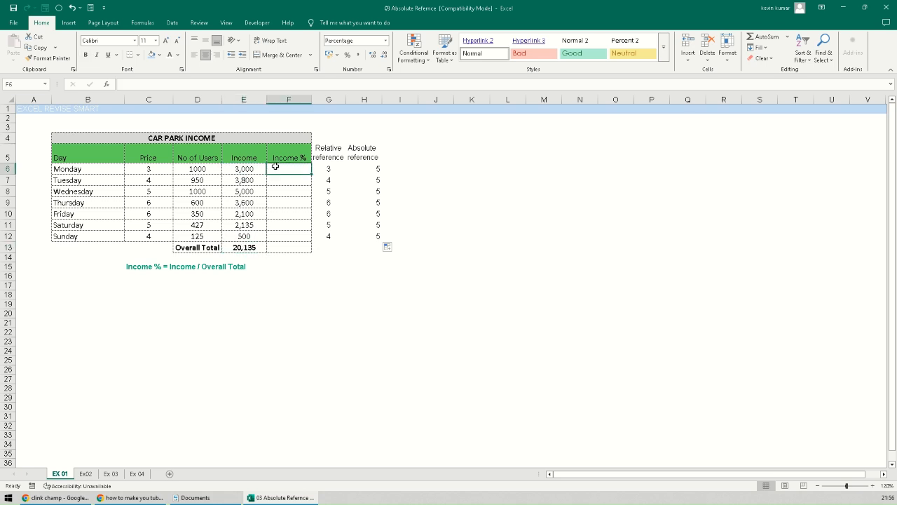
- Enter =E6/E13 in F6 for Monday's 15% and copy it down to Sunday
text(=)
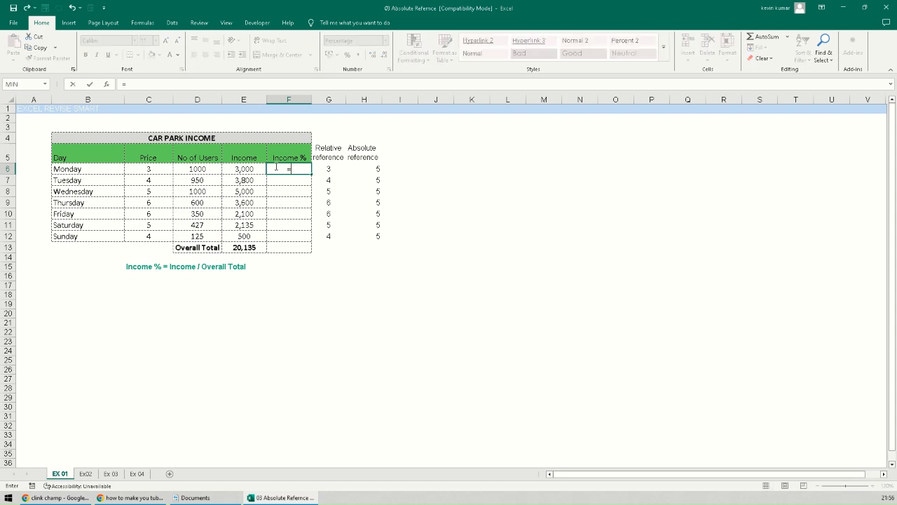
click(240, 169)
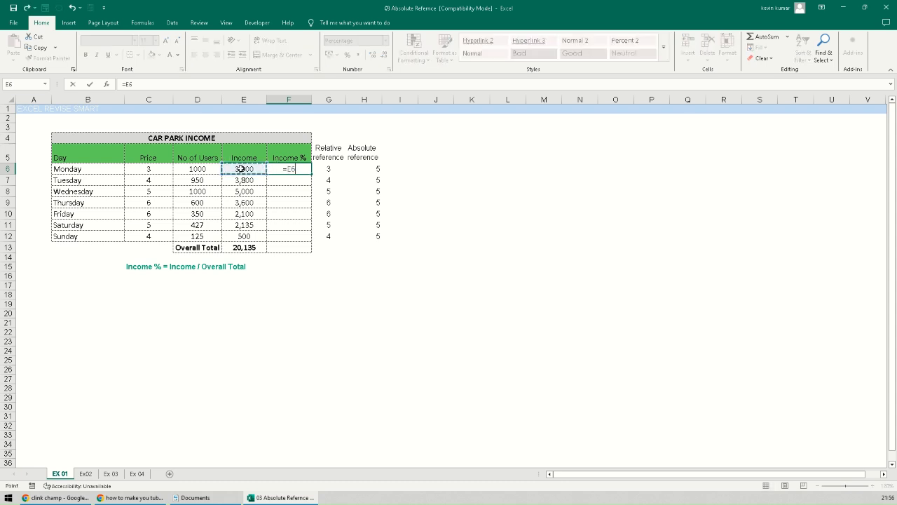
text(/)
click(247, 245)
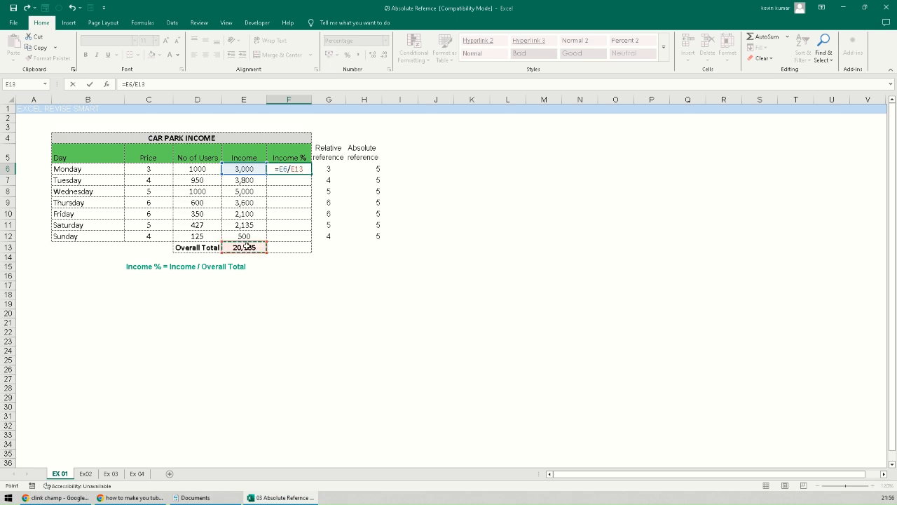
key(Return)
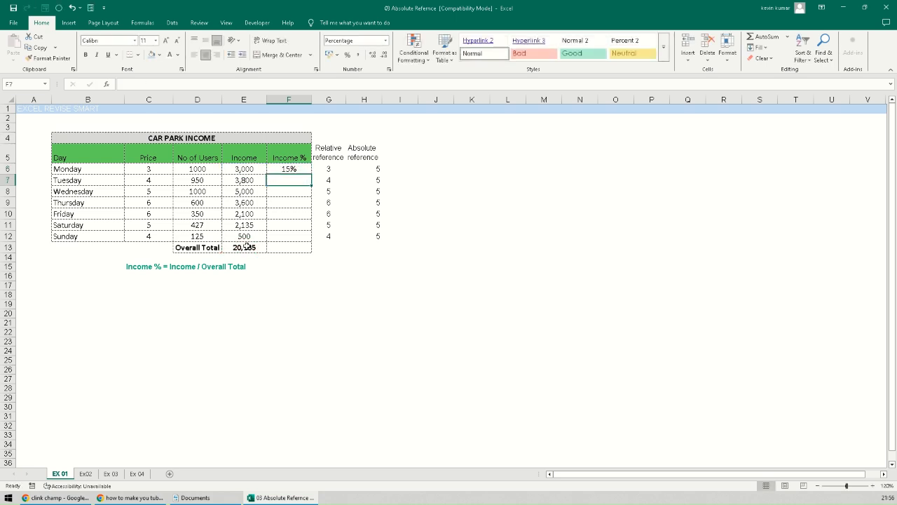
click(293, 168)
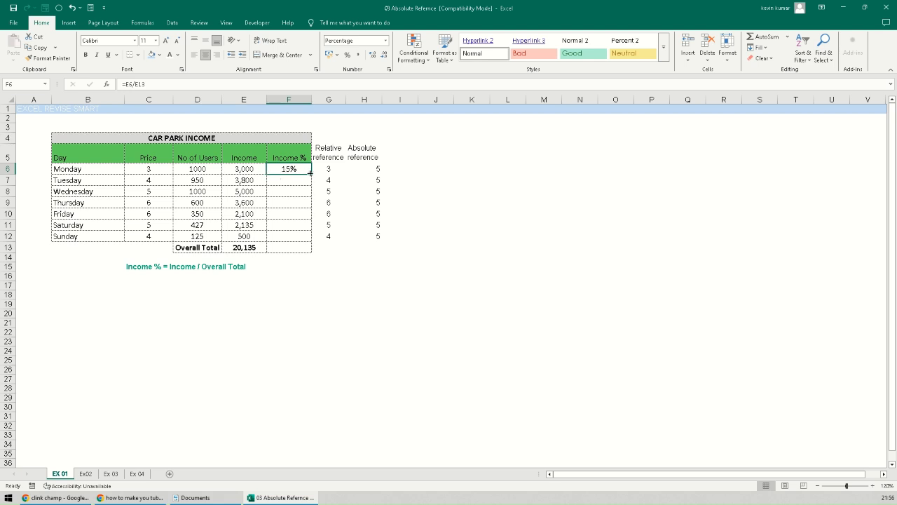
double_click(311, 173)
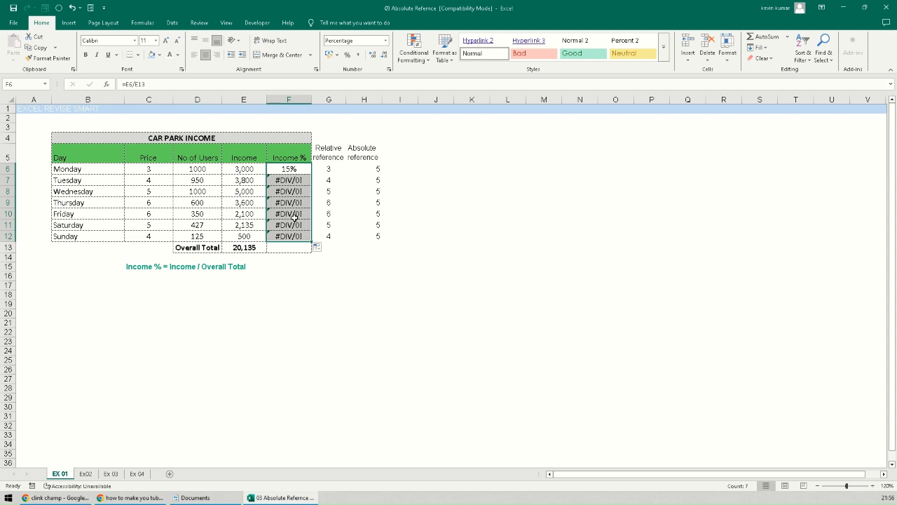
- Inspect Monday to Friday's Income % formulas, revealing the total reference shifting to E14, E15, E17
click(285, 179)
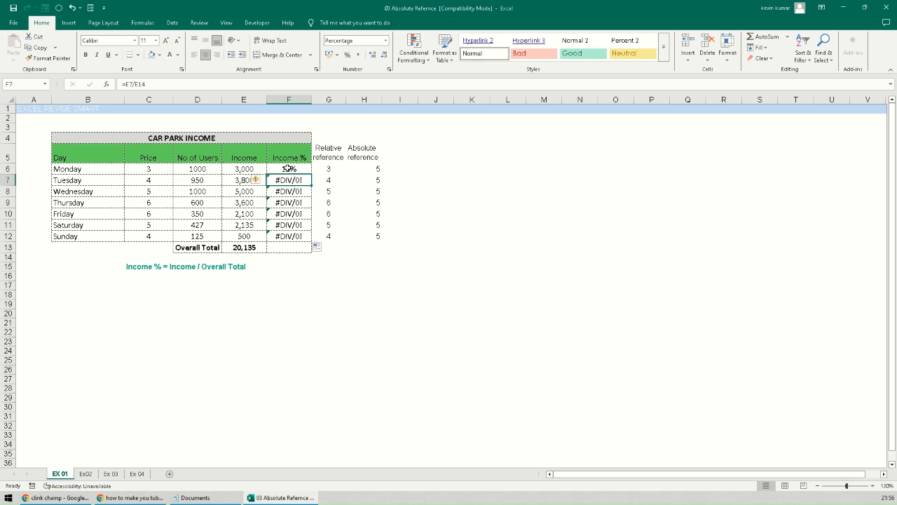
click(288, 169)
double_click(288, 168)
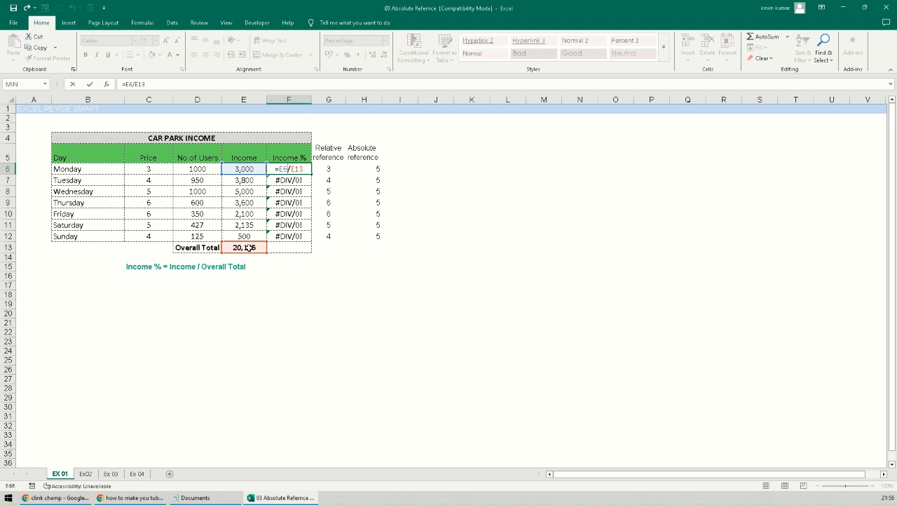
key(Return)
double_click(291, 179)
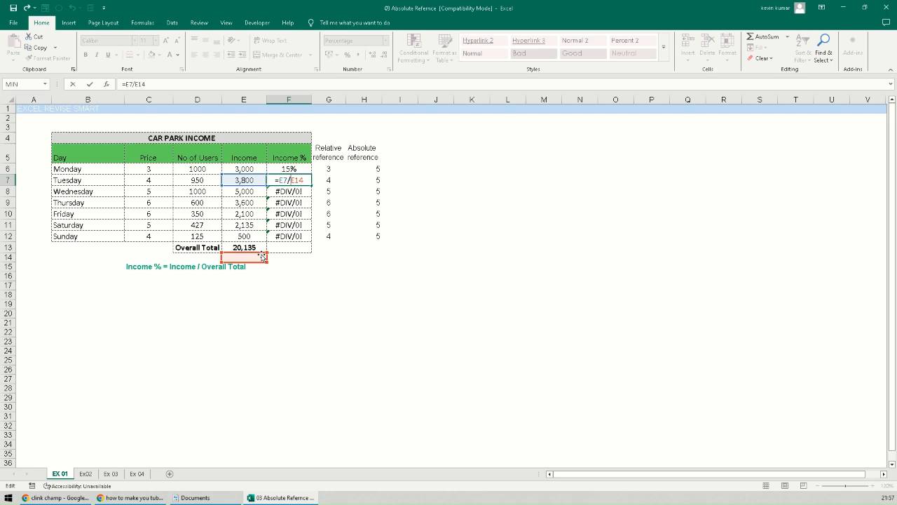
key(Return)
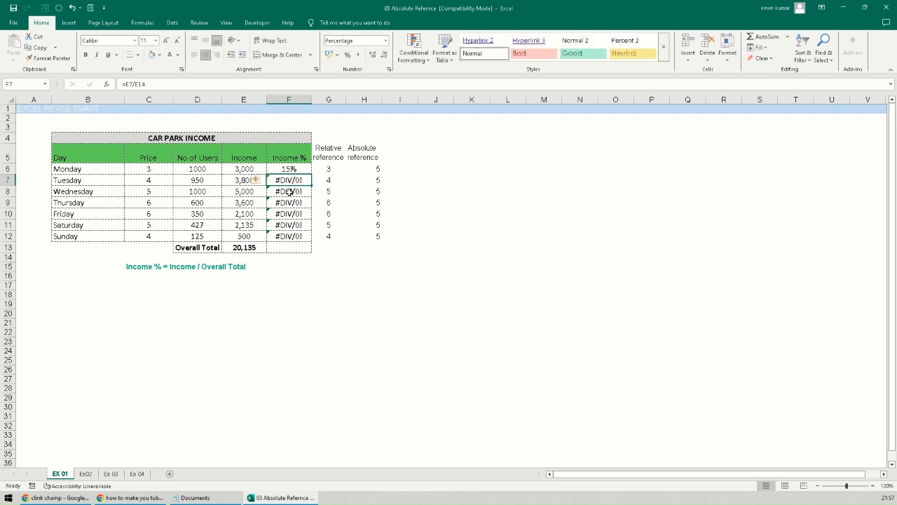
double_click(290, 191)
key(Escape)
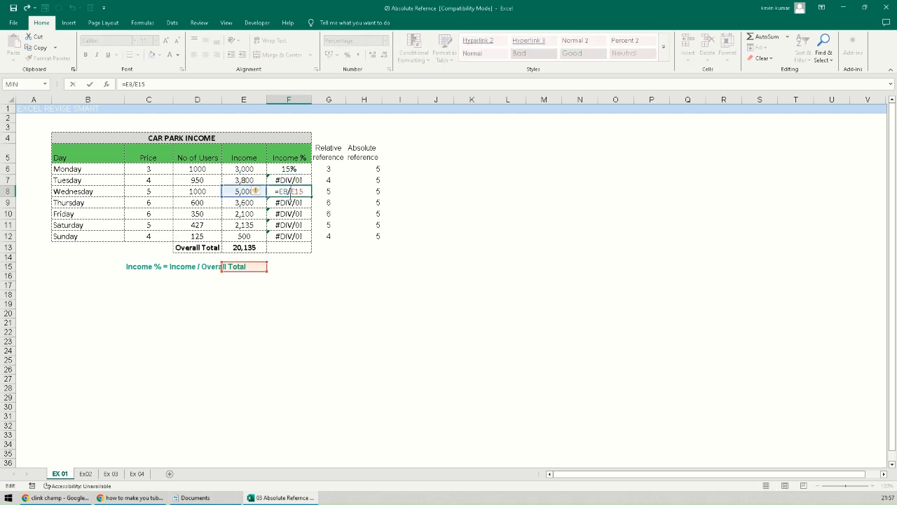
double_click(289, 202)
key(Escape)
double_click(286, 214)
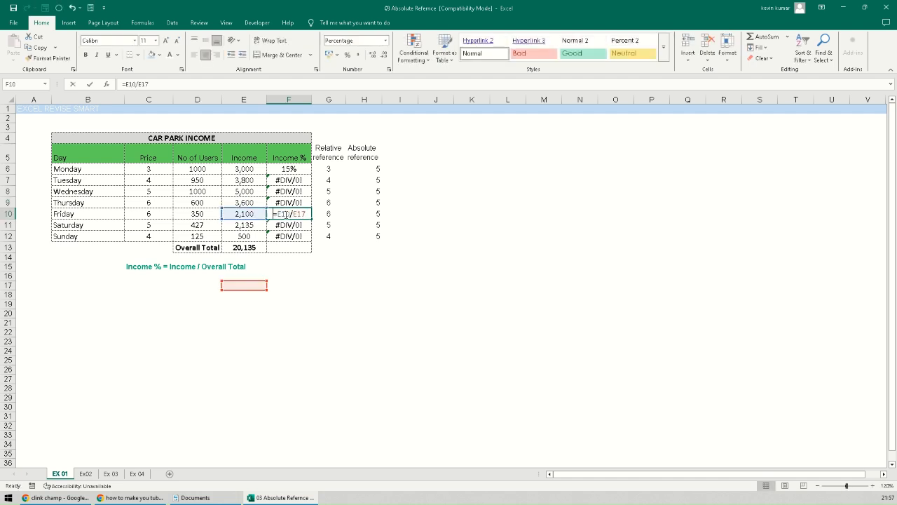
key(Escape)
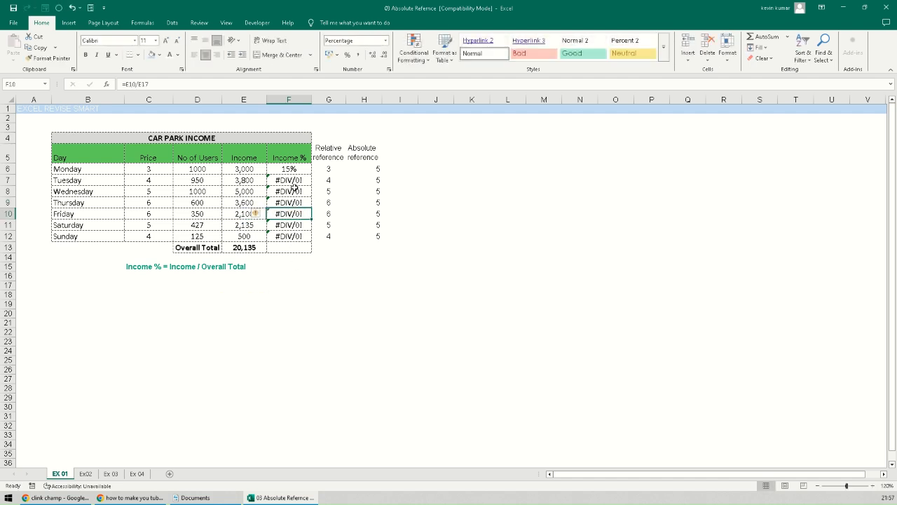
- Review the Overall Total's sum formula, then clear the Income % cells F6:F12
click(281, 169)
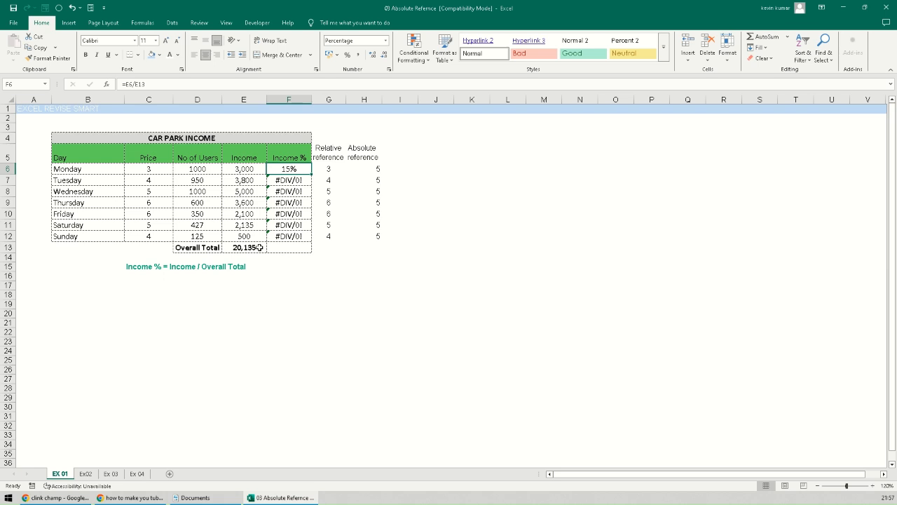
click(251, 249)
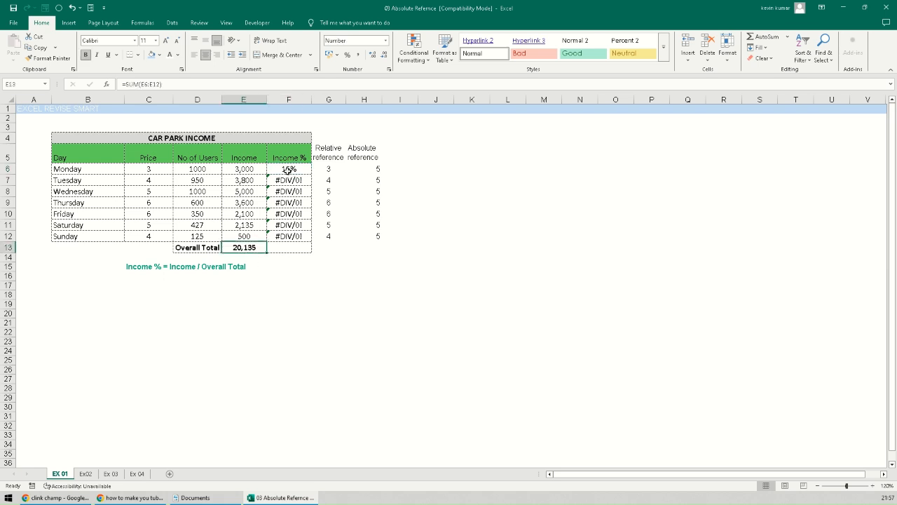
click(290, 168)
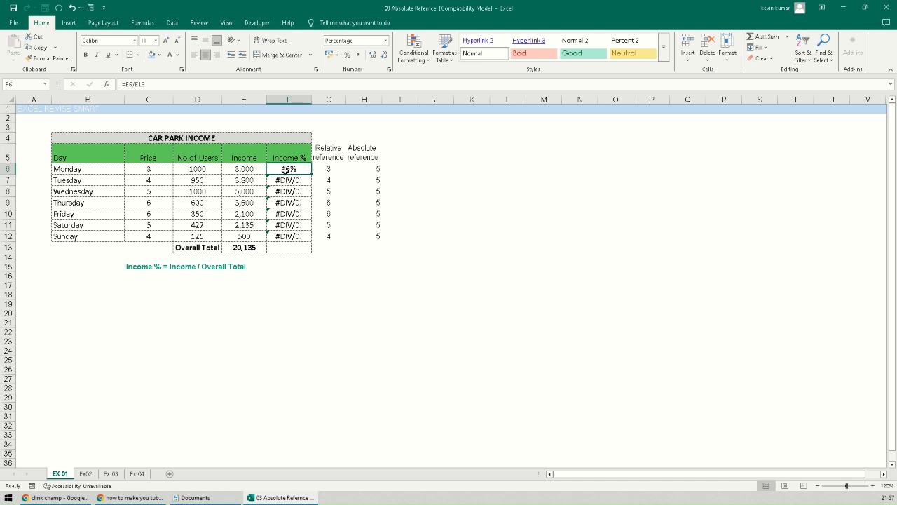
drag(285, 170, 286, 235)
key(Delete)
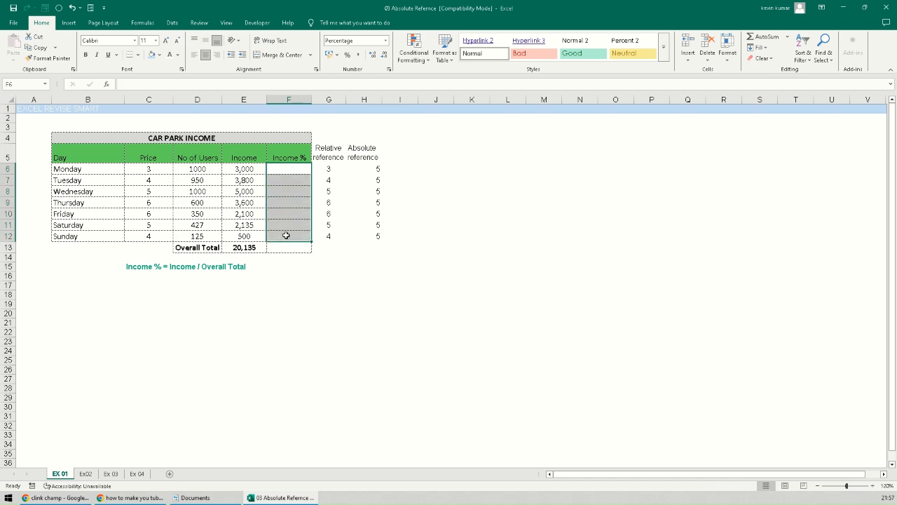
- Enter =E6/$E$13 in F6 and fill it down to Sunday, giving 15% through 2%
click(295, 171)
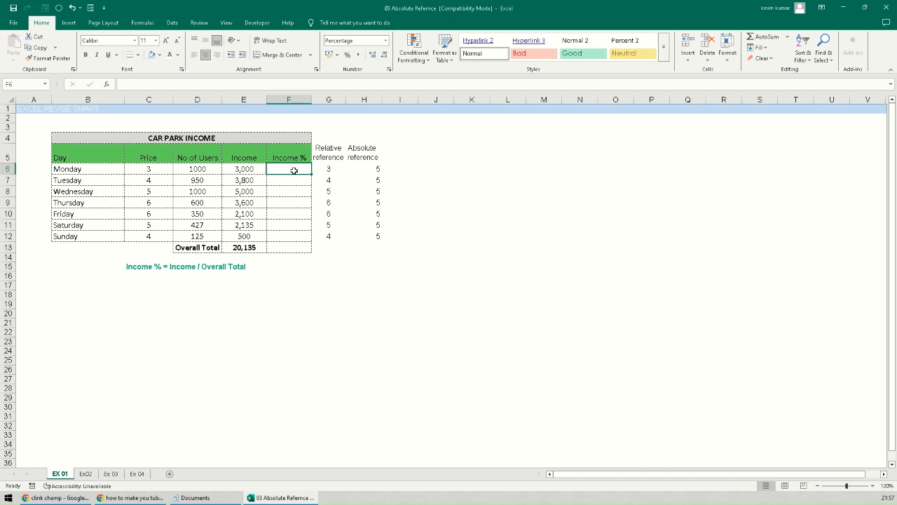
text(=)
click(251, 169)
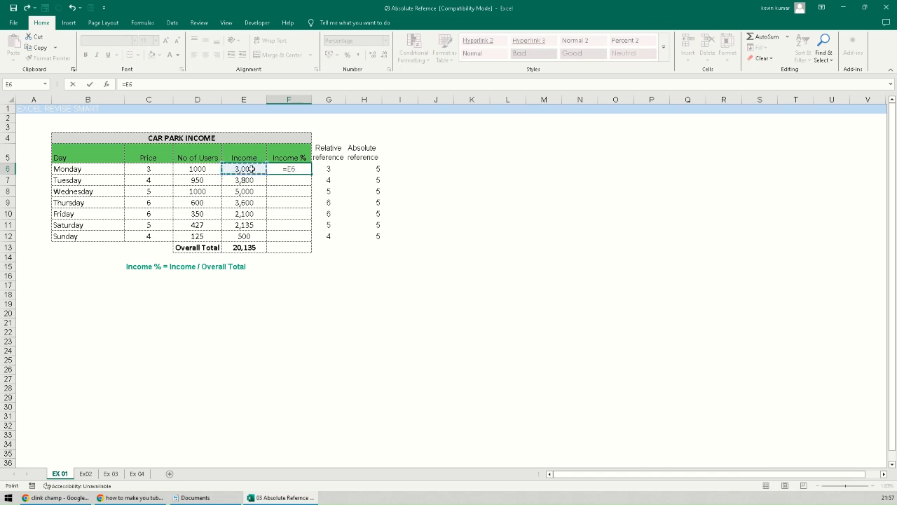
text(/)
click(251, 246)
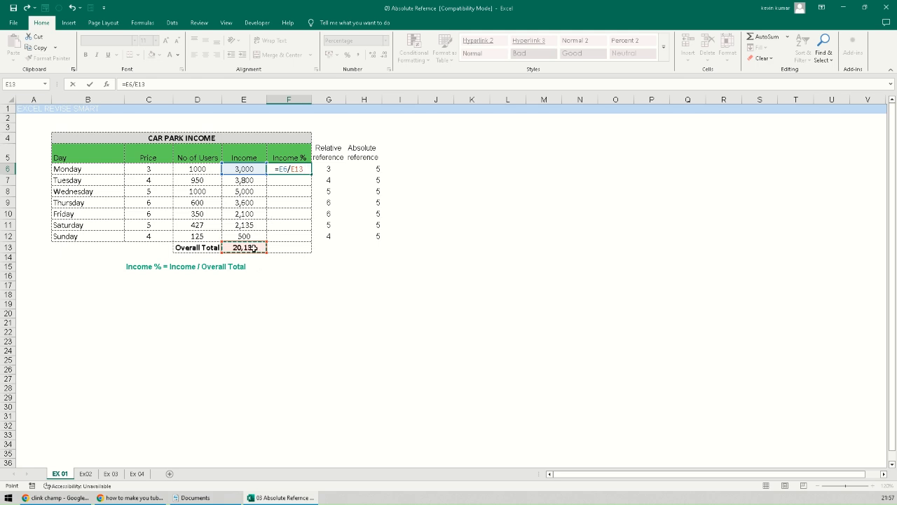
click(295, 169)
key(F4)
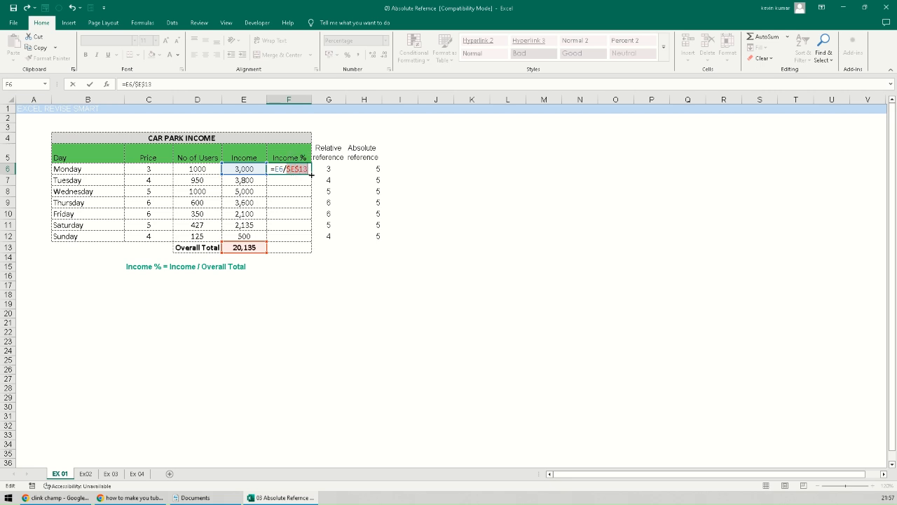
key(Return)
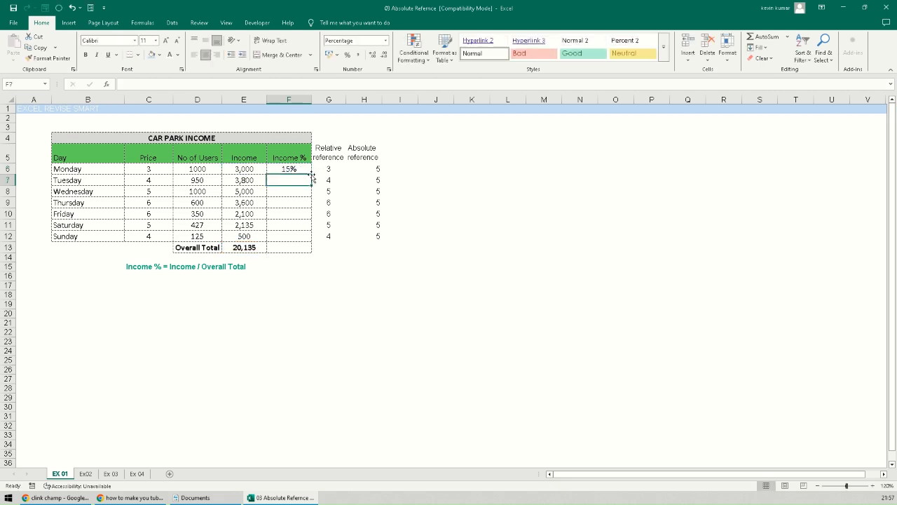
click(306, 171)
double_click(312, 172)
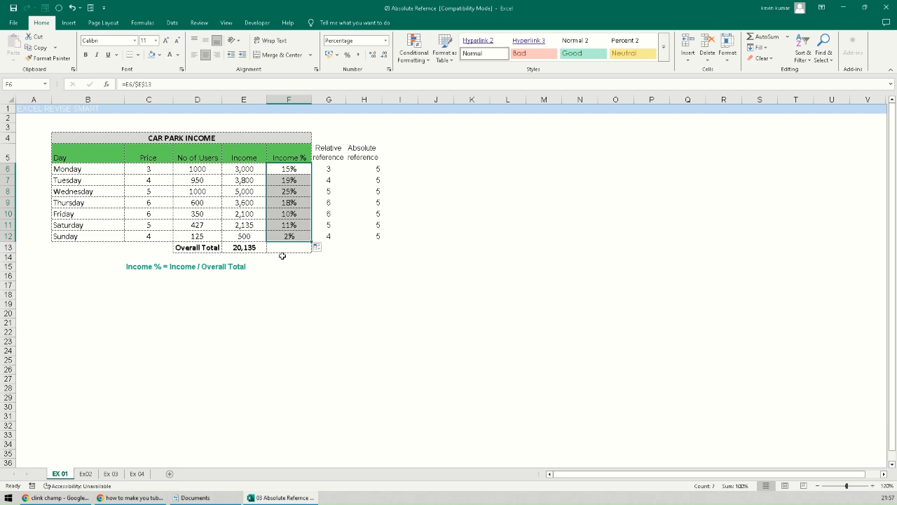
- Confirm Tuesday through Sunday formulas all keep $E$13, then go to the Ex02 sheet
click(293, 181)
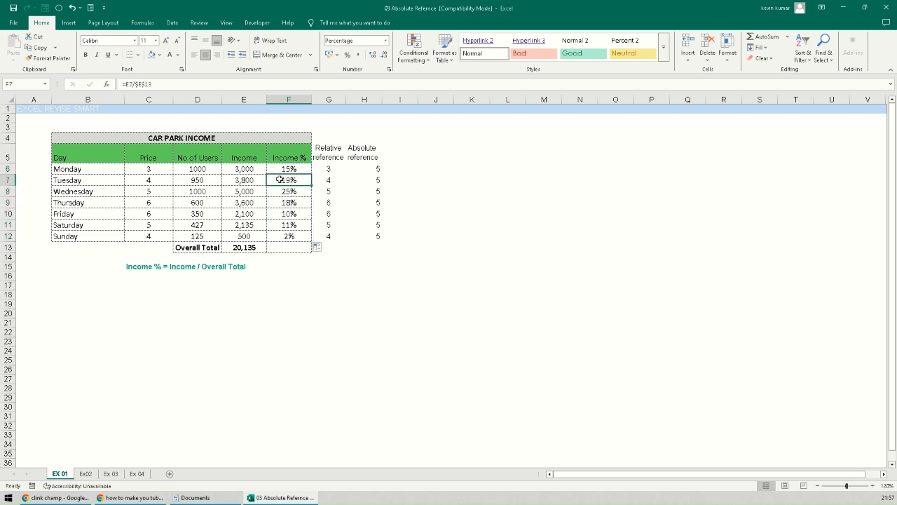
double_click(280, 179)
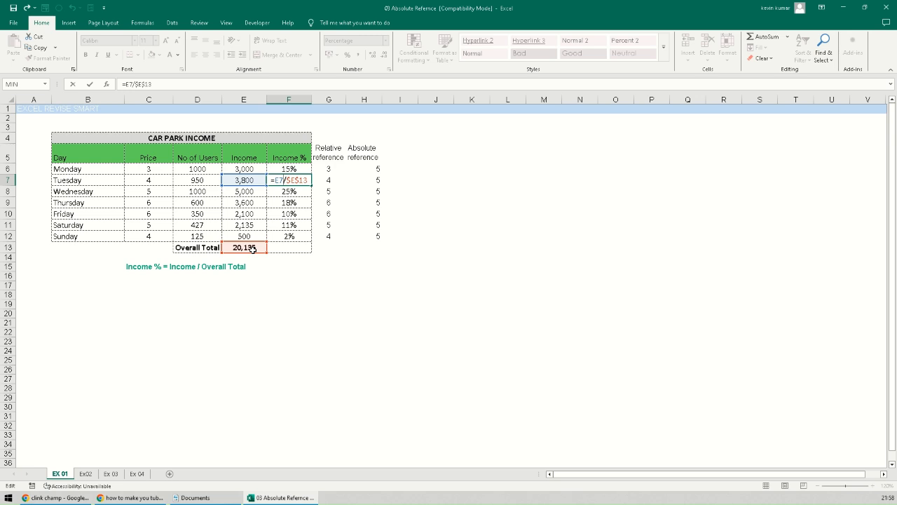
key(Escape)
double_click(283, 191)
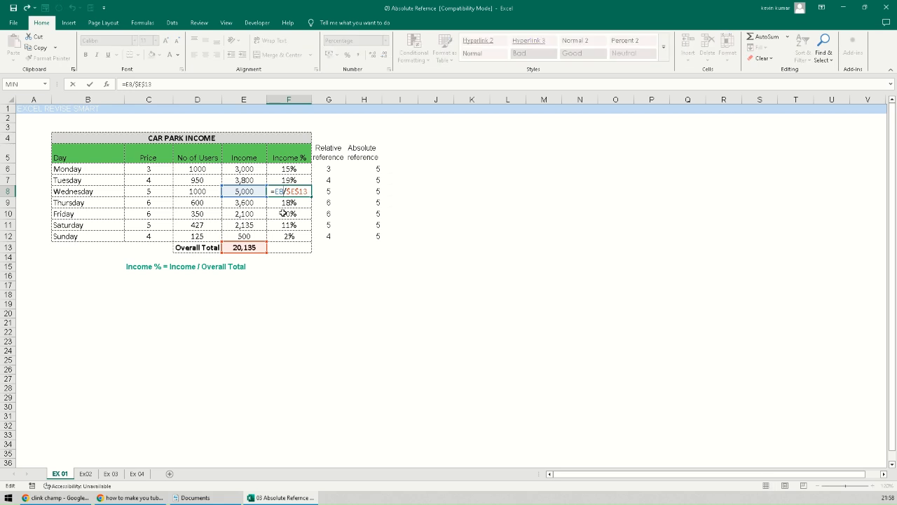
key(Escape)
double_click(284, 203)
key(Escape)
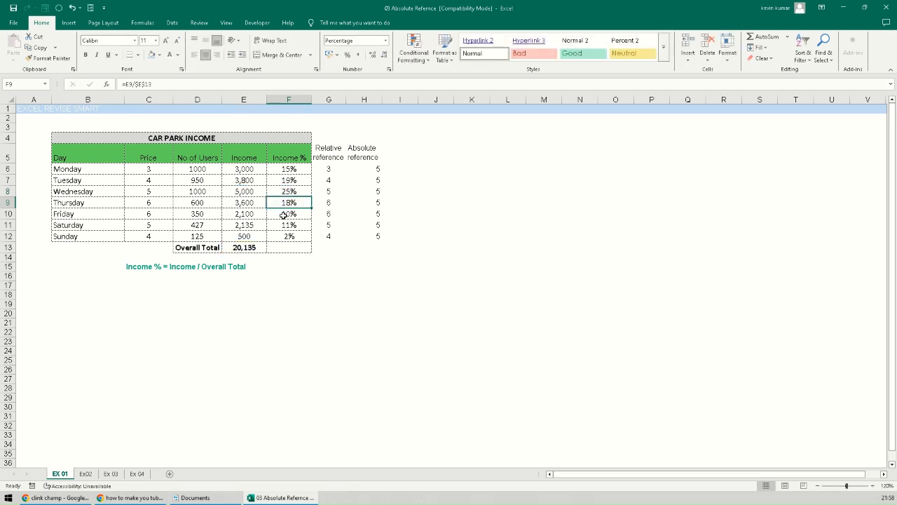
double_click(283, 214)
key(Escape)
double_click(283, 225)
key(Escape)
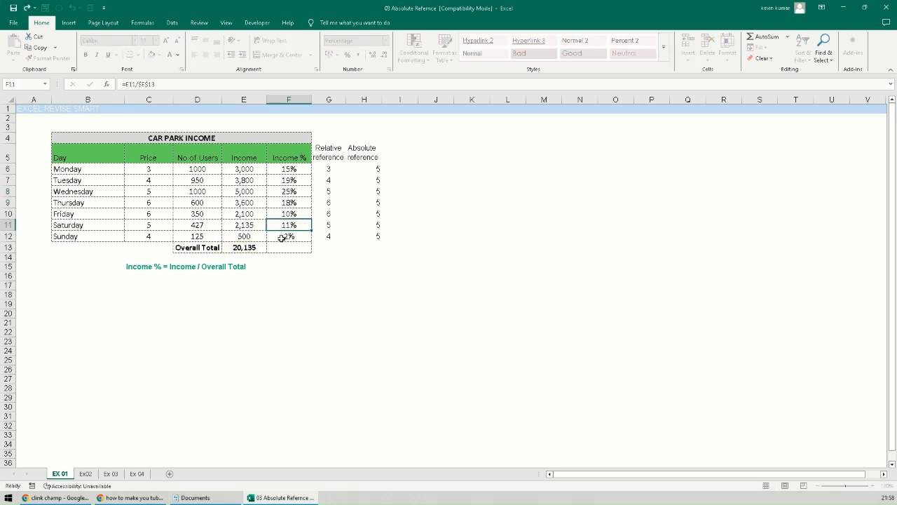
double_click(282, 236)
key(Escape)
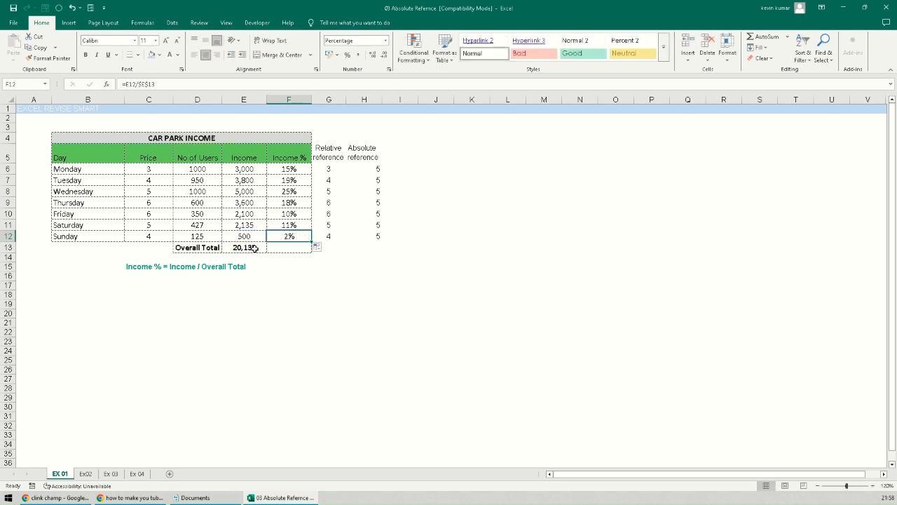
click(255, 248)
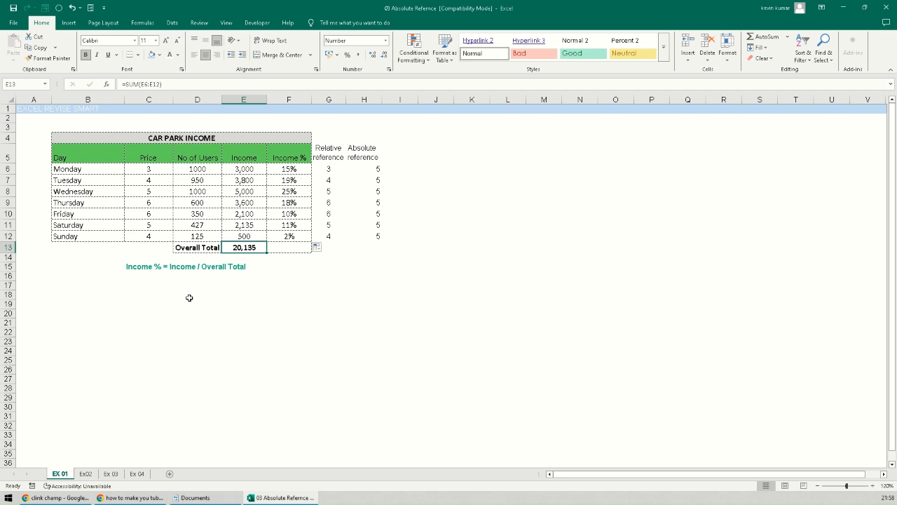
click(87, 475)
click(185, 376)
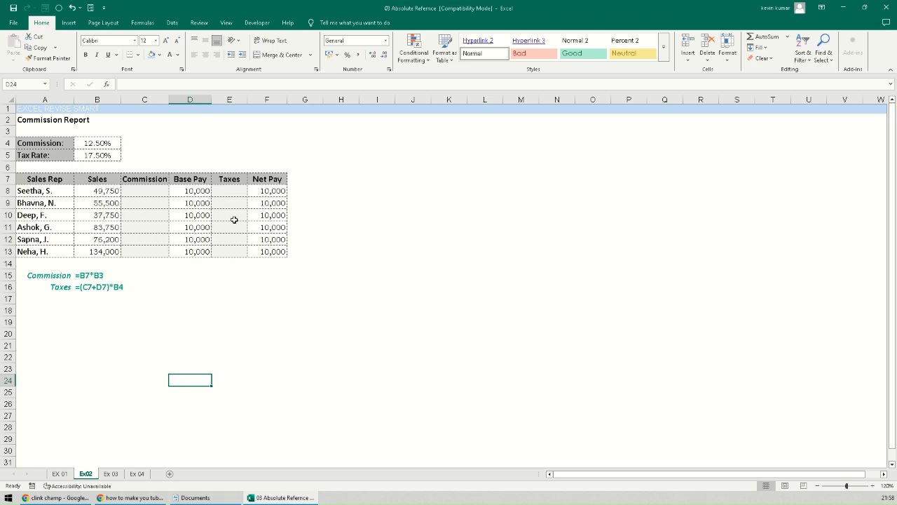
click(139, 192)
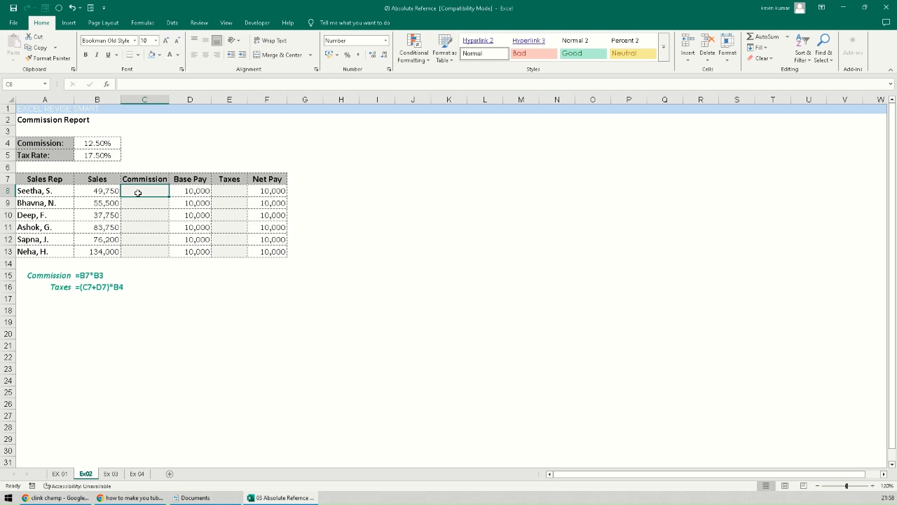
click(96, 144)
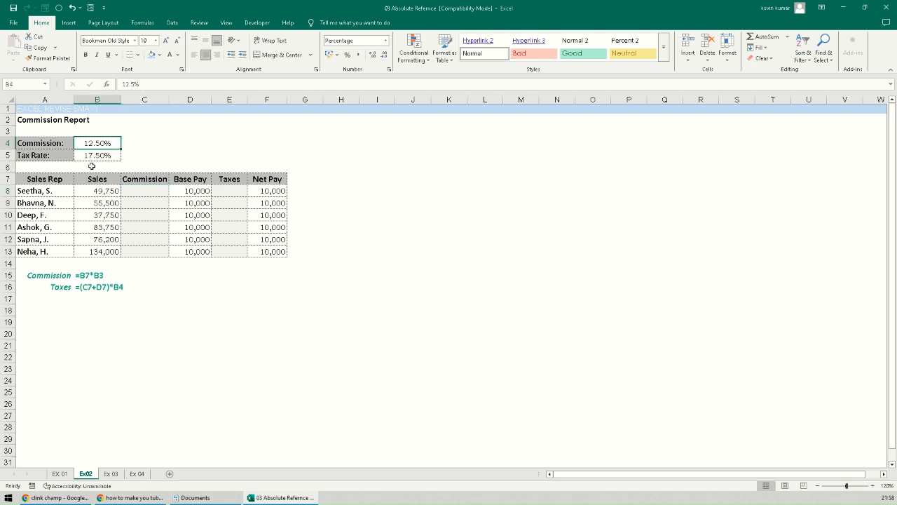
click(85, 155)
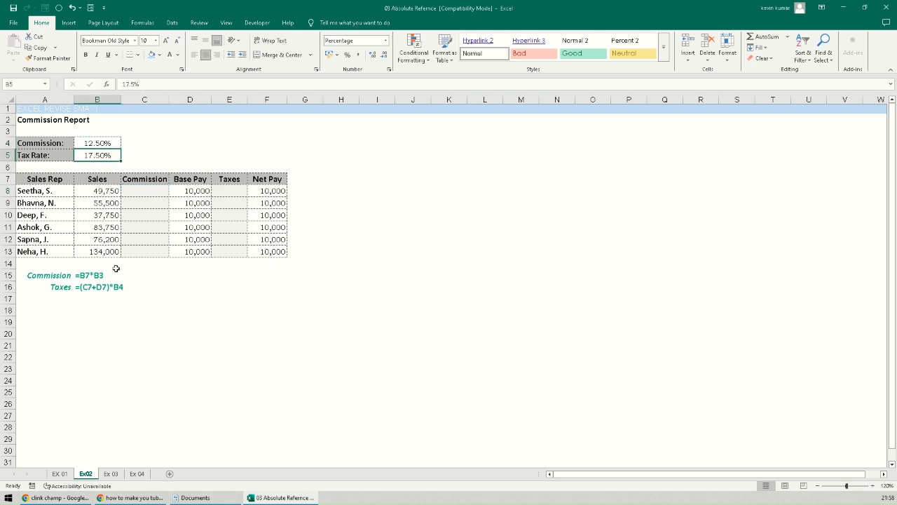
click(101, 191)
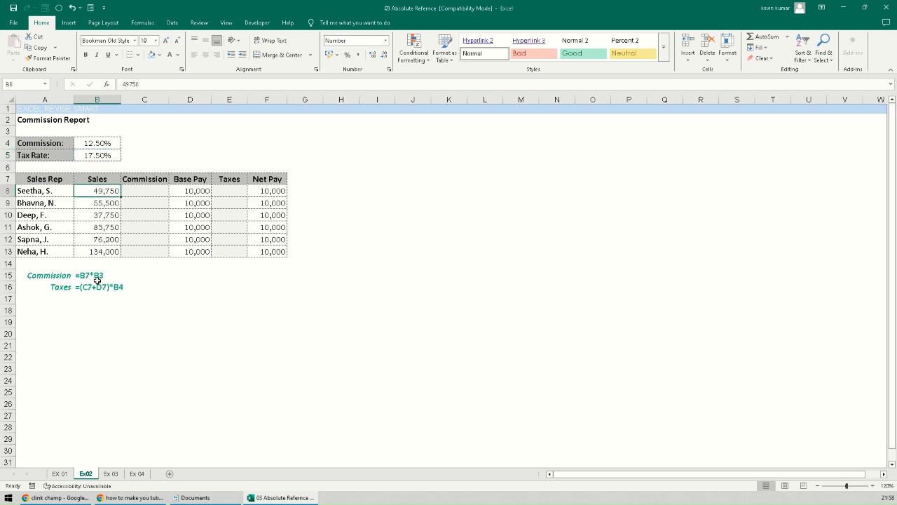
click(52, 279)
click(95, 276)
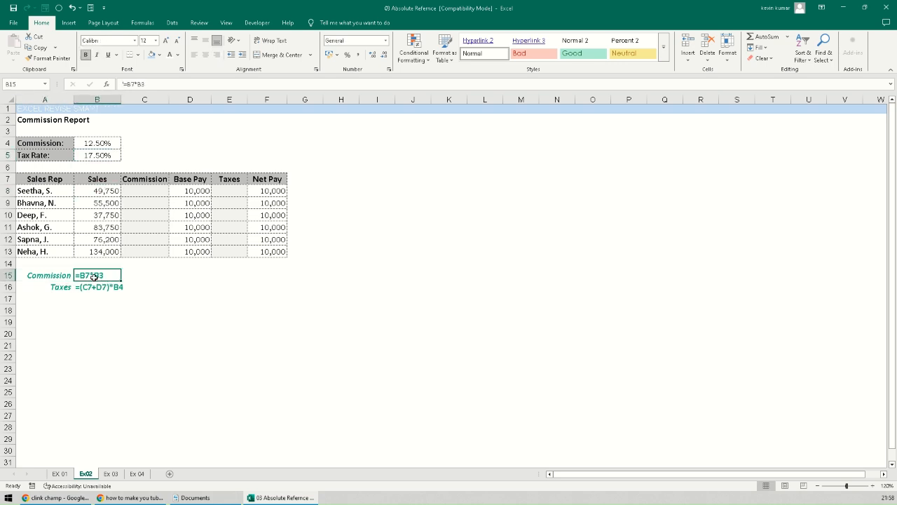
click(102, 193)
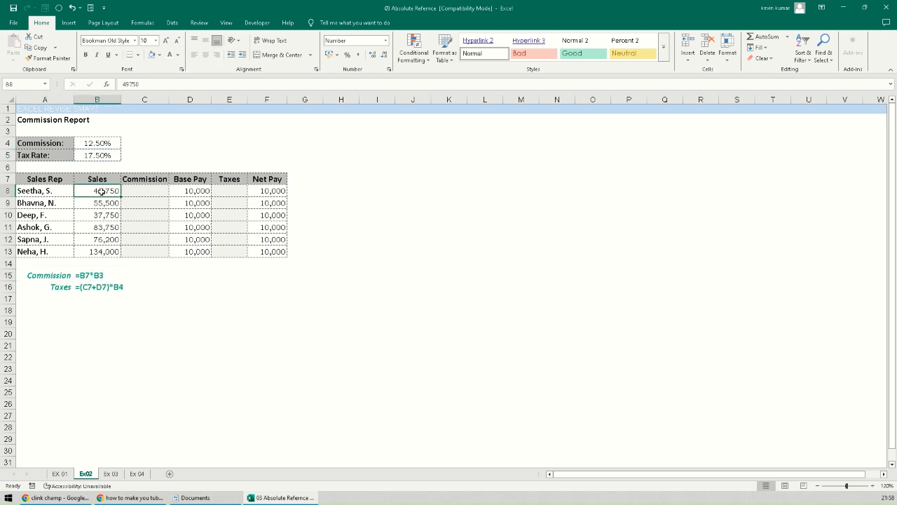
click(99, 144)
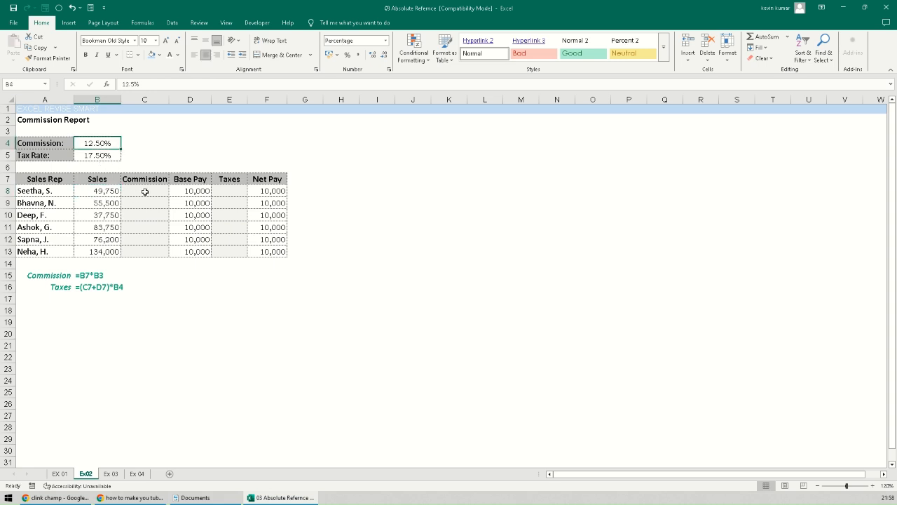
click(100, 194)
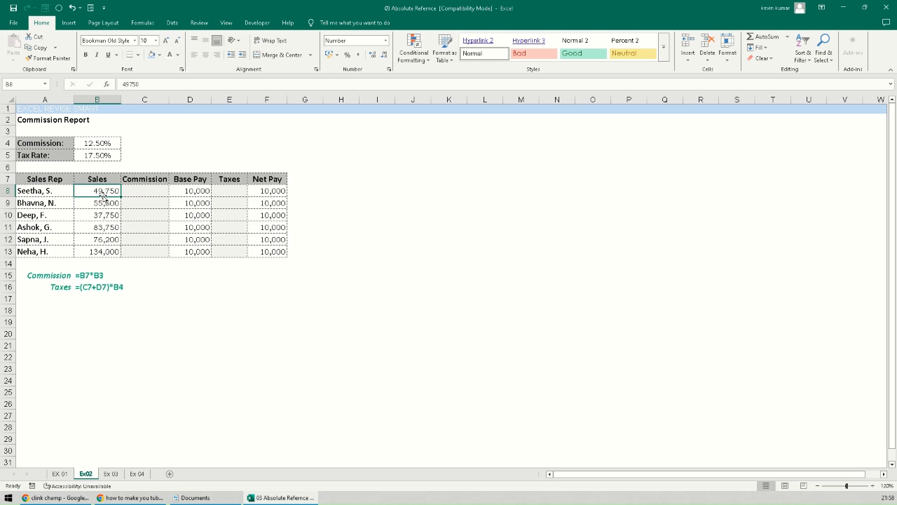
click(101, 145)
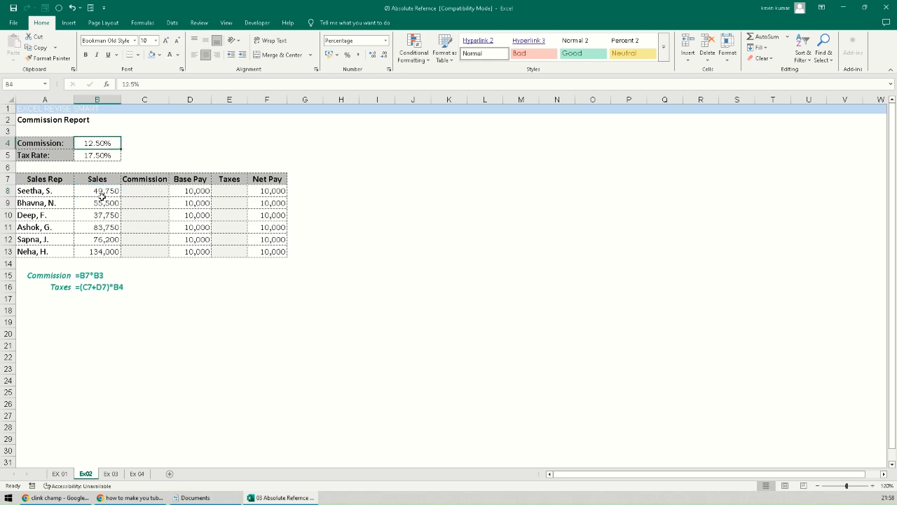
click(144, 190)
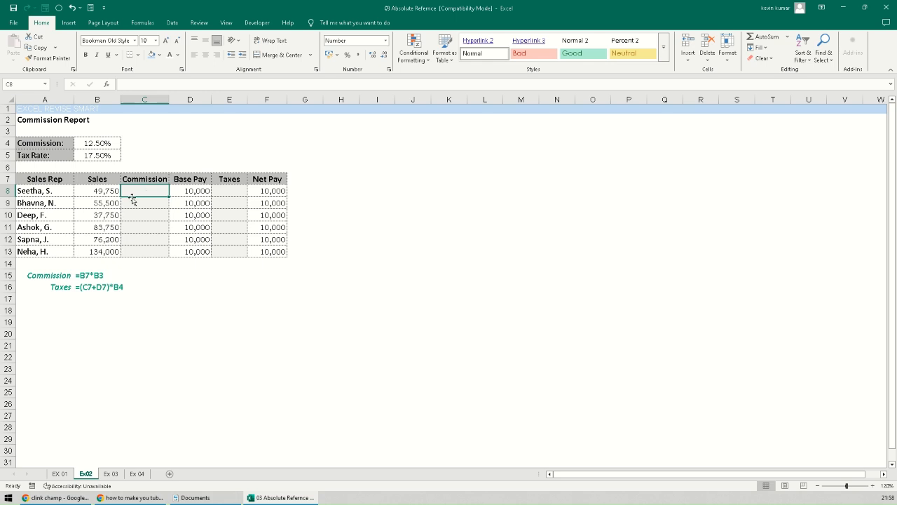
click(95, 144)
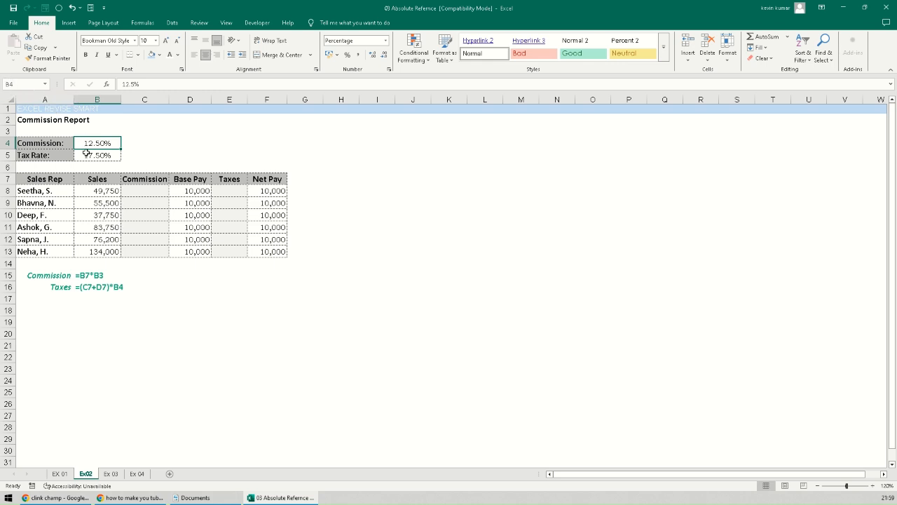
- Enter =B8*$B$4 in C8 and fill it down to C13
click(129, 190)
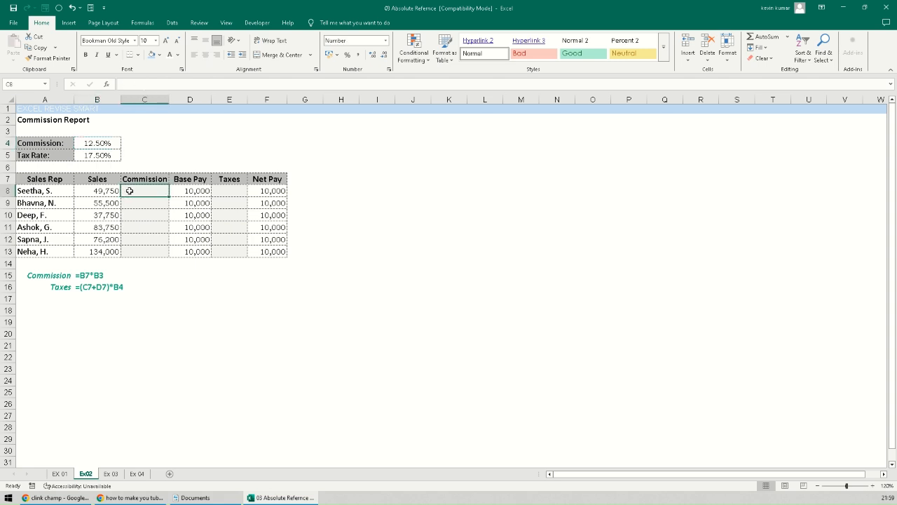
text(=)
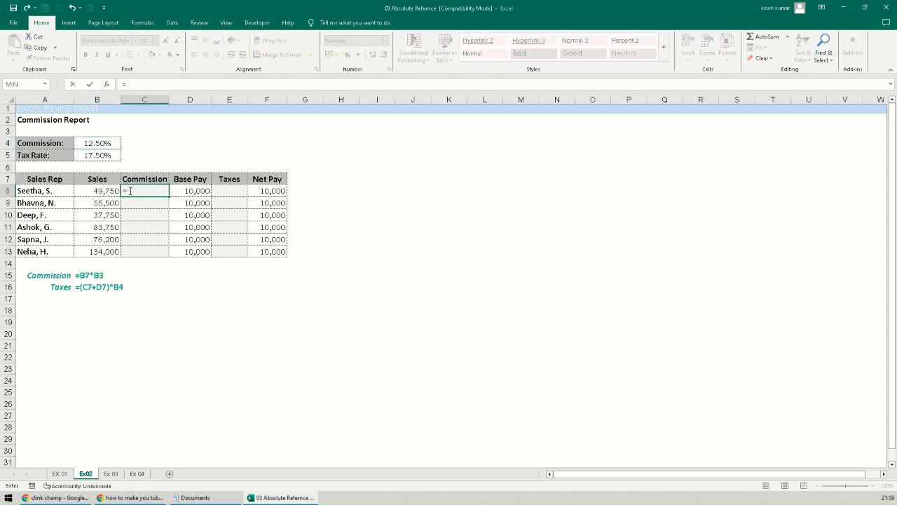
click(108, 191)
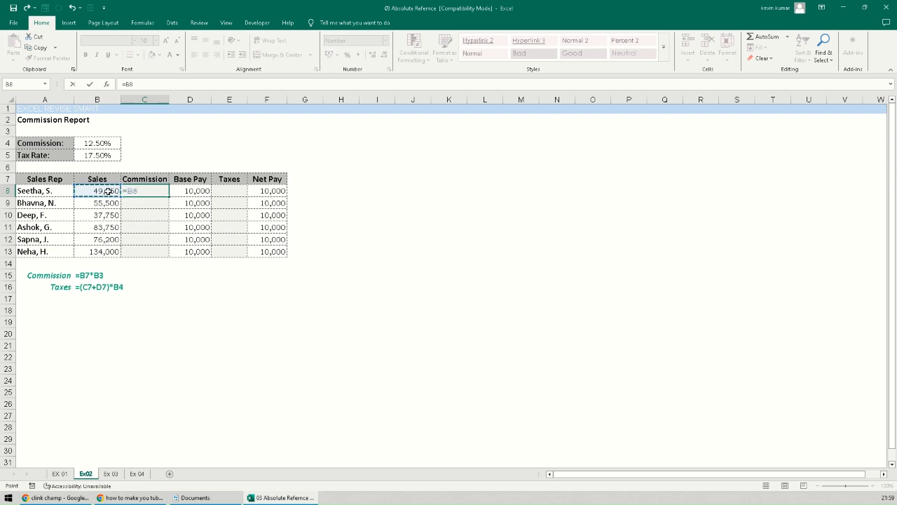
text(*)
click(96, 135)
click(95, 144)
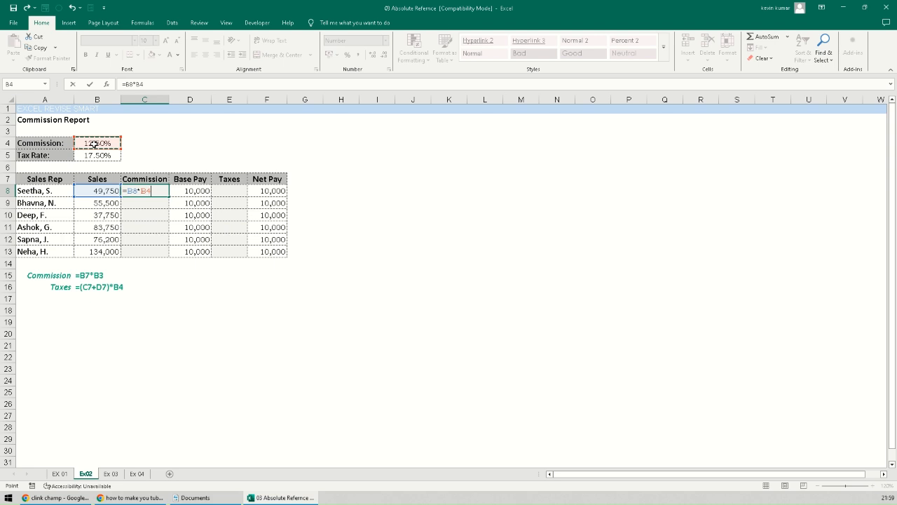
key(F4)
key(Return)
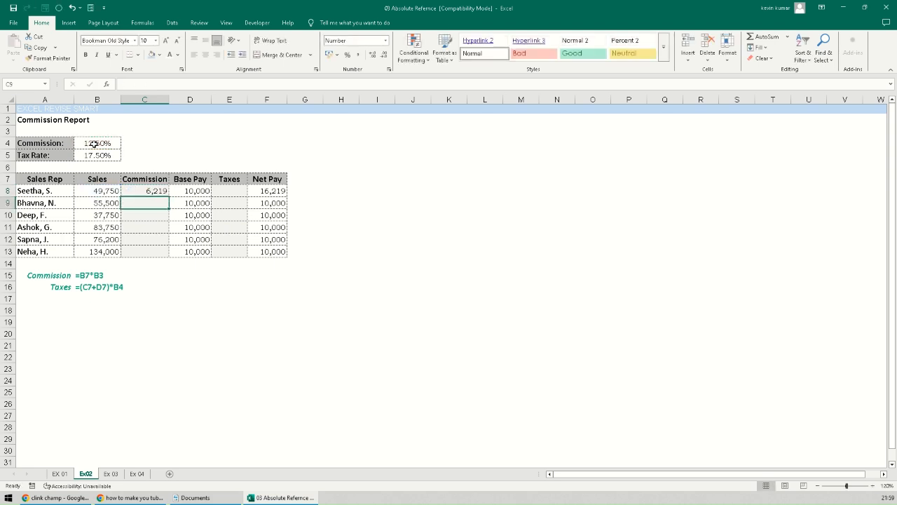
click(148, 191)
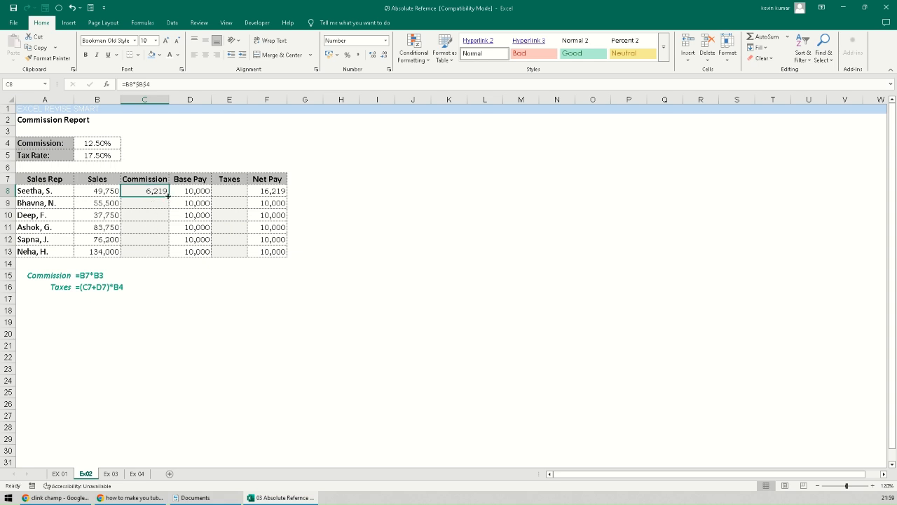
double_click(170, 198)
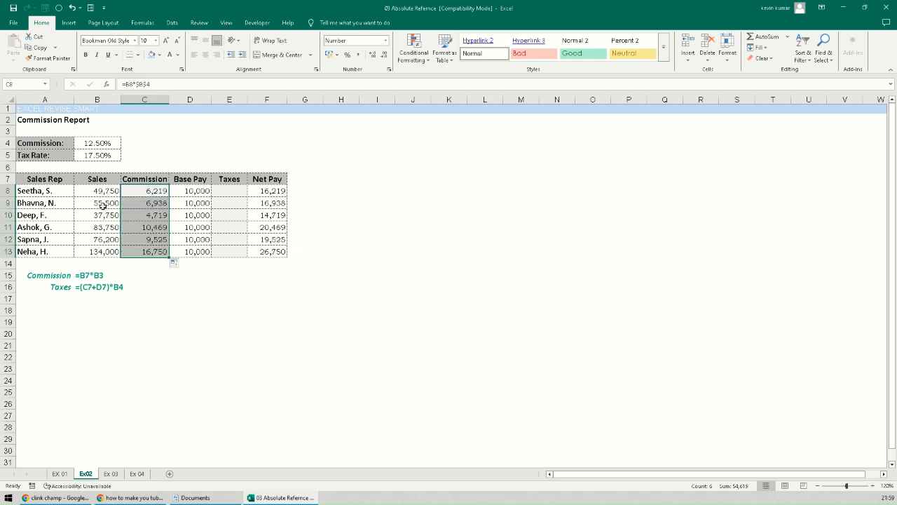
- Verify the copied formulas in C9:C13 all still reference $B$4
click(156, 203)
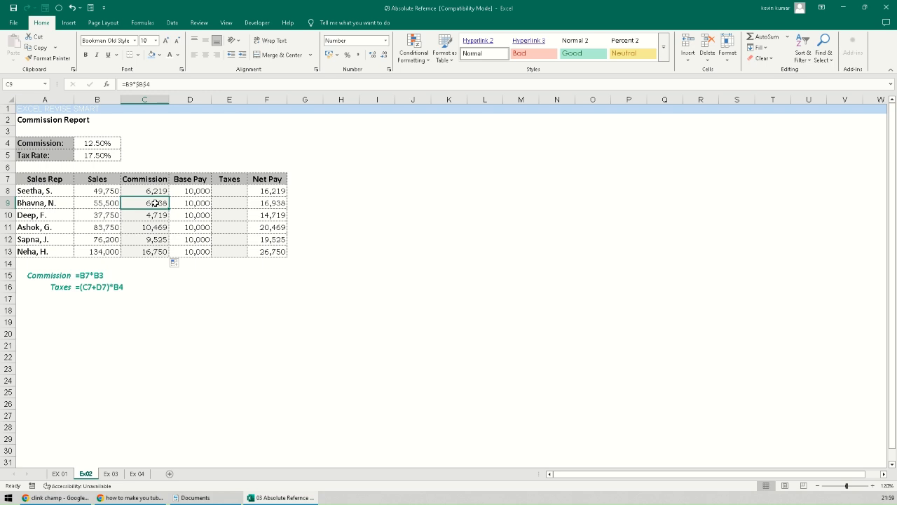
ctrl+click(155, 204)
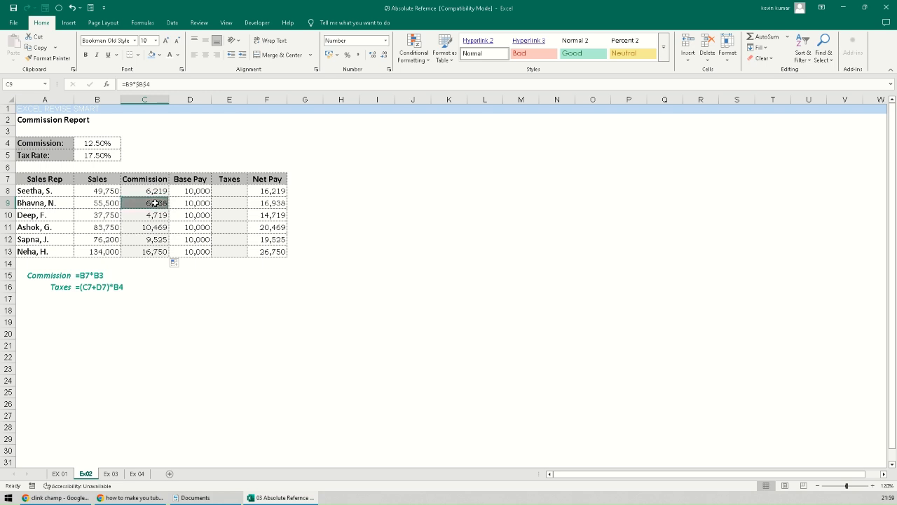
click(149, 249)
double_click(148, 203)
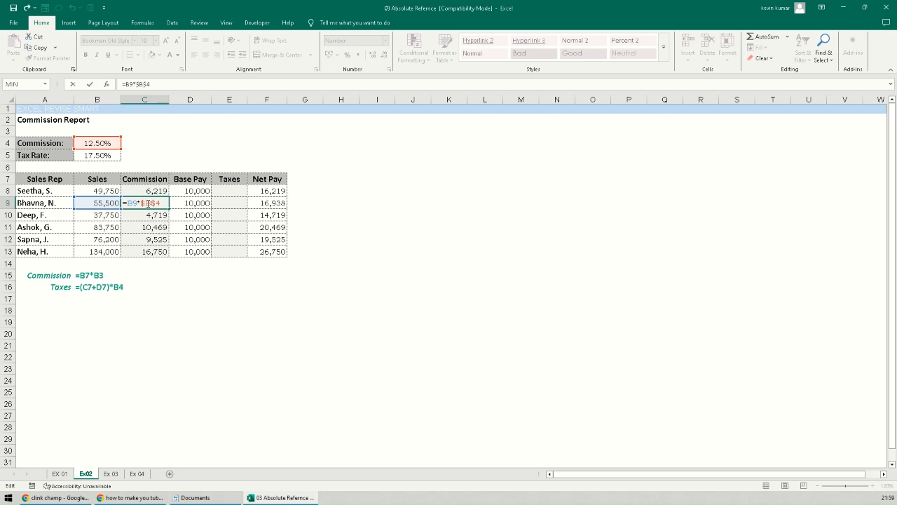
key(Escape)
double_click(147, 215)
key(Escape)
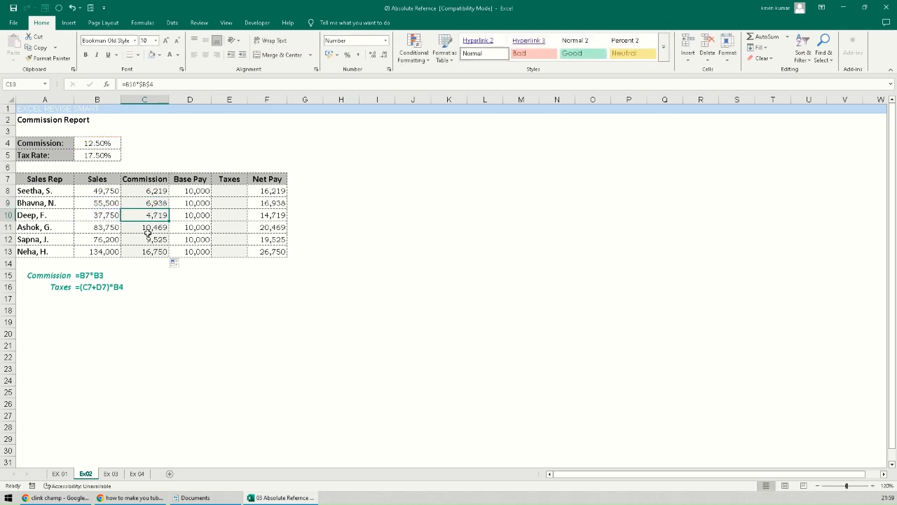
double_click(148, 234)
key(Escape)
click(143, 241)
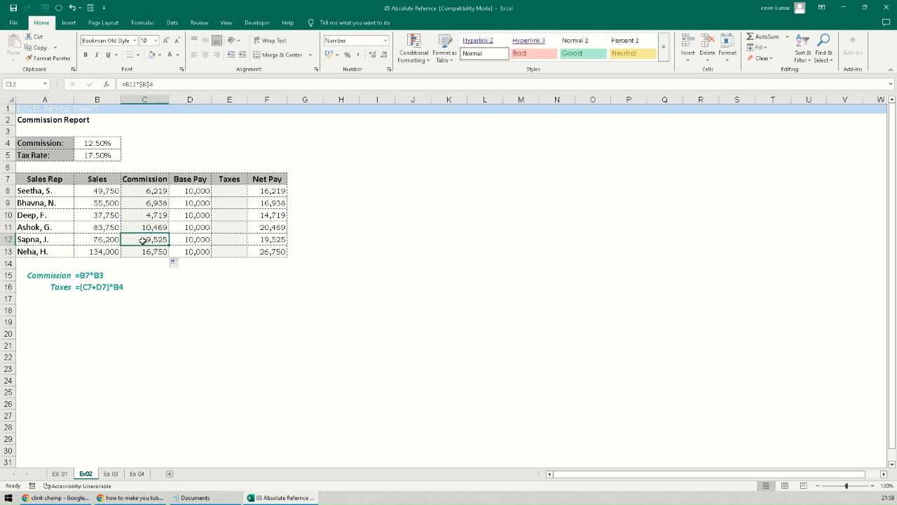
double_click(142, 241)
key(Escape)
double_click(142, 251)
key(Escape)
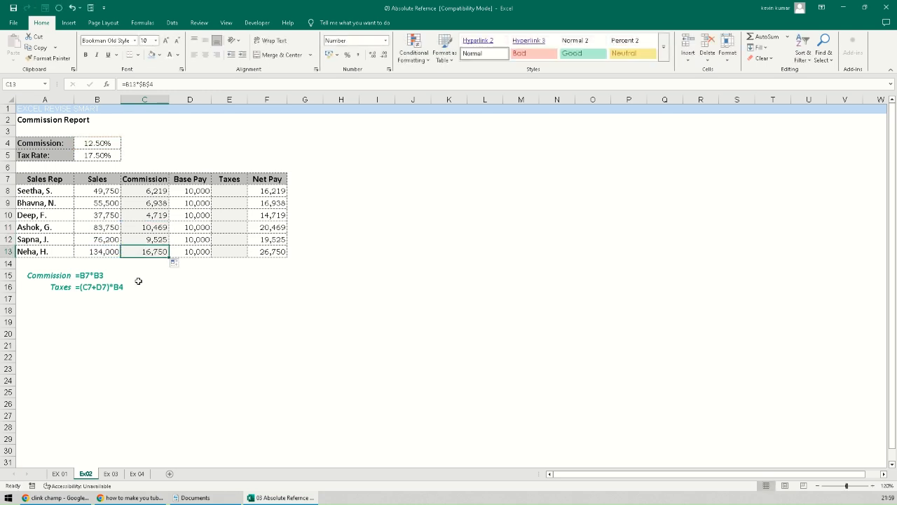
click(138, 283)
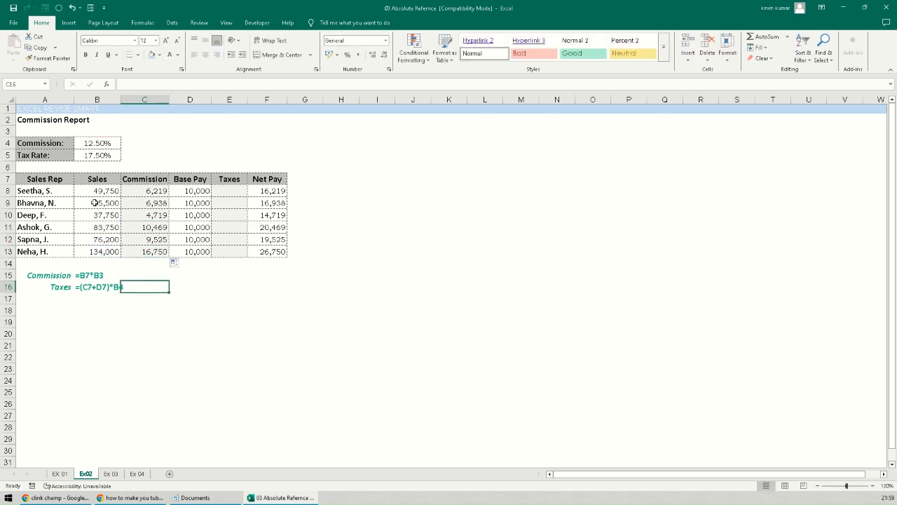
click(222, 191)
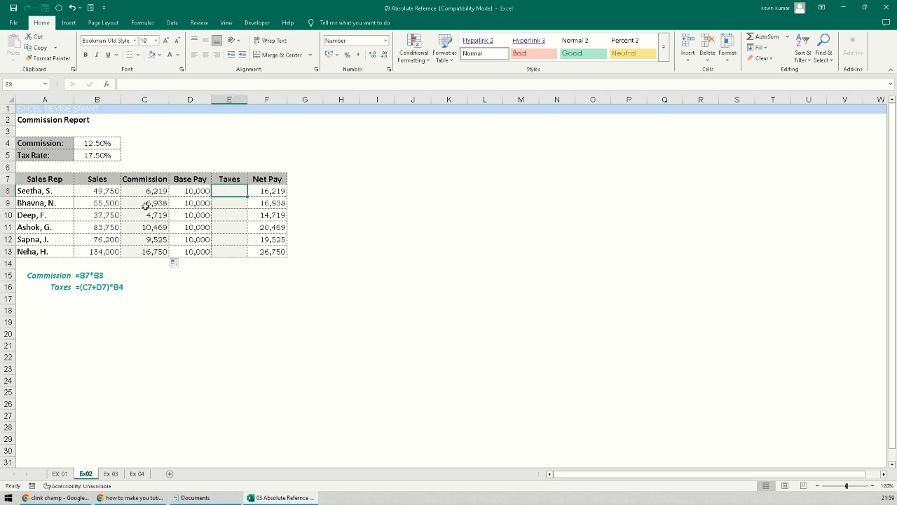
click(100, 190)
click(142, 190)
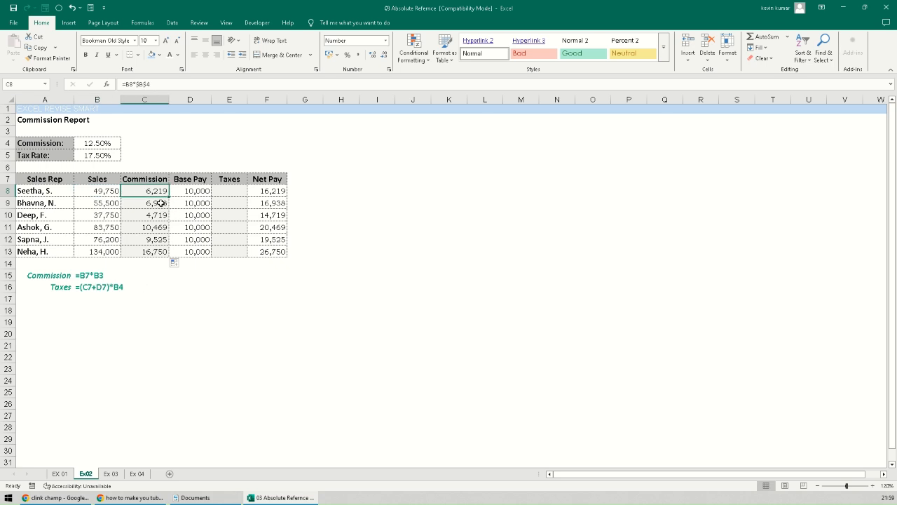
click(201, 190)
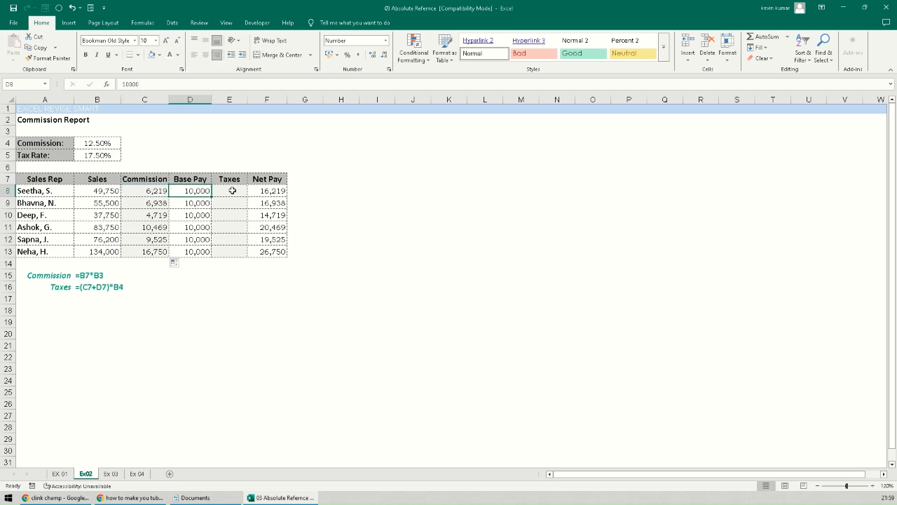
click(232, 190)
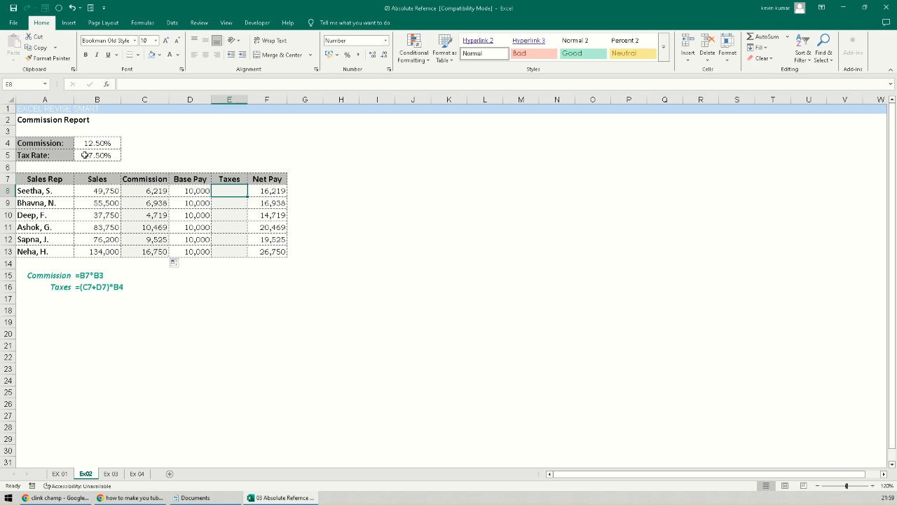
click(84, 155)
click(218, 190)
click(91, 155)
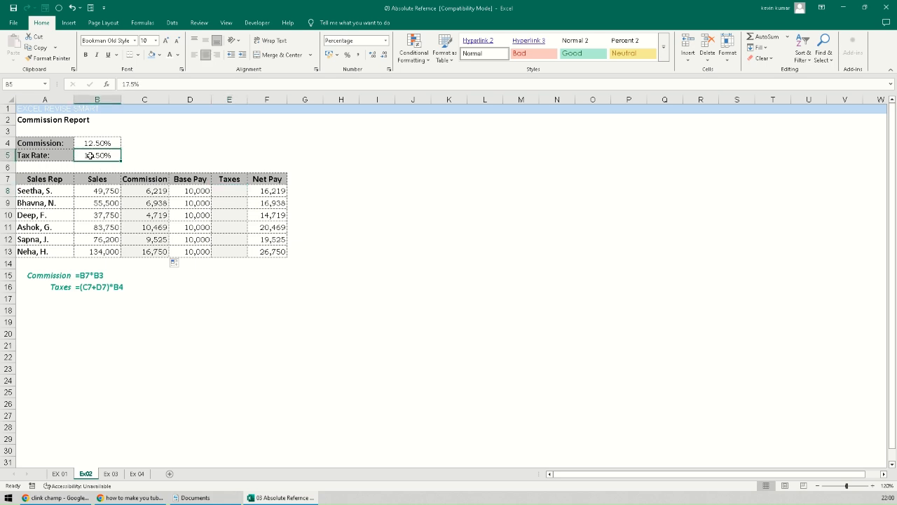
click(141, 191)
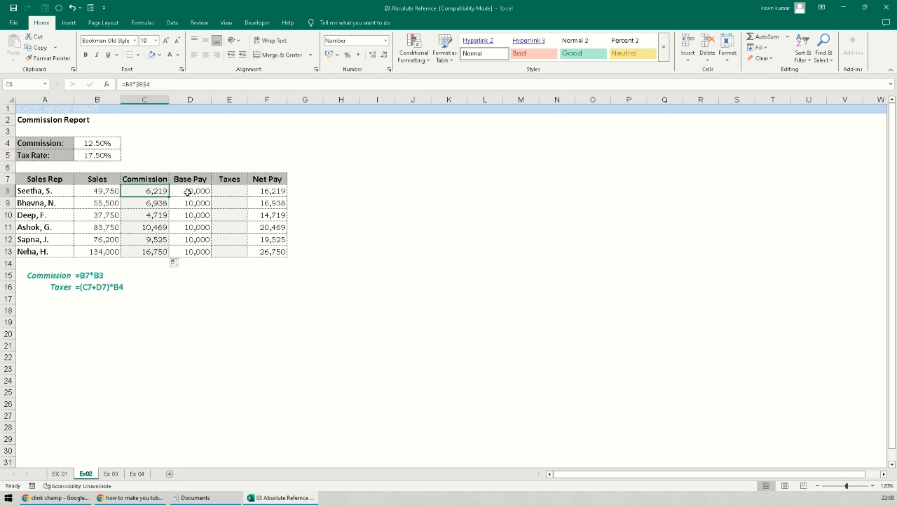
click(188, 192)
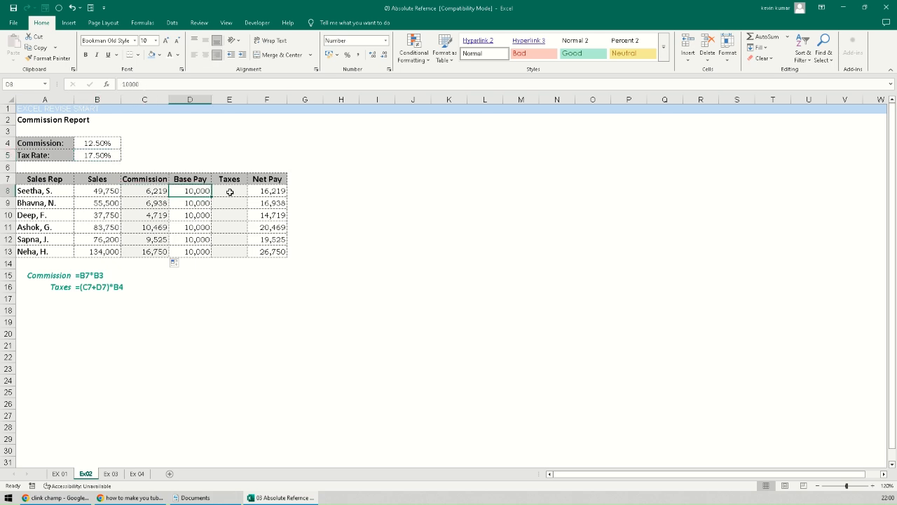
click(230, 192)
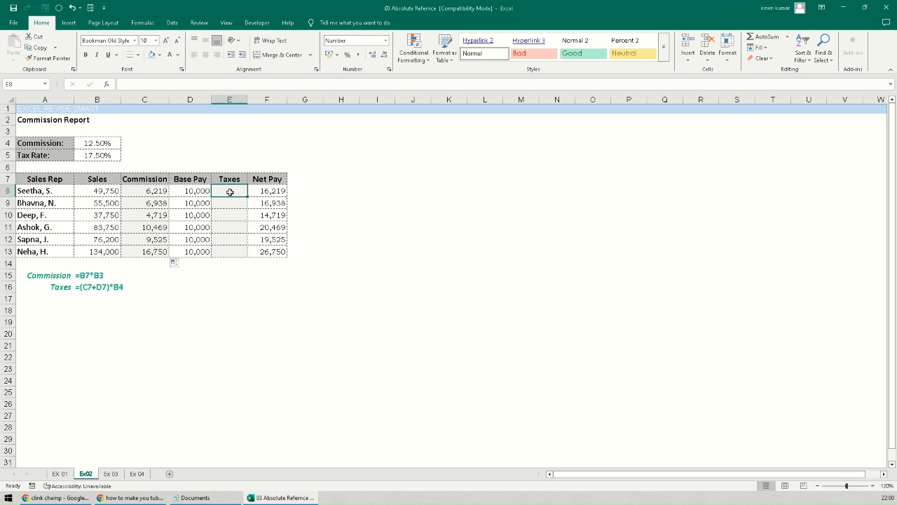
- Enter =(C8+D8)*$B$5 in E8 and fill it down to row 13
text(=()
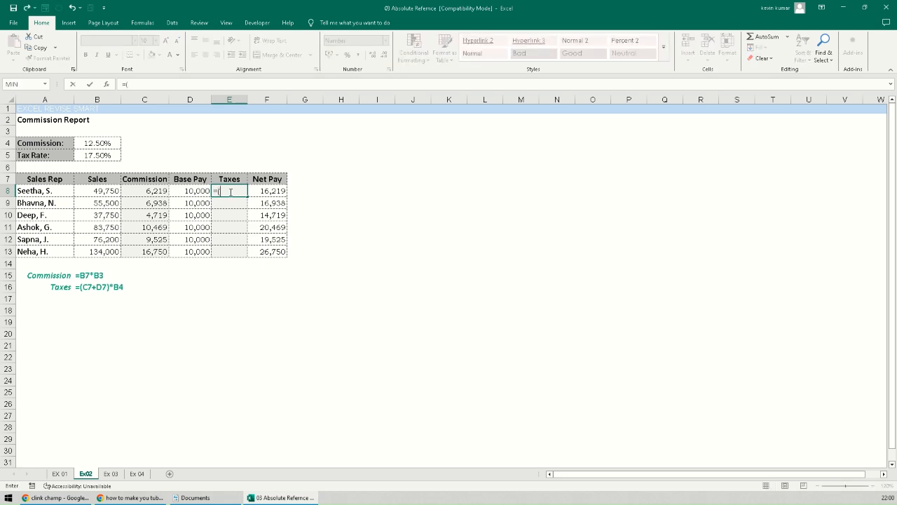
click(152, 191)
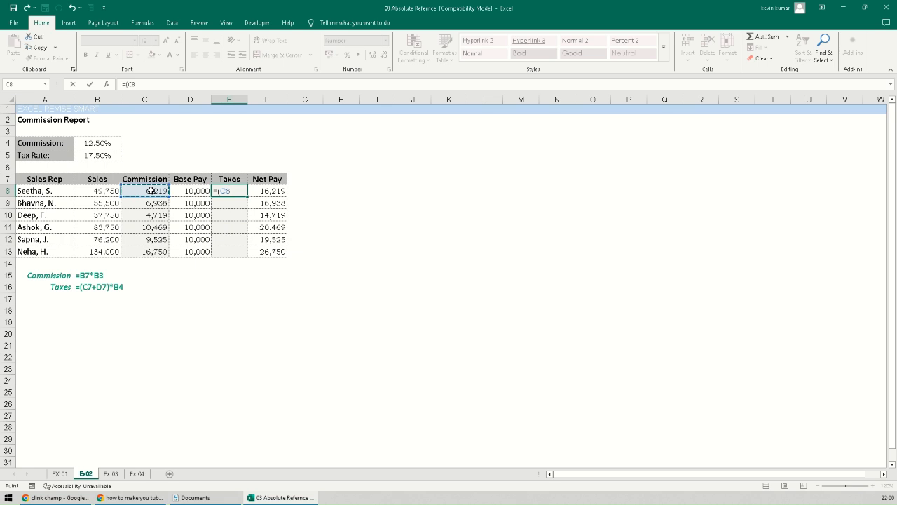
text(+)
click(197, 191)
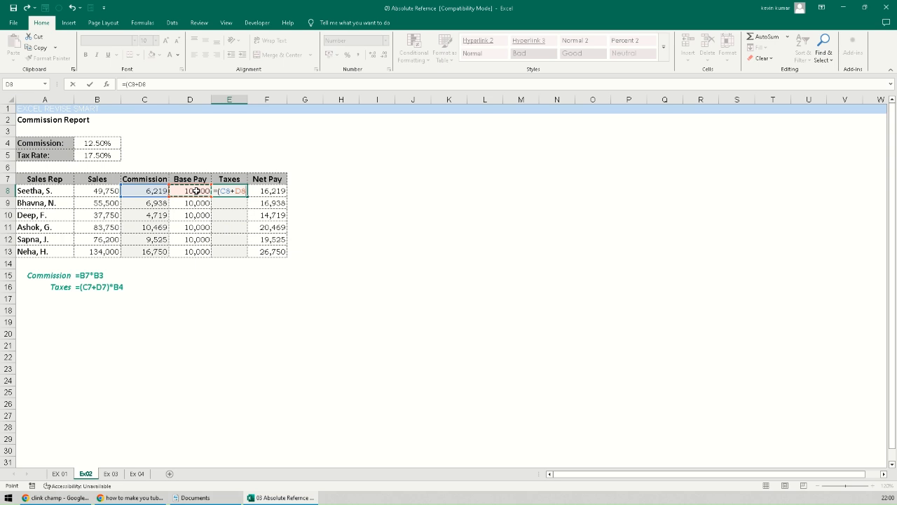
text())
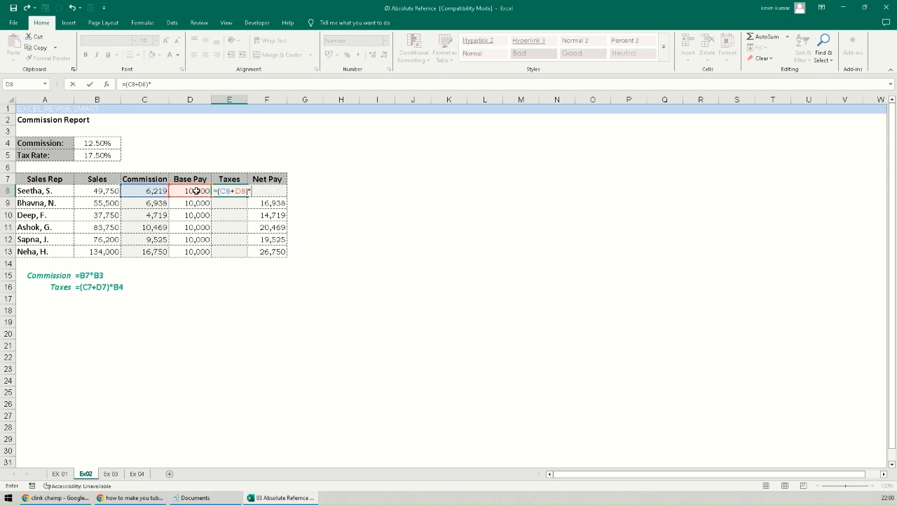
text(*)
click(100, 155)
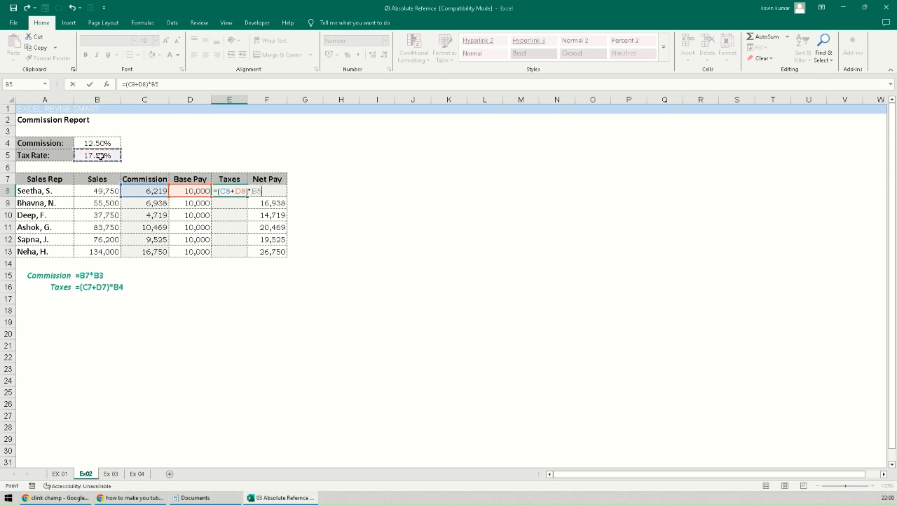
key(F4)
key(Return)
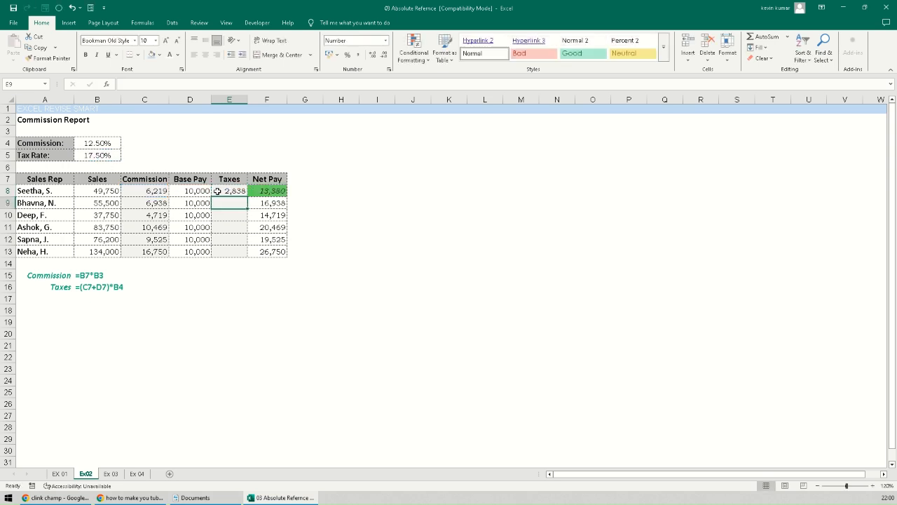
click(238, 191)
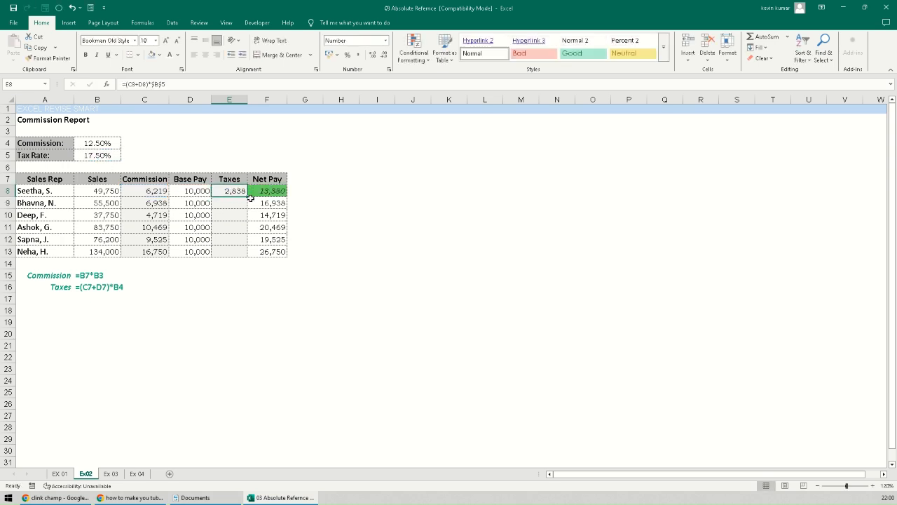
double_click(248, 196)
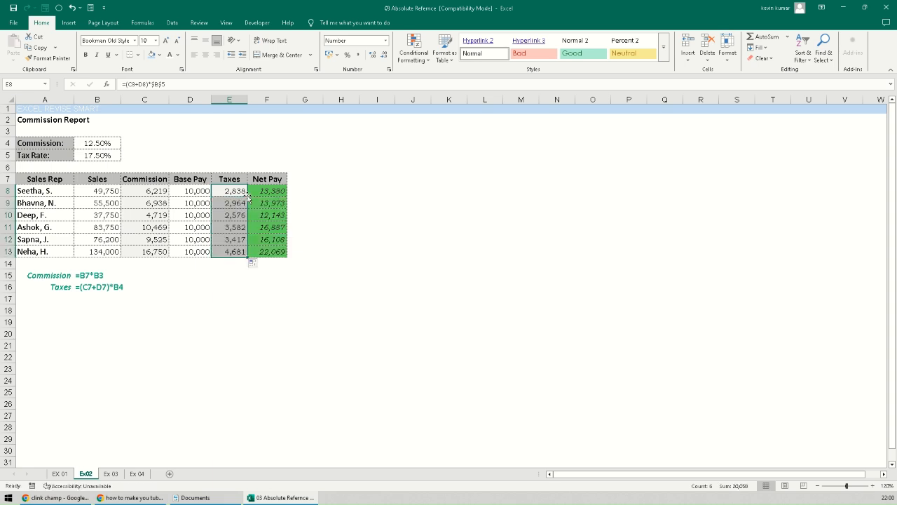
- Check the copied Taxes formulas in E10 through E13, then return to E8
click(228, 214)
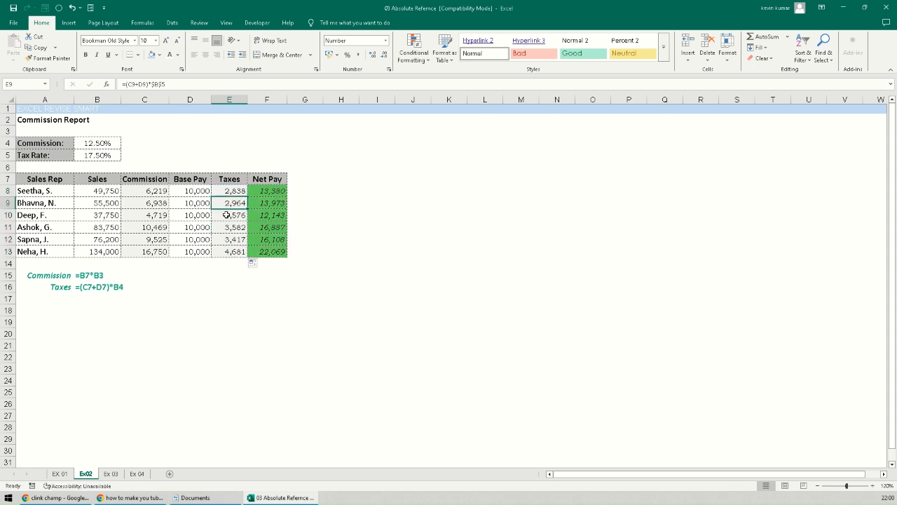
click(226, 227)
click(224, 239)
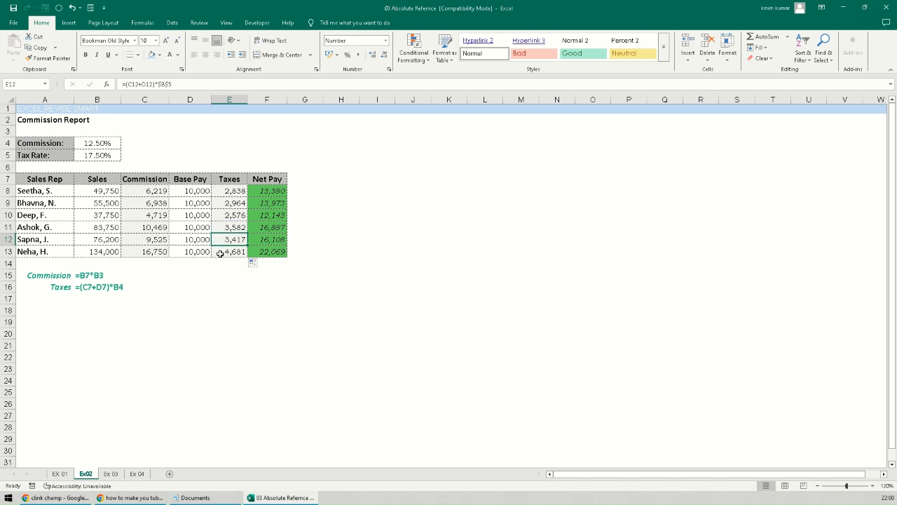
click(221, 252)
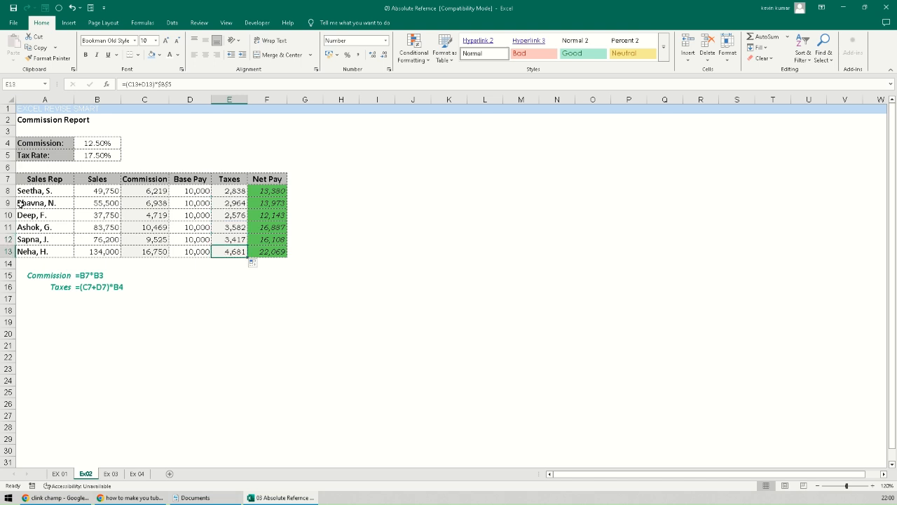
click(239, 190)
click(272, 190)
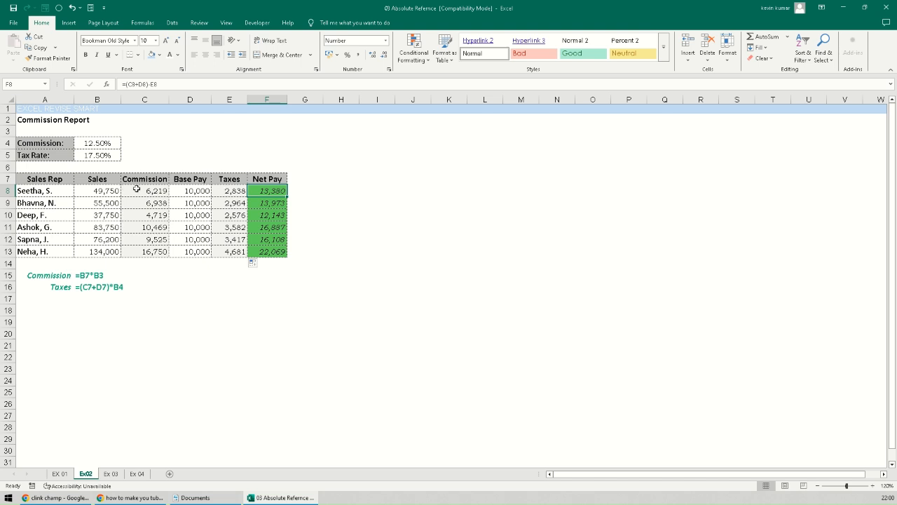
click(265, 205)
click(265, 215)
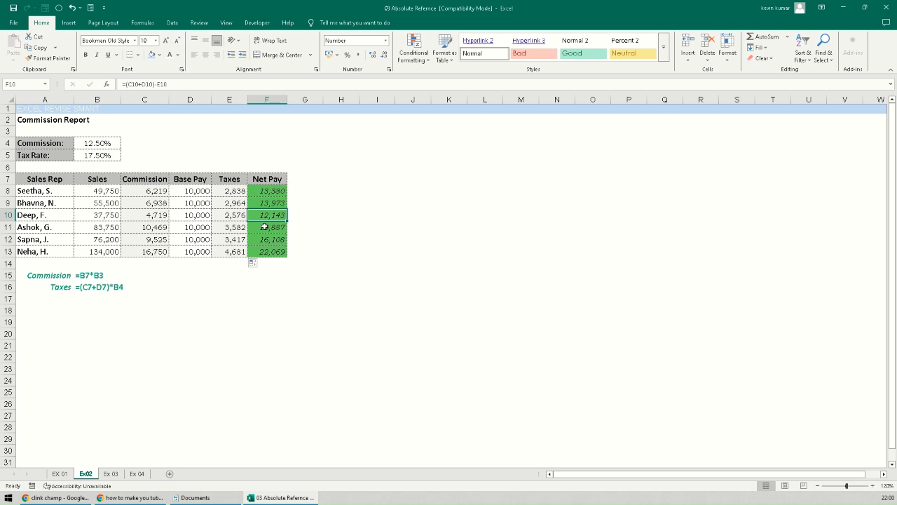
click(266, 227)
click(267, 239)
click(267, 250)
click(261, 285)
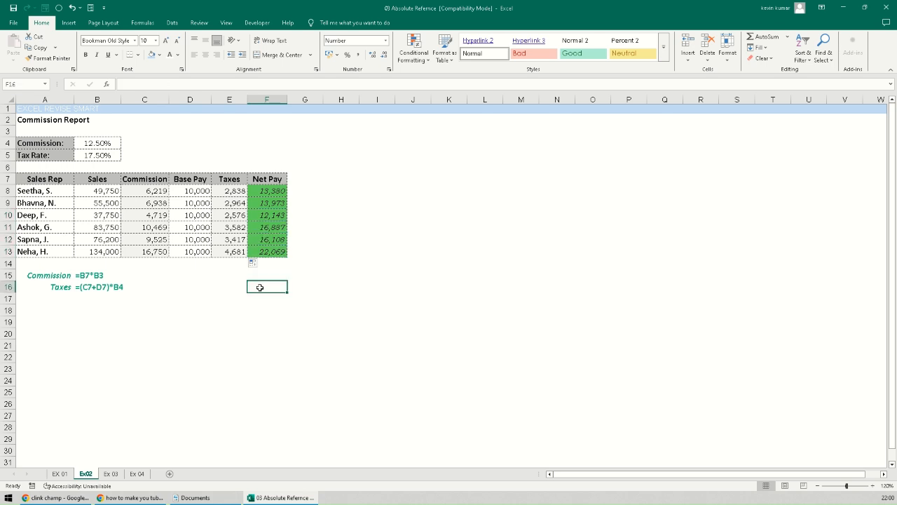
- Switch to the Ex 03 sheet and review the customer names in column A
click(111, 474)
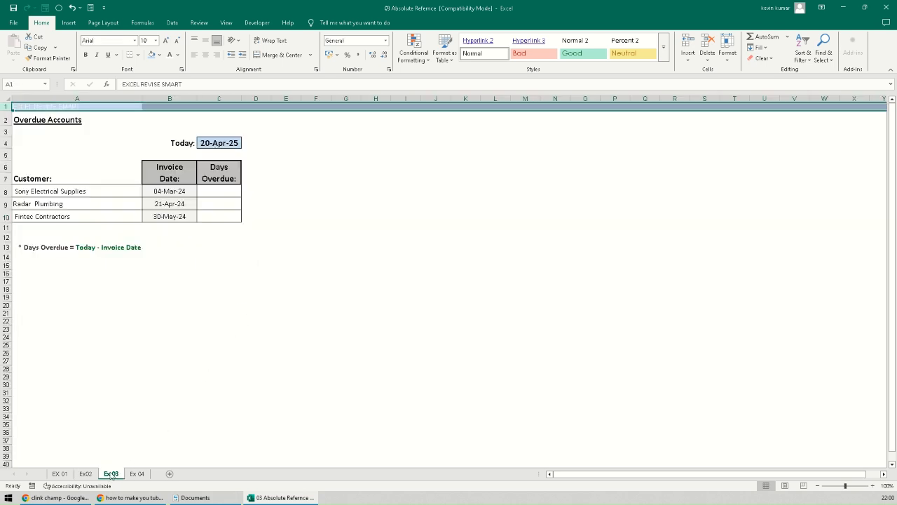
click(153, 375)
click(64, 190)
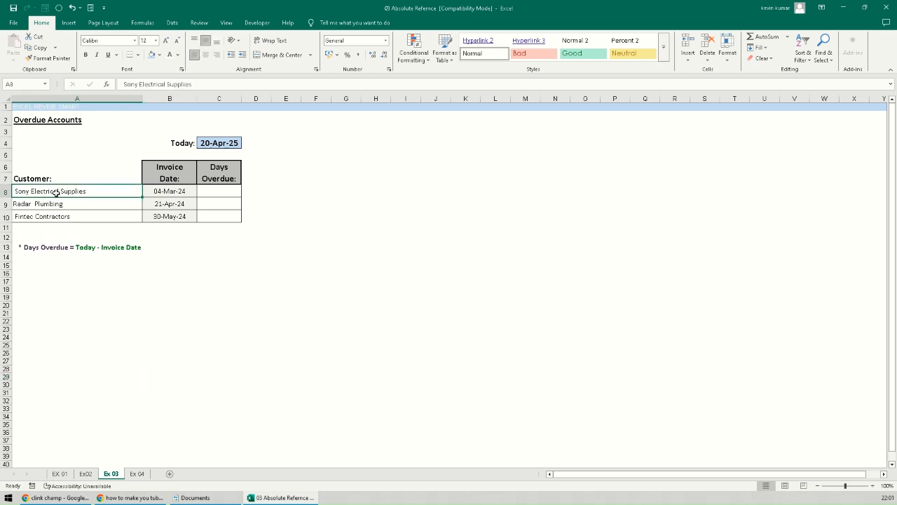
click(61, 203)
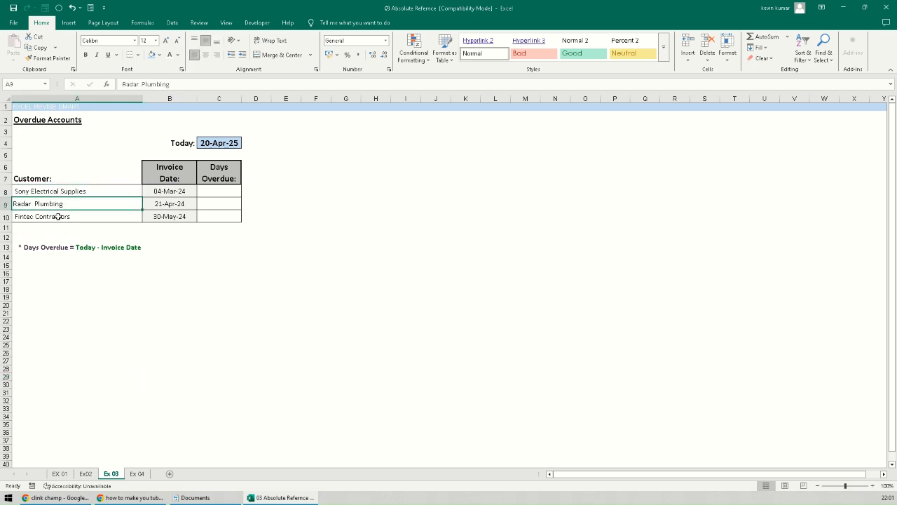
click(58, 190)
click(55, 203)
click(53, 216)
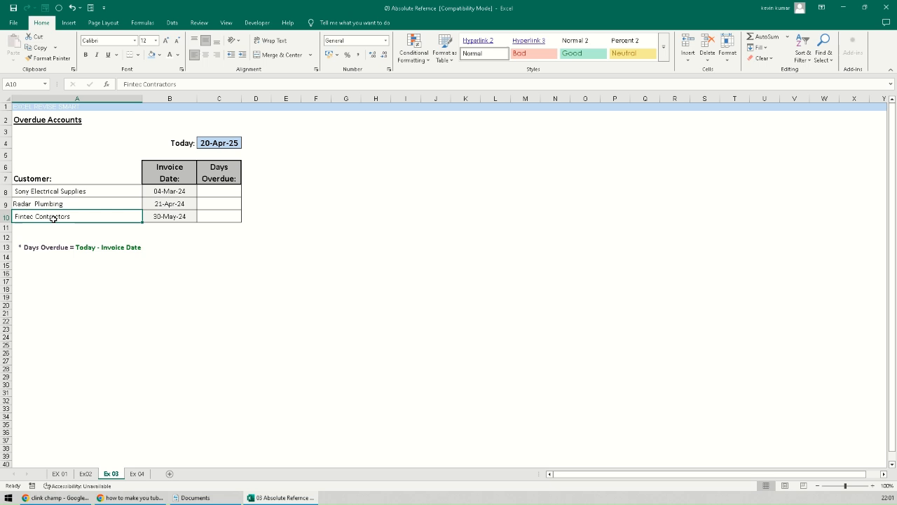
- Review the invoice dates, today's date in C4 and the Days Overdue footnote, selecting C8
click(185, 191)
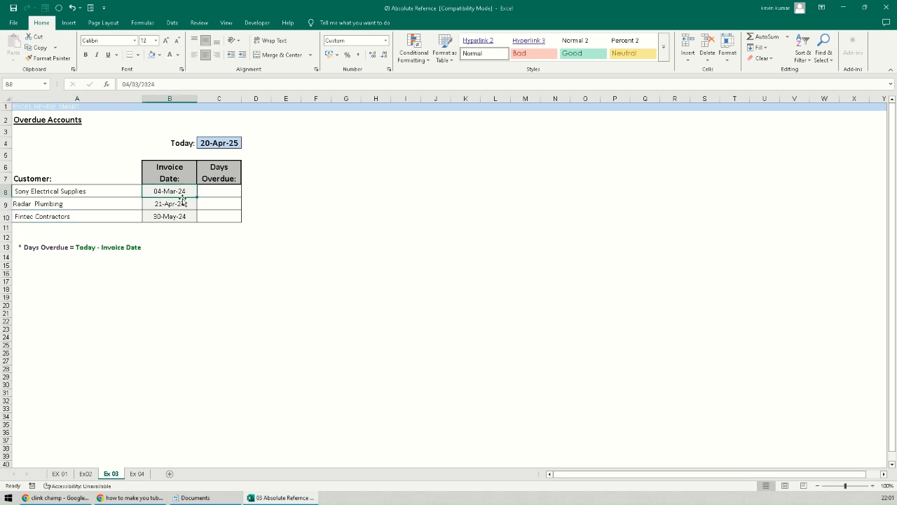
click(213, 145)
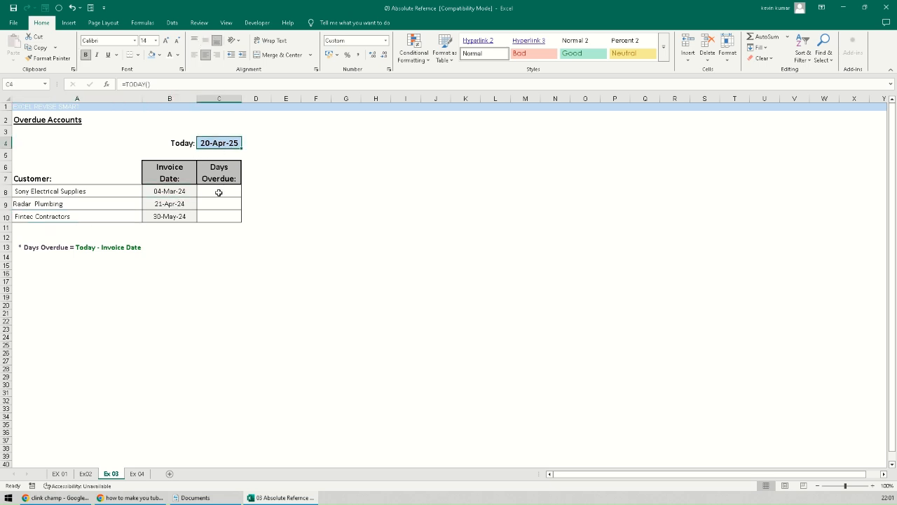
click(172, 190)
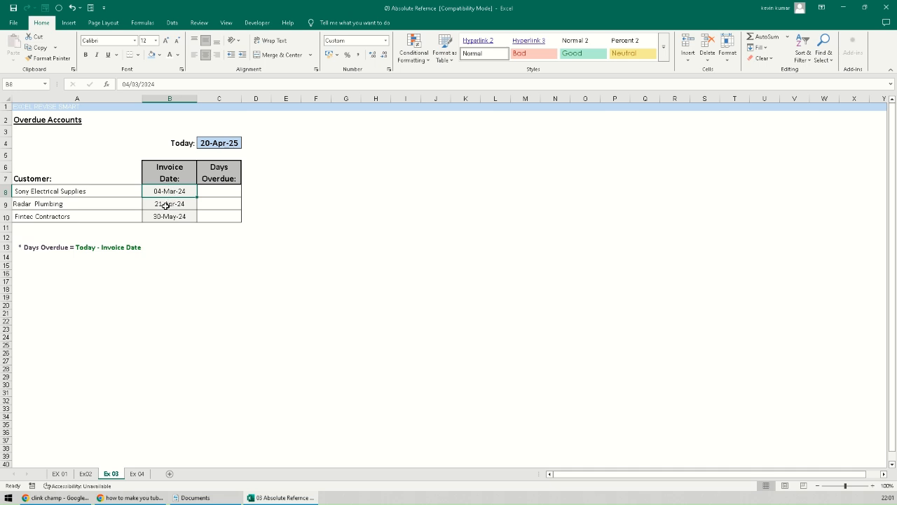
click(166, 204)
click(216, 190)
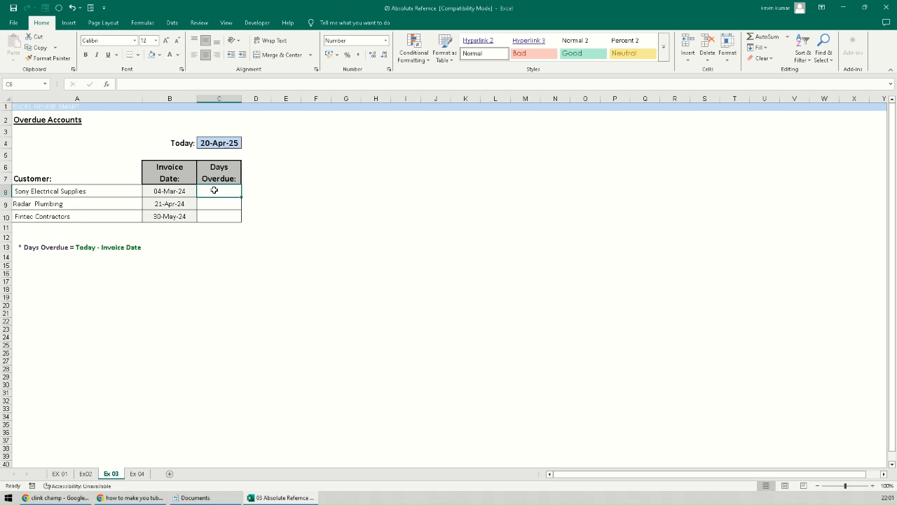
click(34, 249)
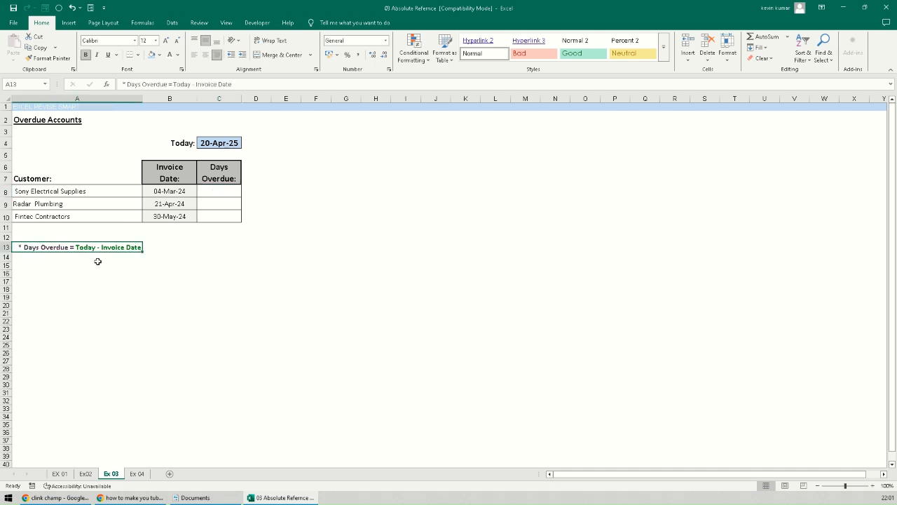
click(215, 191)
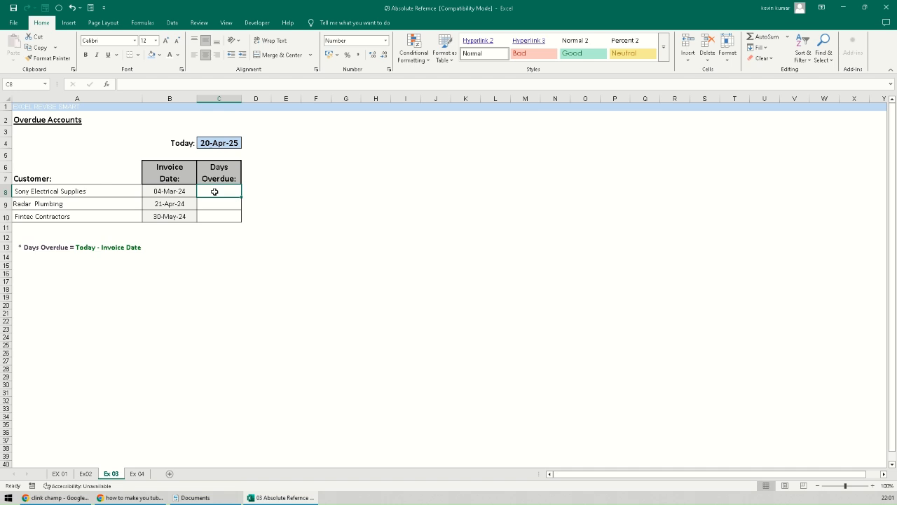
- Enter =C4-B8 in C8, giving 412, and copy it down to C10
text(=)
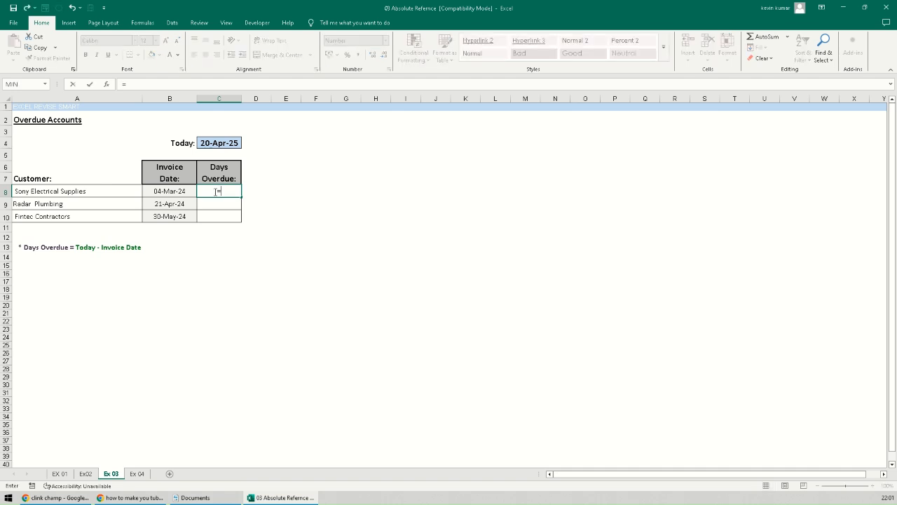
click(215, 143)
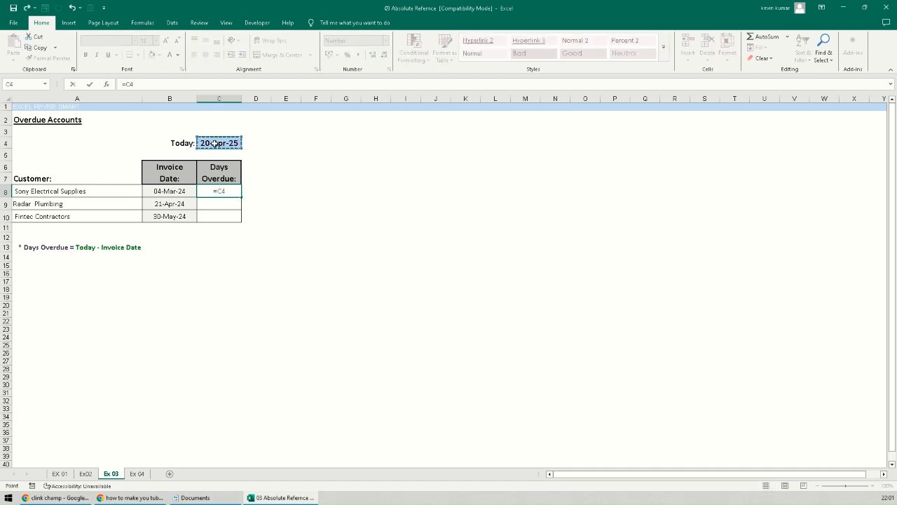
text(-)
click(169, 192)
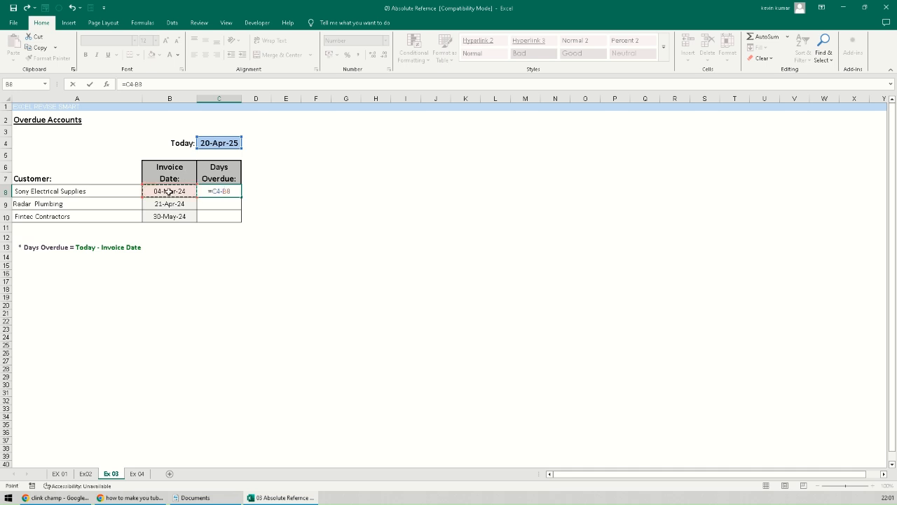
key(Return)
click(222, 190)
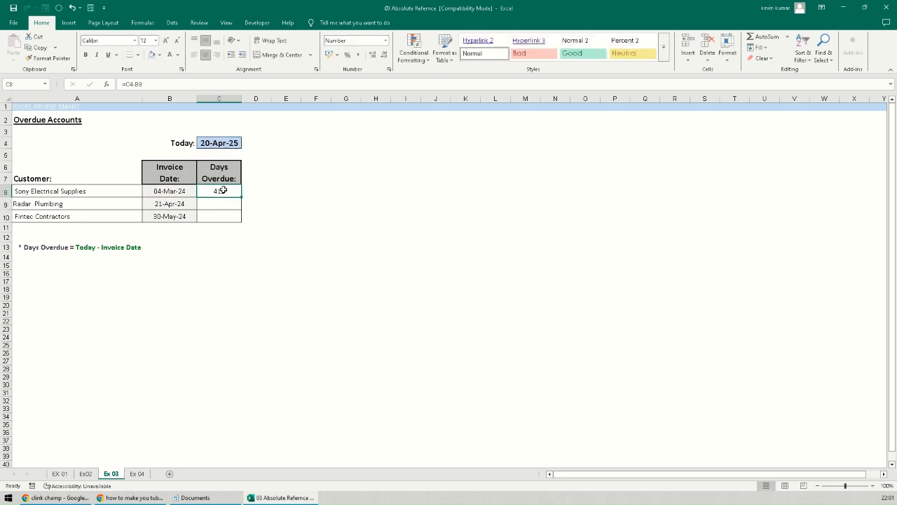
drag(241, 197, 219, 216)
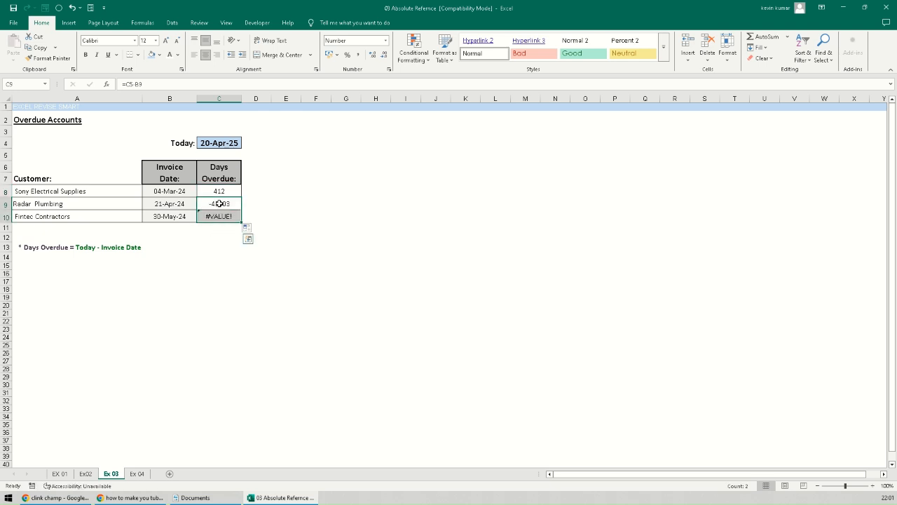
- Inspect C9 and C10, showing -45403 and #VALUE! from the shifted Today reference
double_click(219, 203)
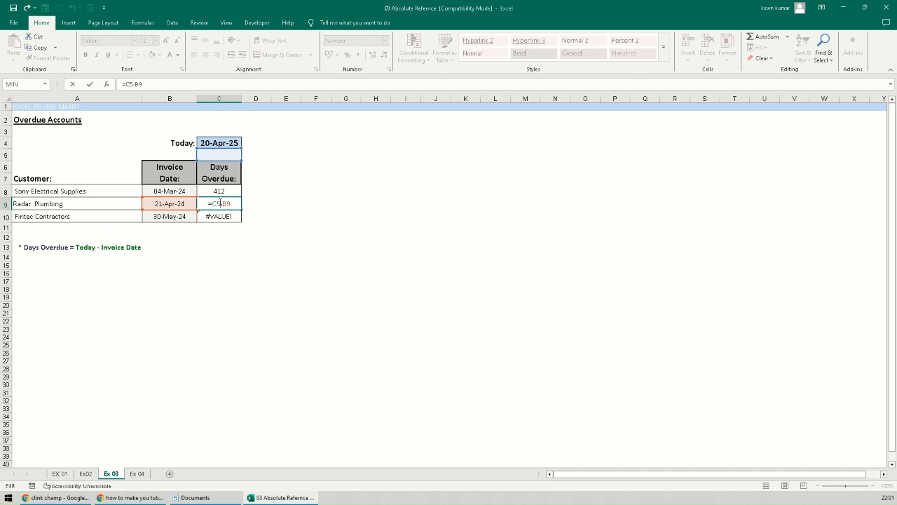
key(Escape)
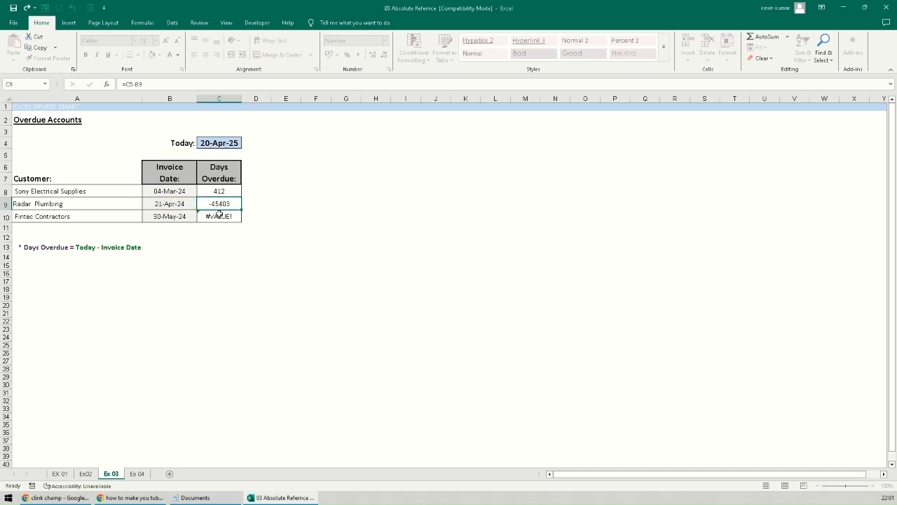
double_click(218, 216)
key(Escape)
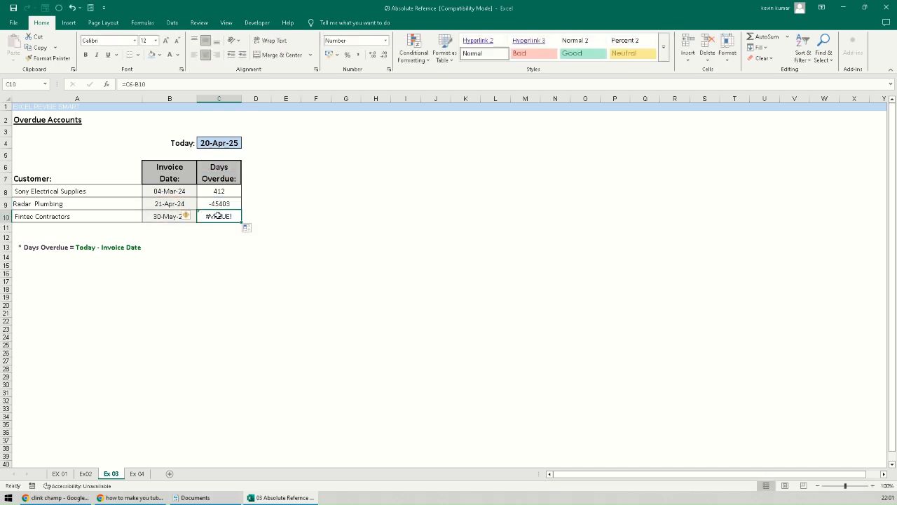
click(217, 190)
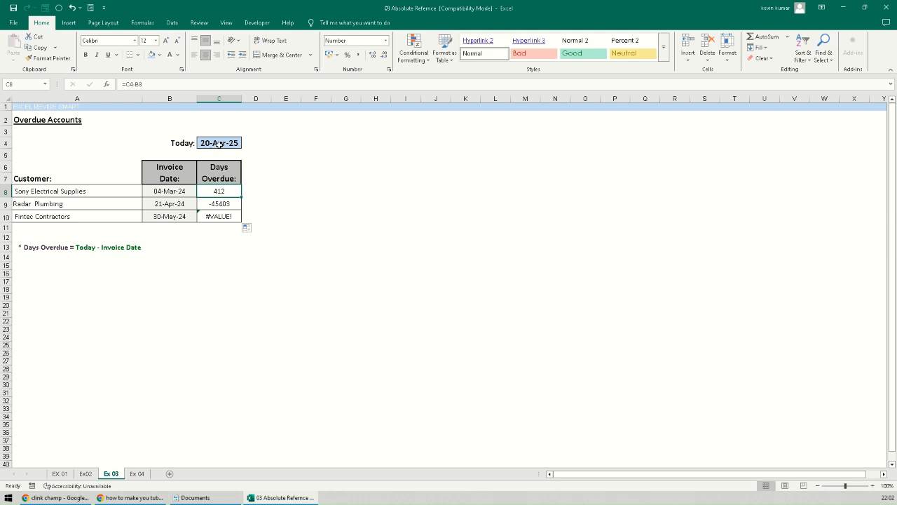
- Change C8 to =$C$4-B8 and copy it down to C10, giving 412, 364 and 325
click(130, 84)
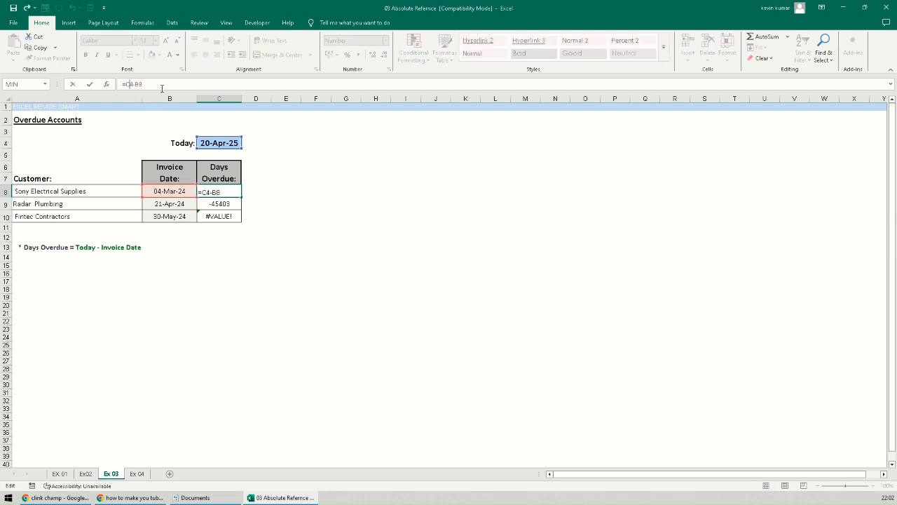
key(F4)
key(Return)
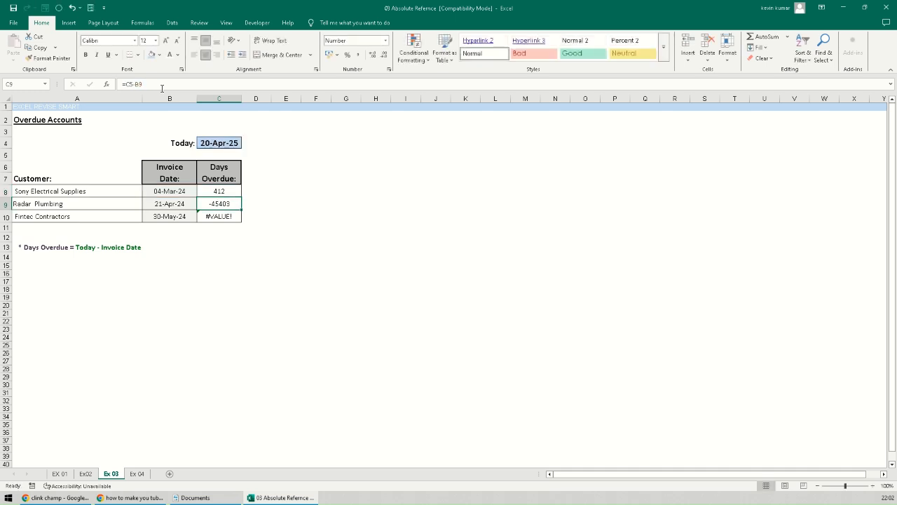
click(232, 189)
drag(241, 197, 243, 223)
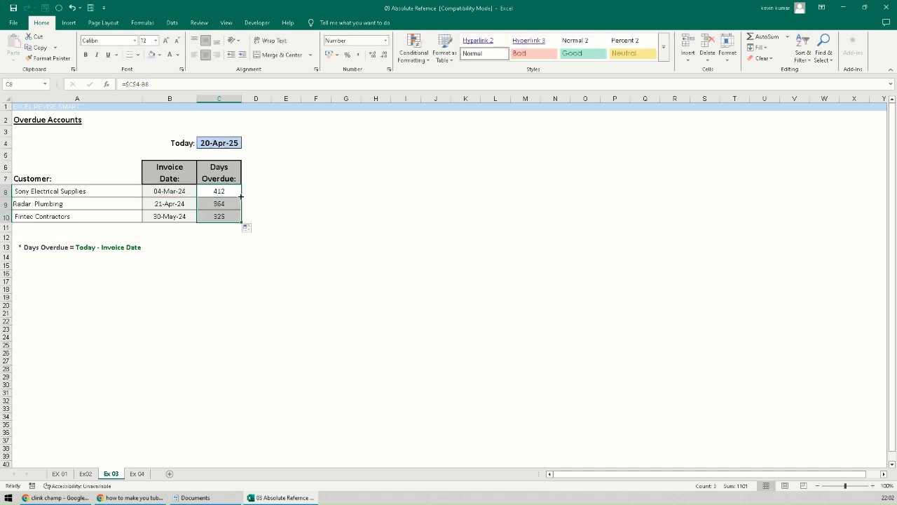
click(208, 238)
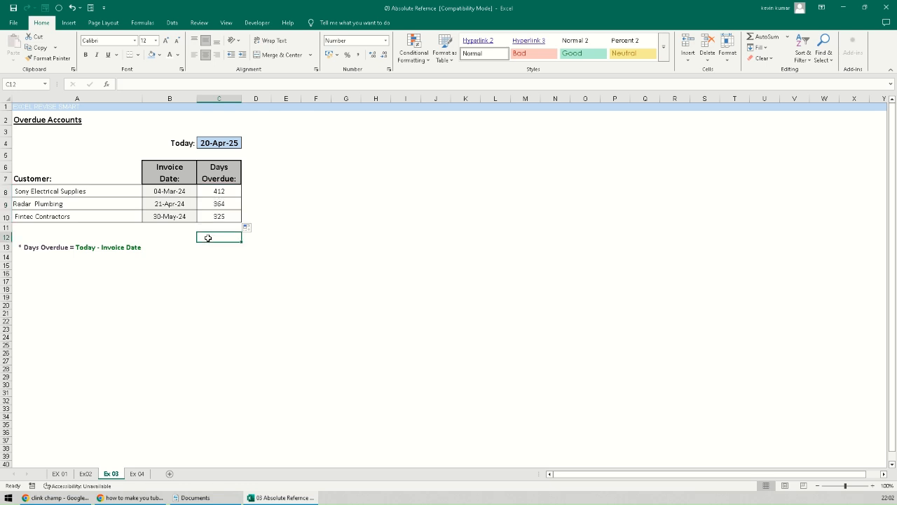
- Check each customer's Days Overdue formula in C8:C10, then go to the Ex 04 sheet
click(42, 190)
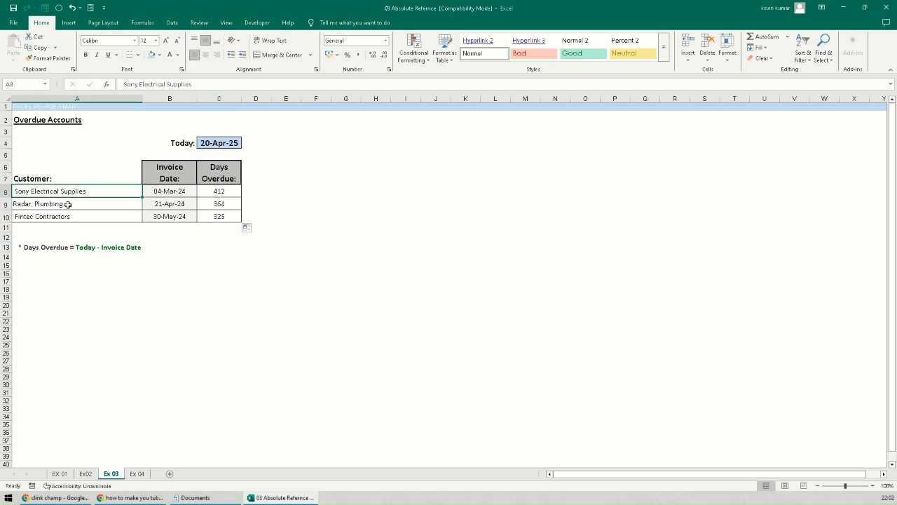
click(209, 193)
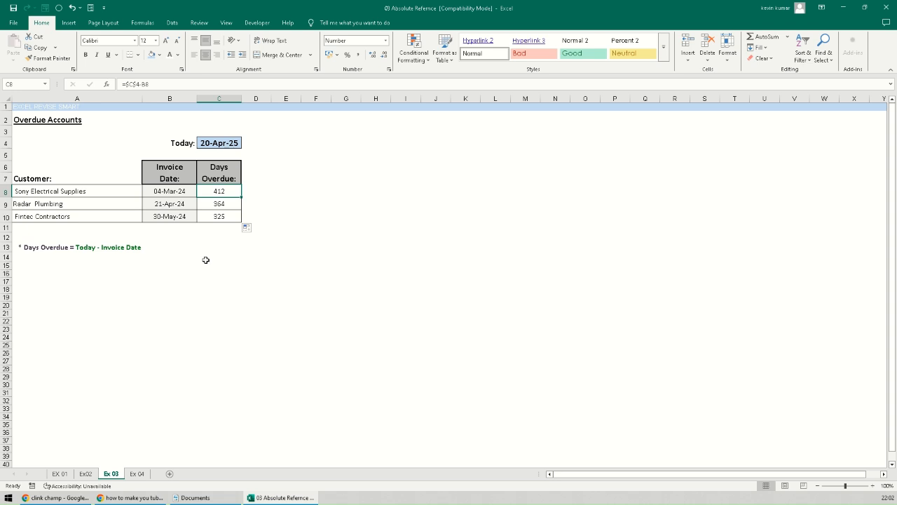
click(45, 205)
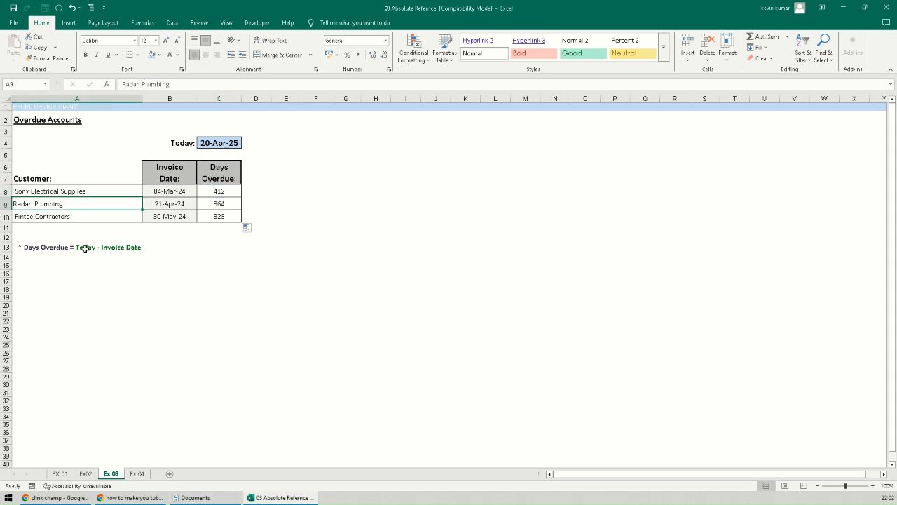
click(216, 208)
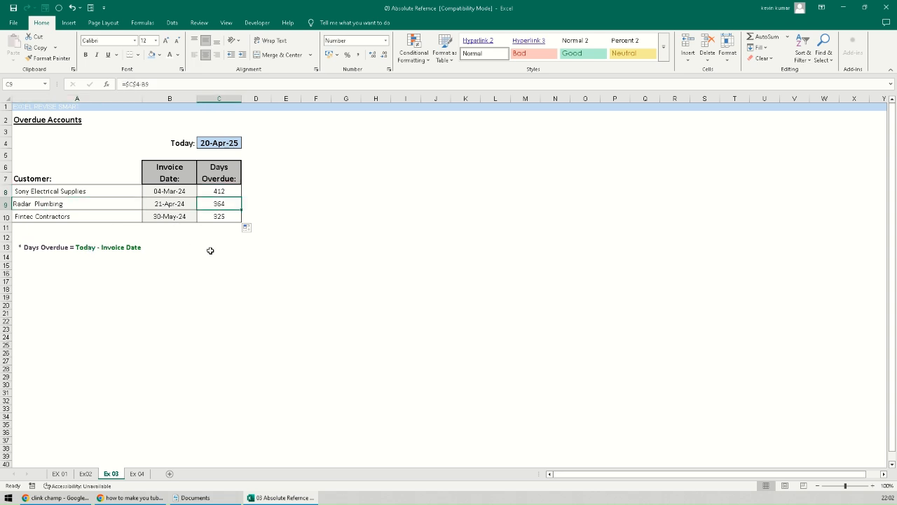
click(50, 219)
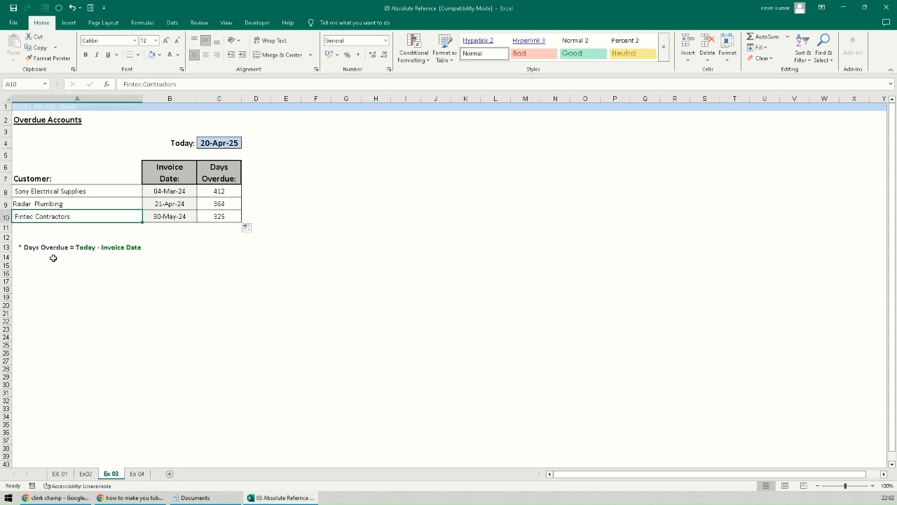
click(219, 219)
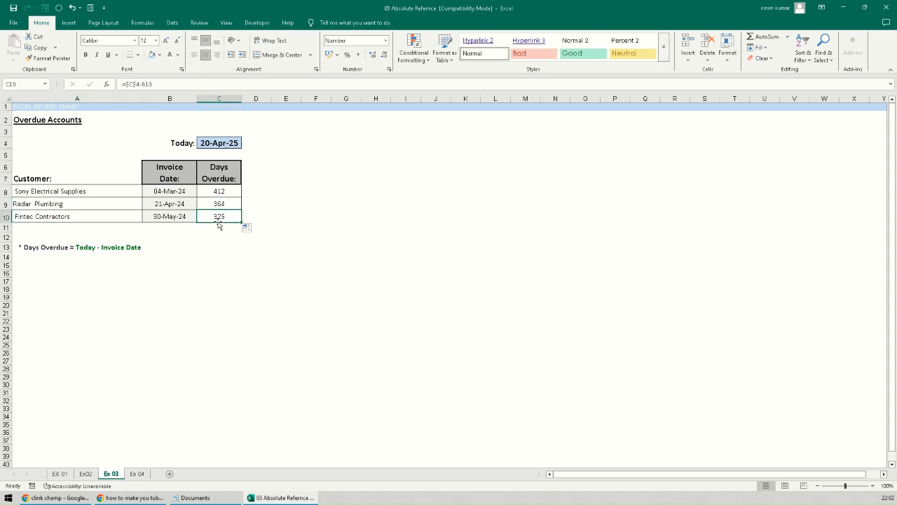
click(144, 474)
- Open the Ex 04 sheet and outline the empty grid C5:I14
click(165, 398)
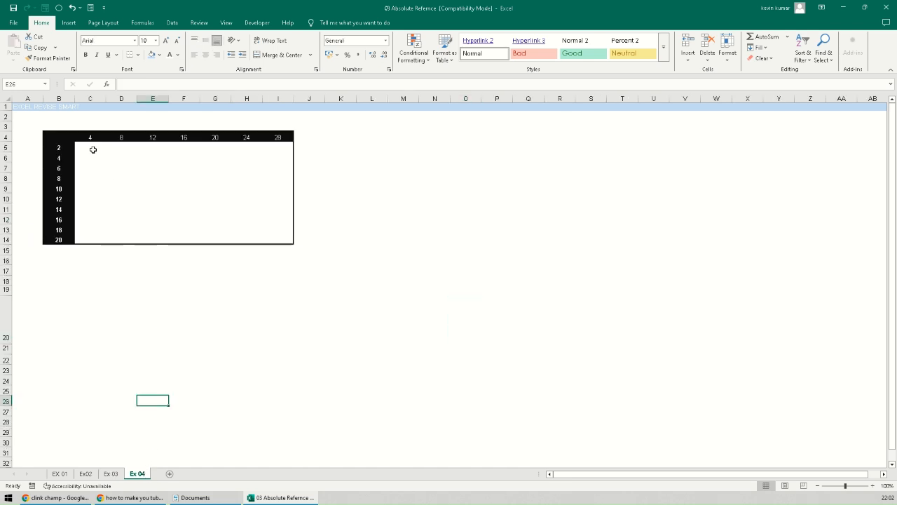
drag(92, 150, 271, 238)
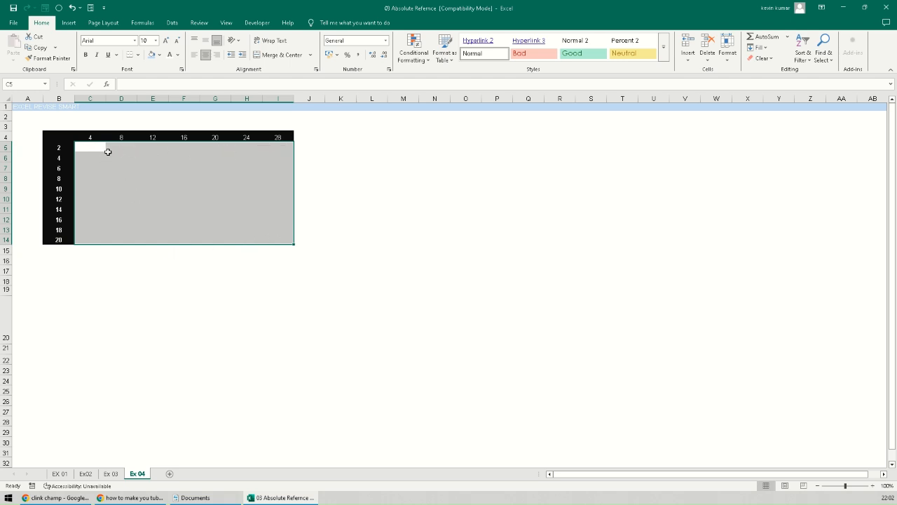
click(102, 263)
click(90, 148)
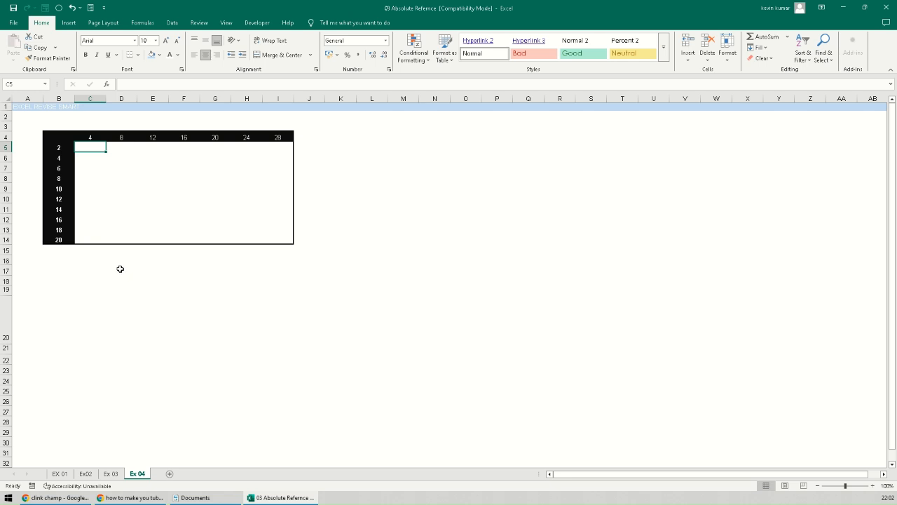
- Compare row multipliers in column B with column multipliers in row 4, then select C5
click(65, 147)
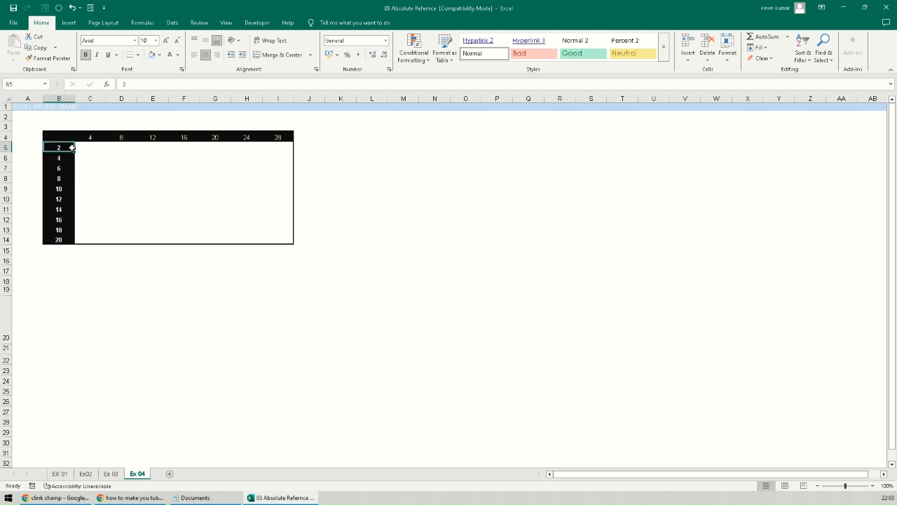
click(84, 148)
click(60, 147)
click(89, 138)
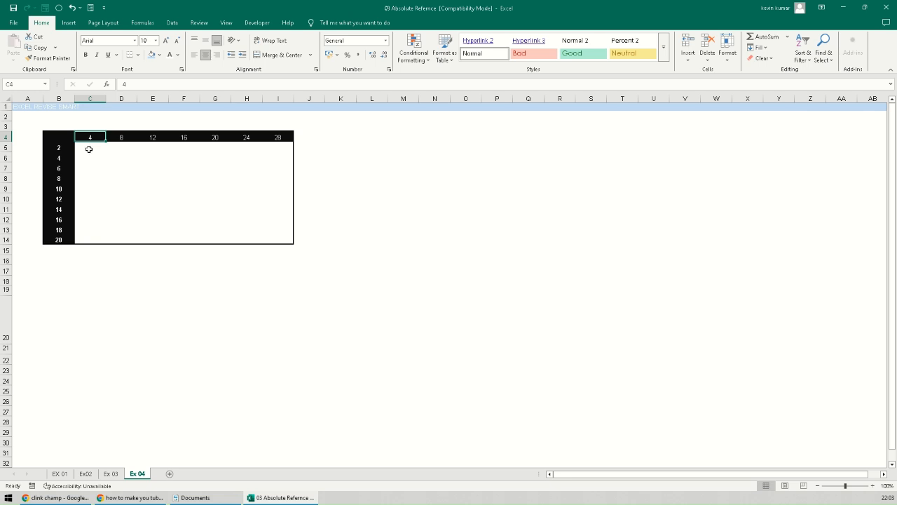
click(90, 148)
click(60, 147)
click(118, 139)
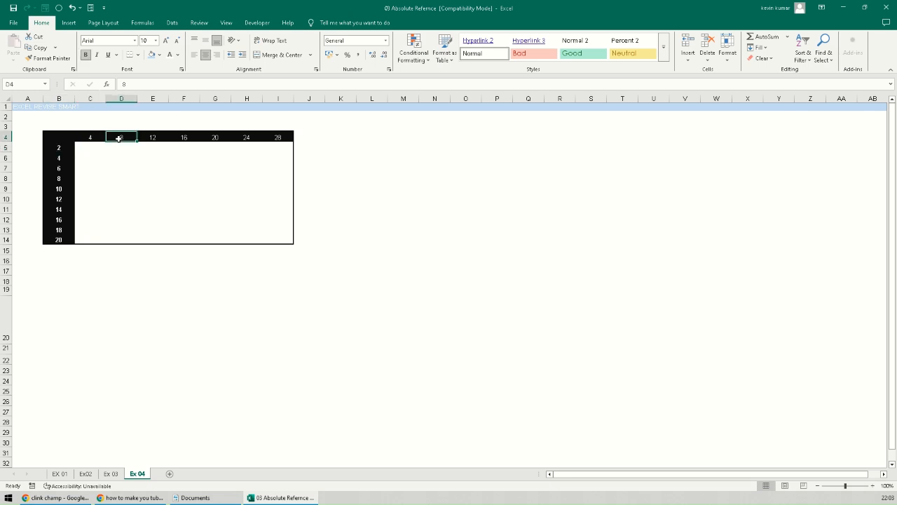
click(120, 148)
click(82, 146)
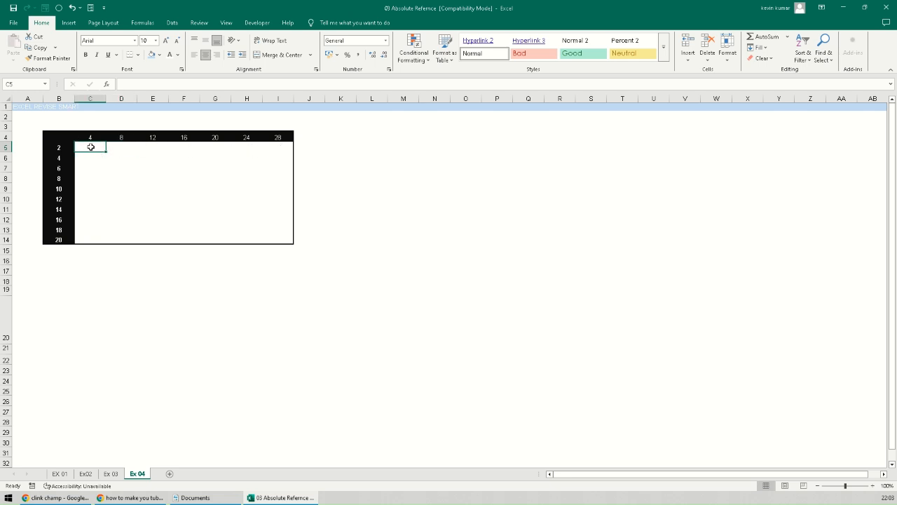
drag(89, 147, 276, 243)
click(176, 277)
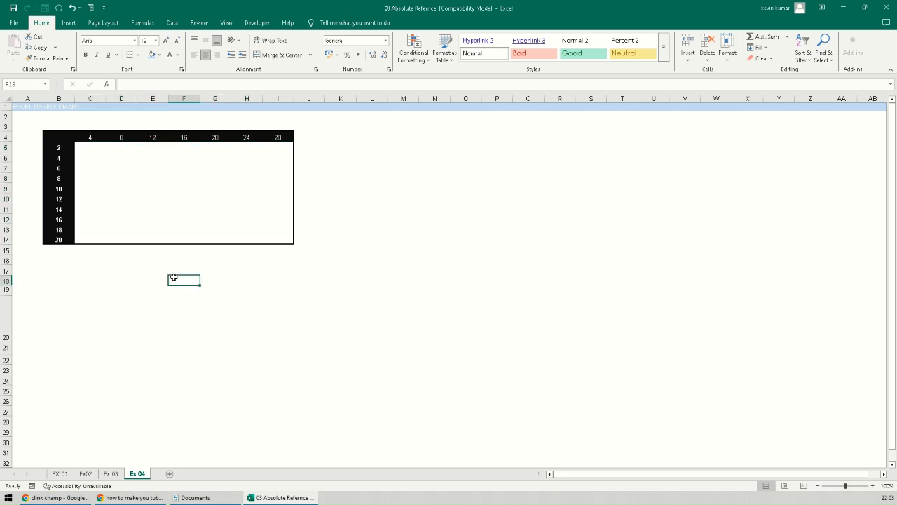
click(82, 146)
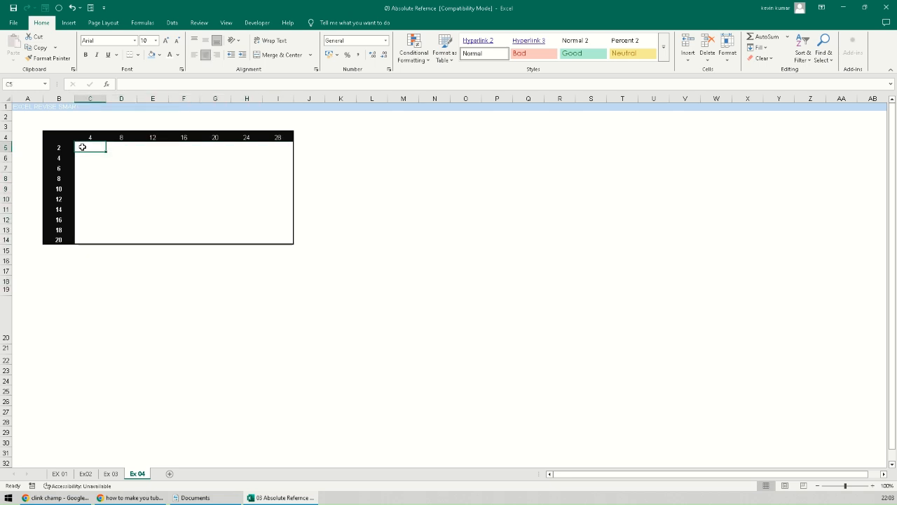
- Enter the relative formula =B5*C4 in C5
text(=)
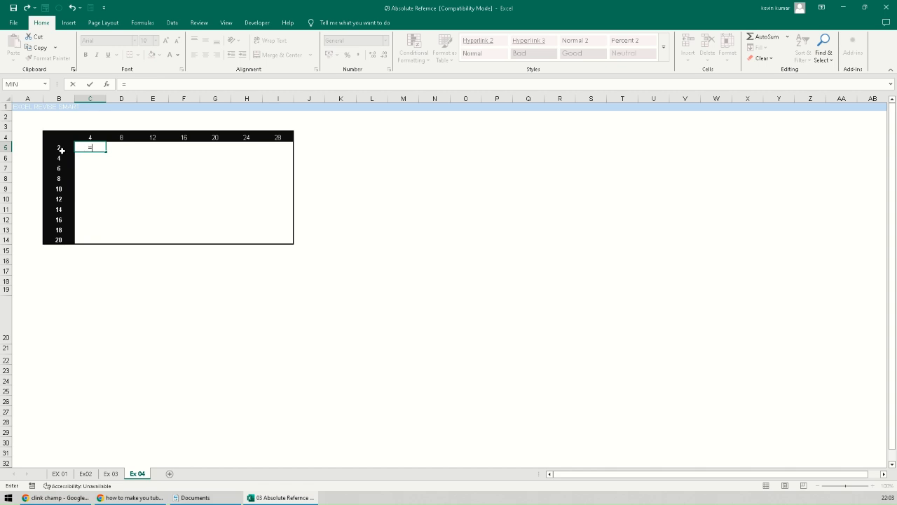
click(60, 146)
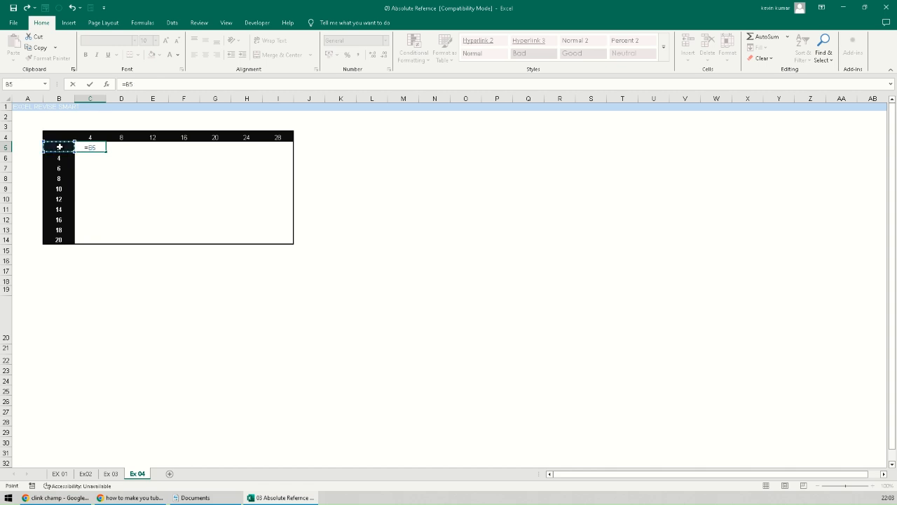
text(*)
click(91, 137)
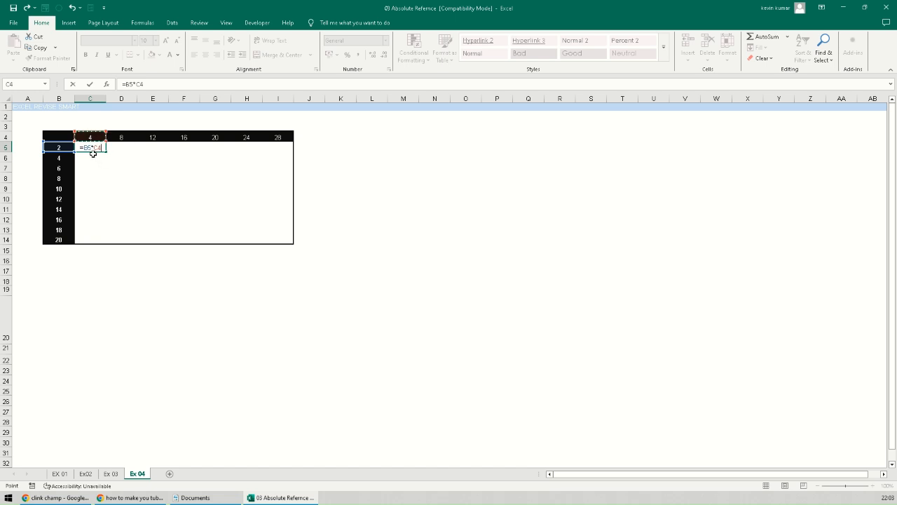
key(ctrl+Return)
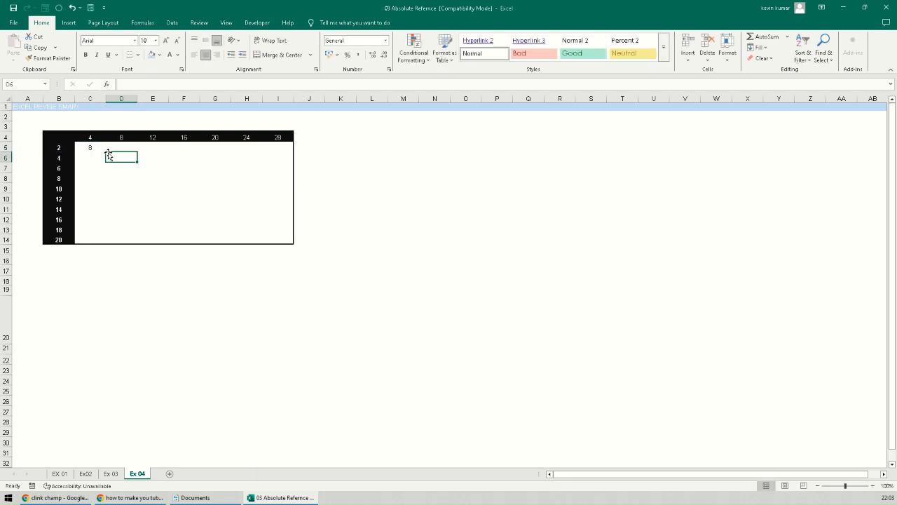
- Fill it across to I5 and down to row 14, widening column I, producing runaway values and #NUM! errors
drag(107, 152, 281, 151)
drag(293, 99, 303, 99)
drag(305, 151, 295, 242)
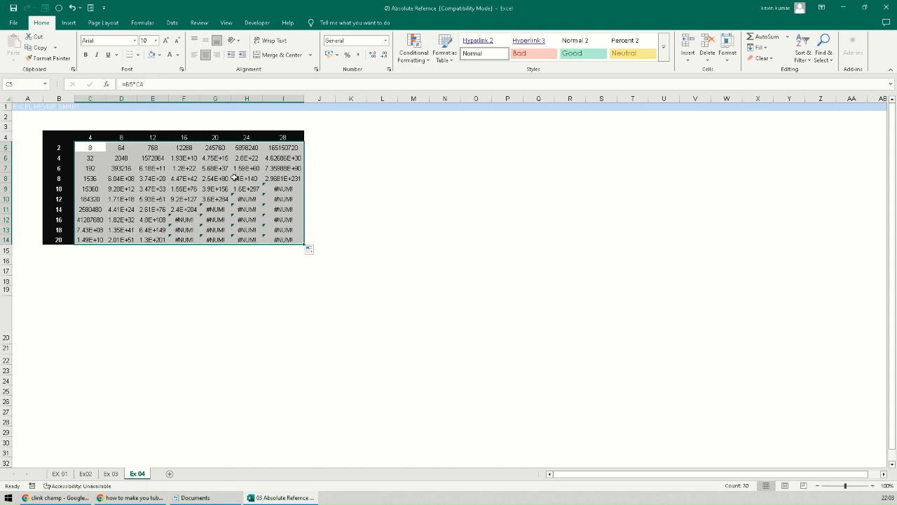
click(92, 148)
drag(99, 148, 290, 245)
key(Delete)
click(162, 317)
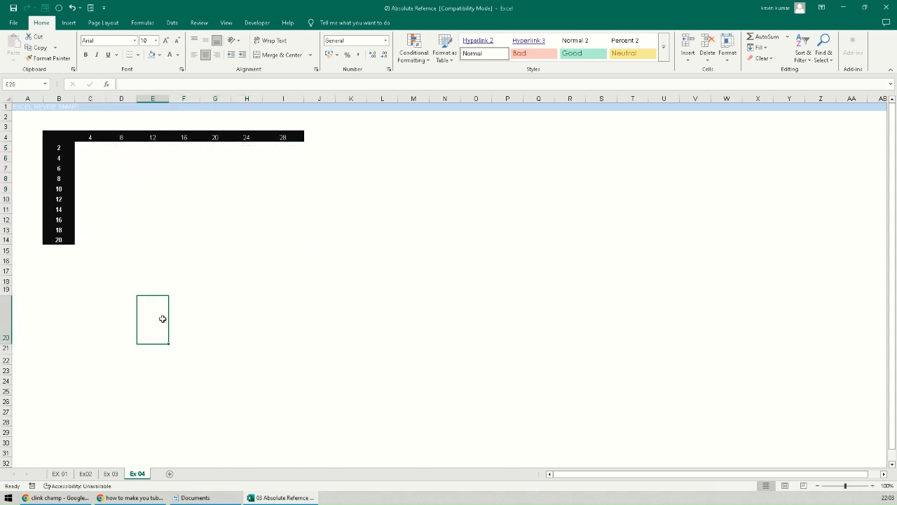
click(96, 150)
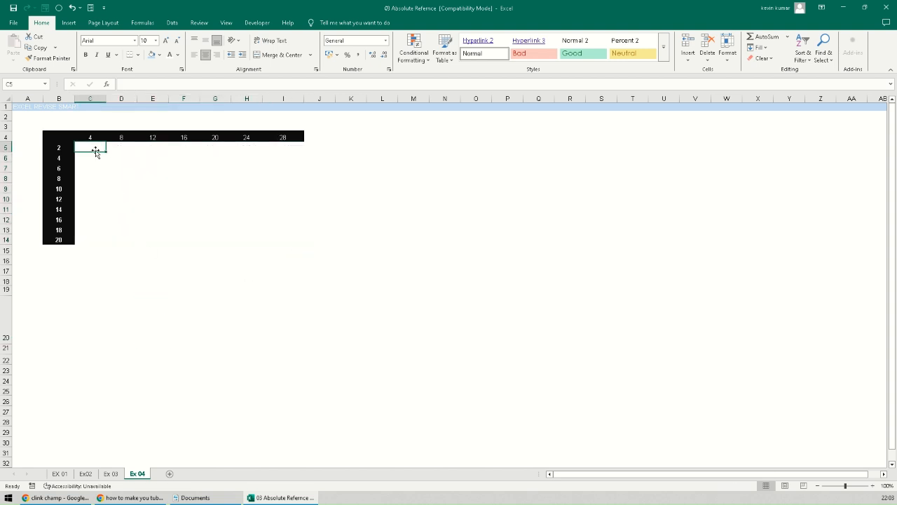
click(59, 98)
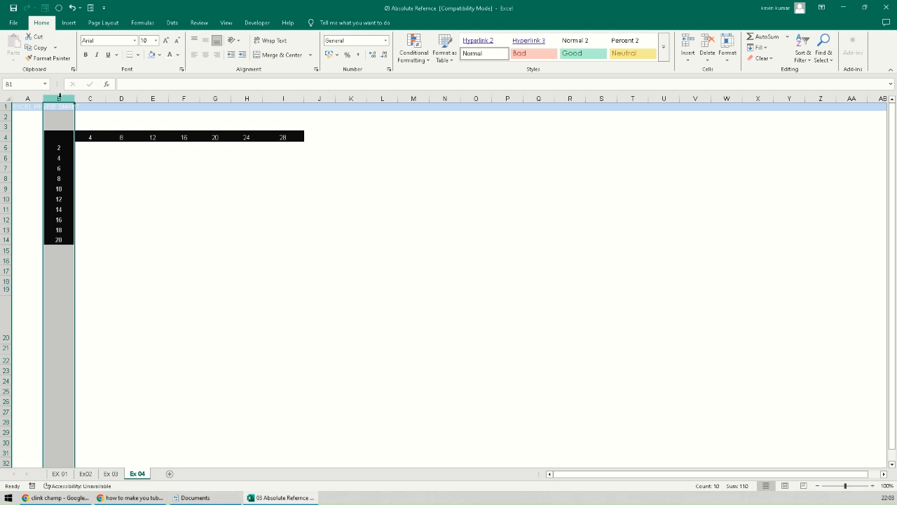
click(6, 137)
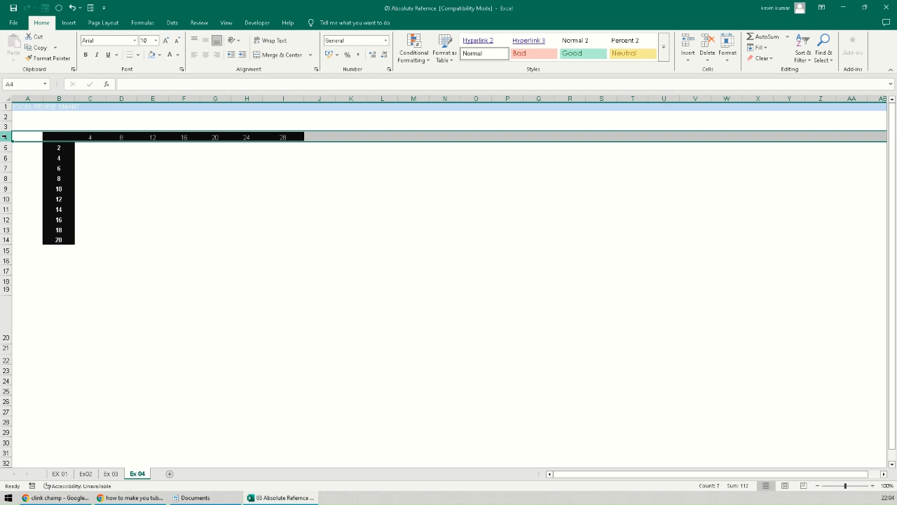
click(59, 98)
click(6, 137)
click(78, 148)
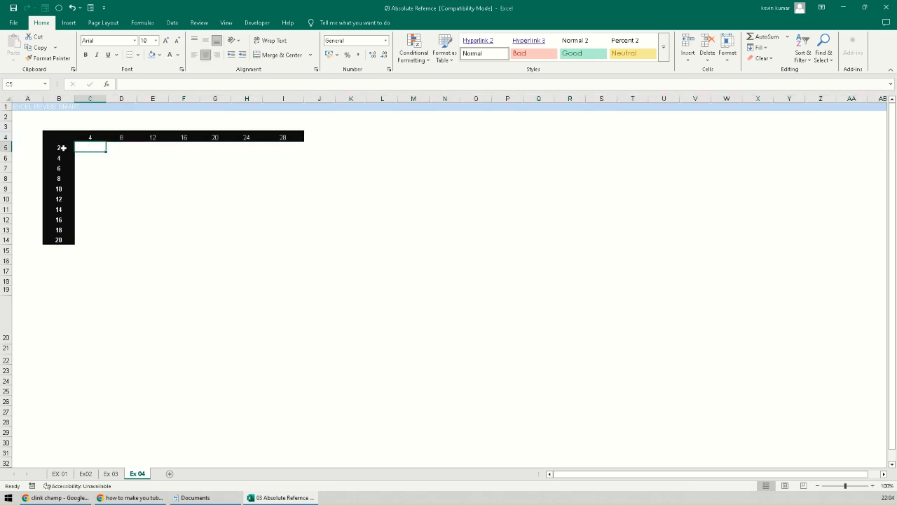
click(61, 148)
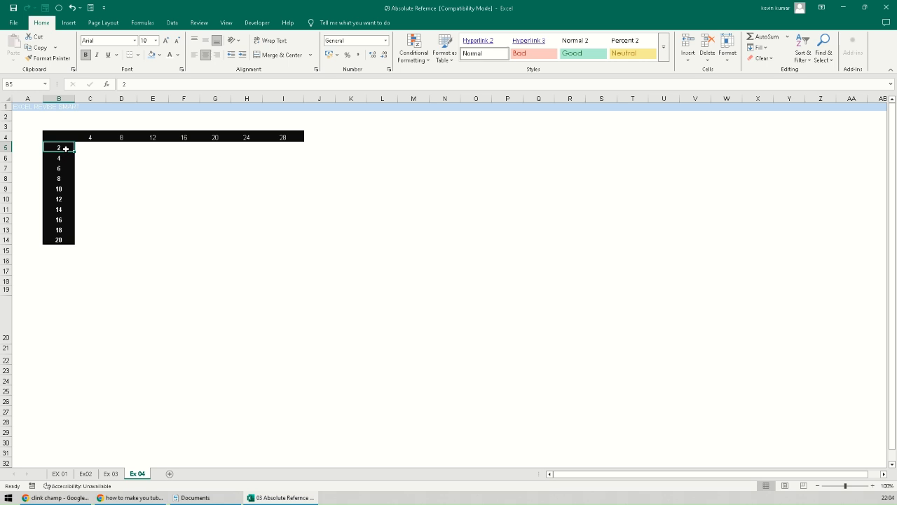
click(90, 147)
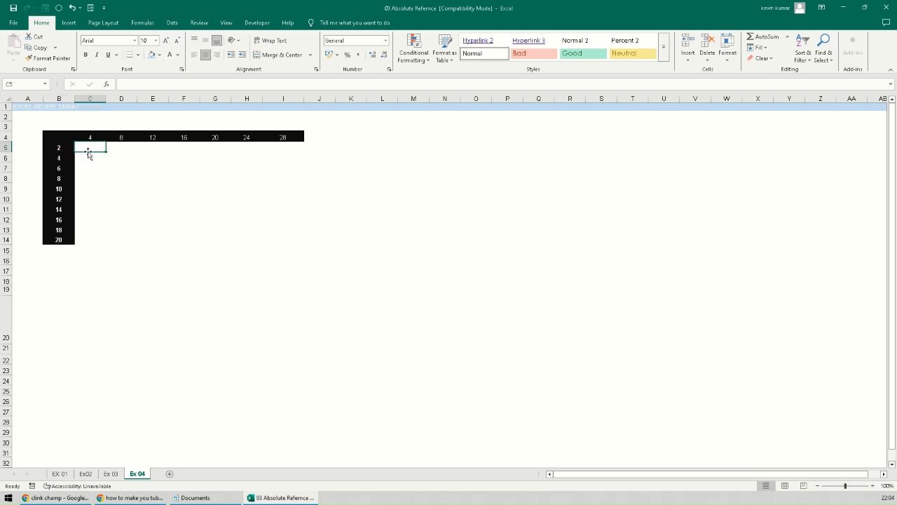
click(64, 149)
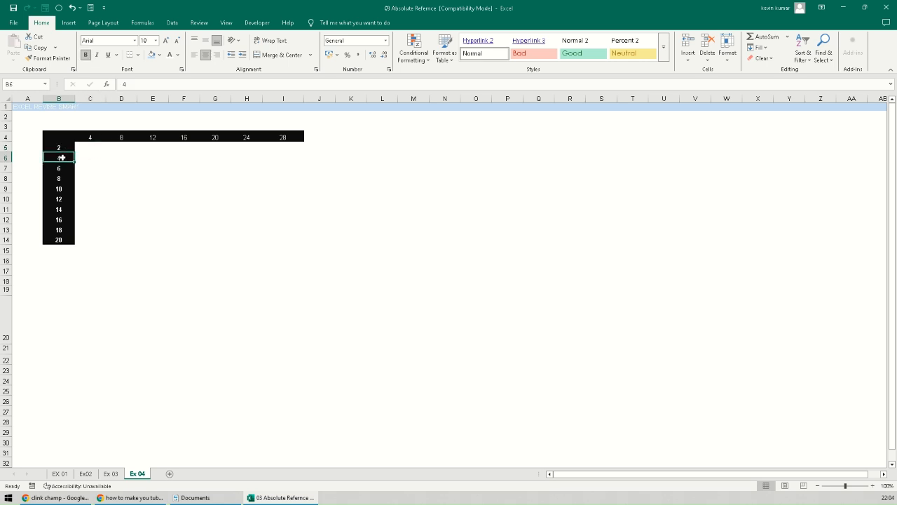
click(62, 99)
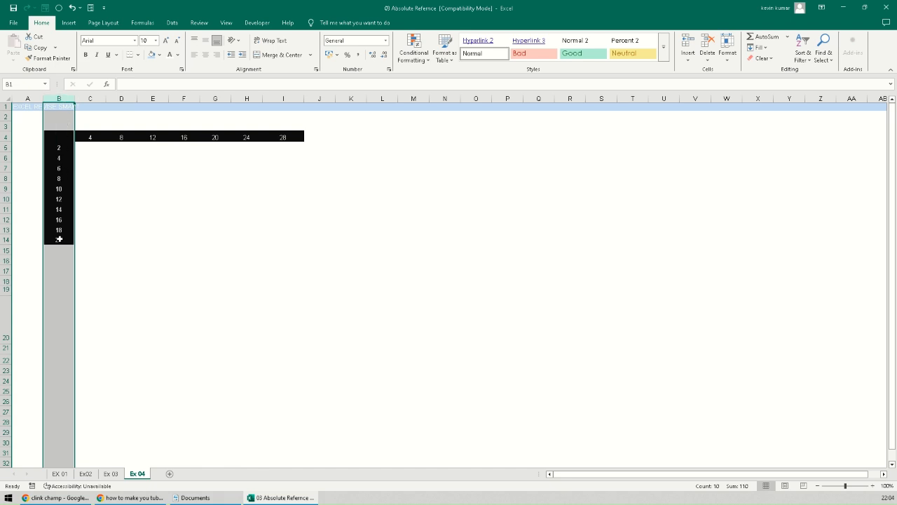
click(61, 147)
click(62, 158)
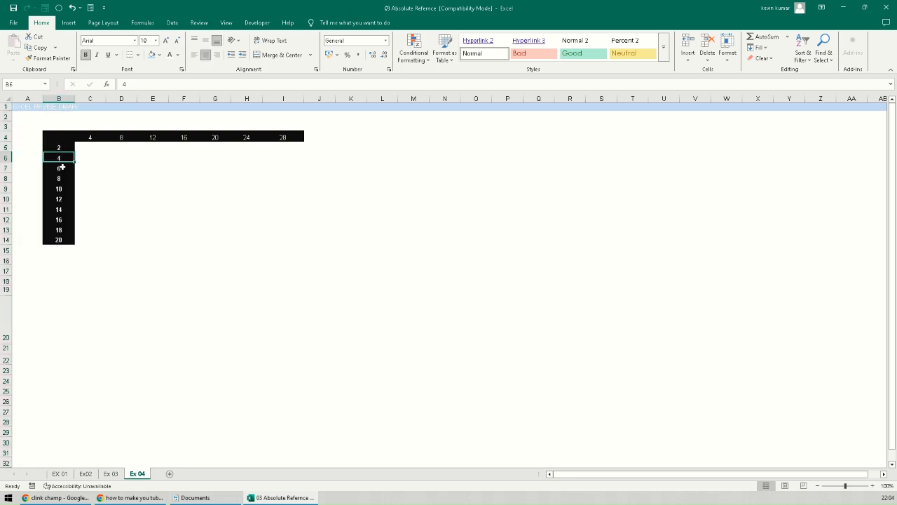
click(62, 167)
click(62, 178)
click(62, 187)
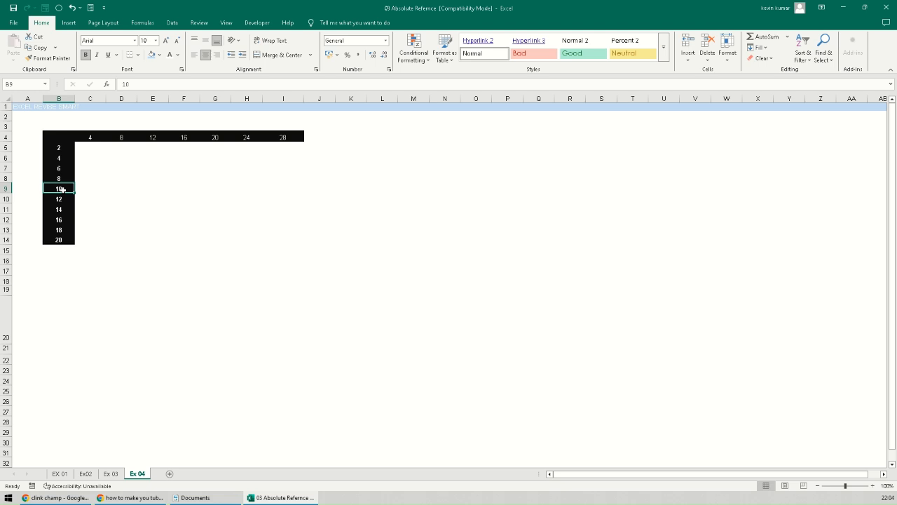
click(64, 100)
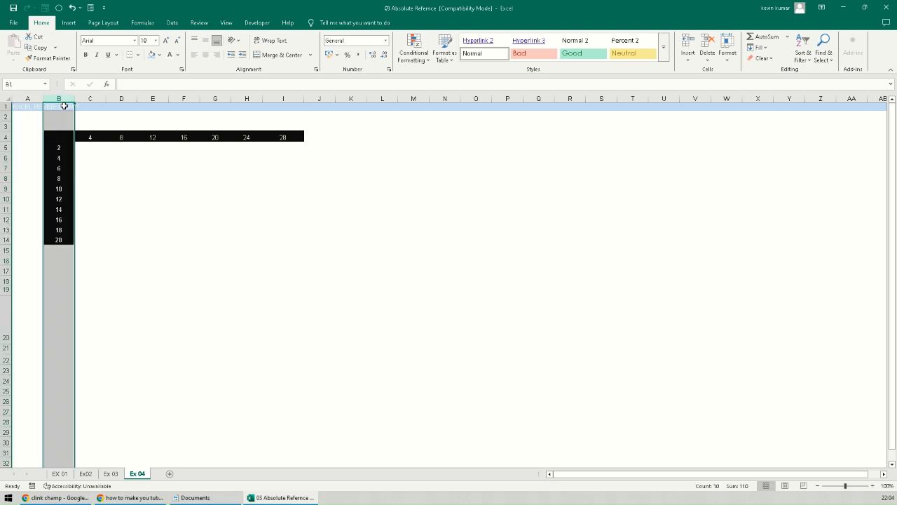
click(61, 147)
click(60, 157)
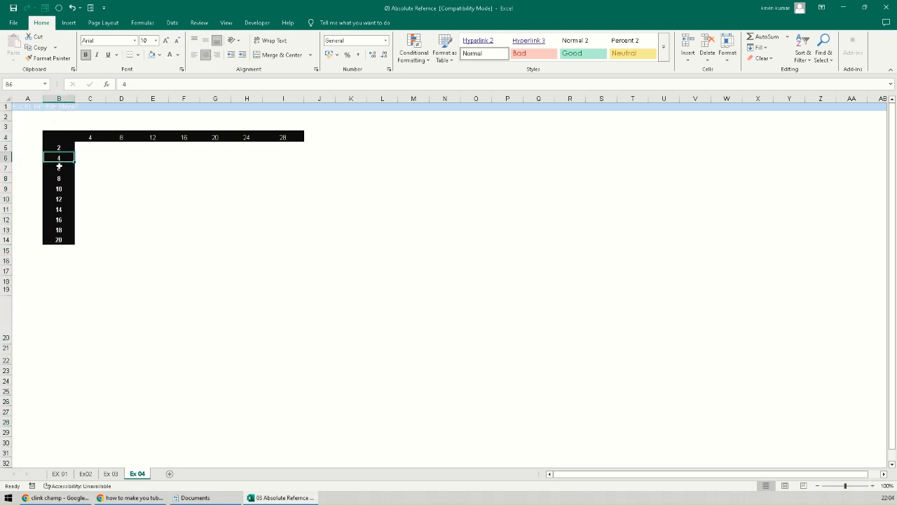
click(60, 167)
click(60, 179)
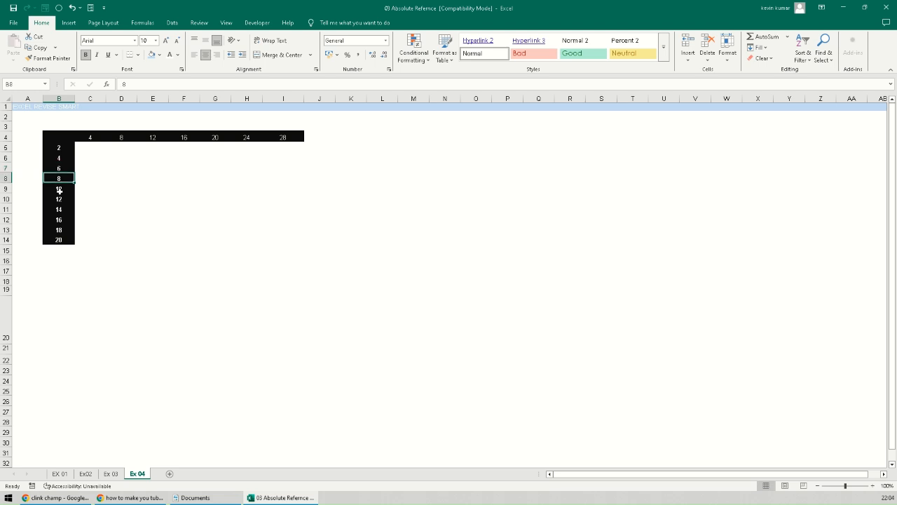
click(60, 190)
click(4, 137)
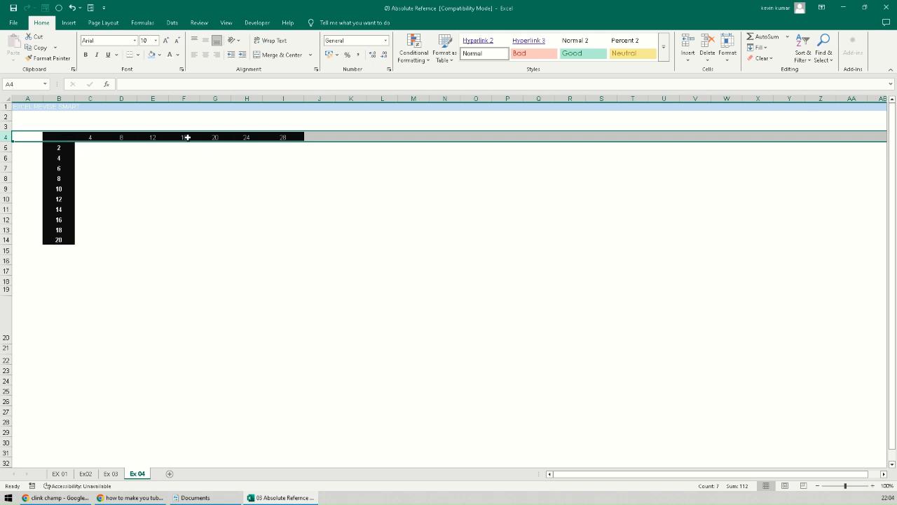
click(88, 98)
click(123, 98)
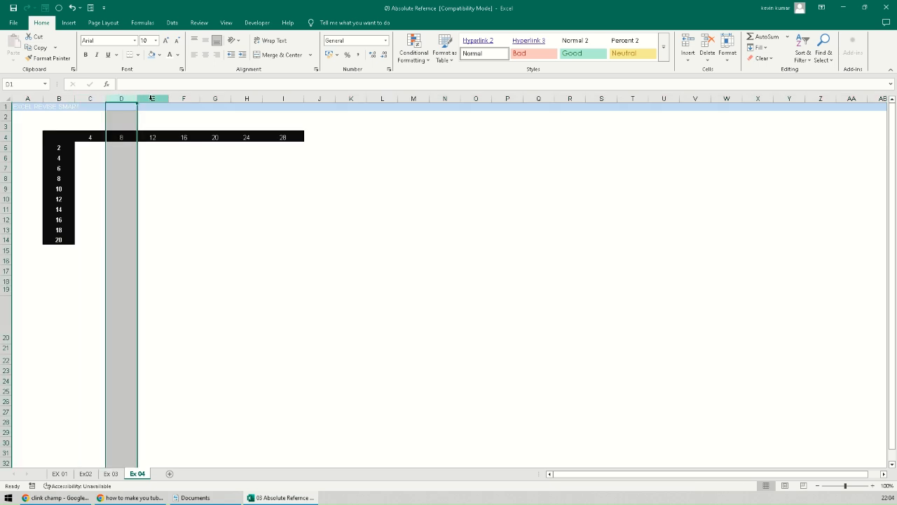
click(151, 99)
click(184, 98)
click(216, 98)
click(247, 98)
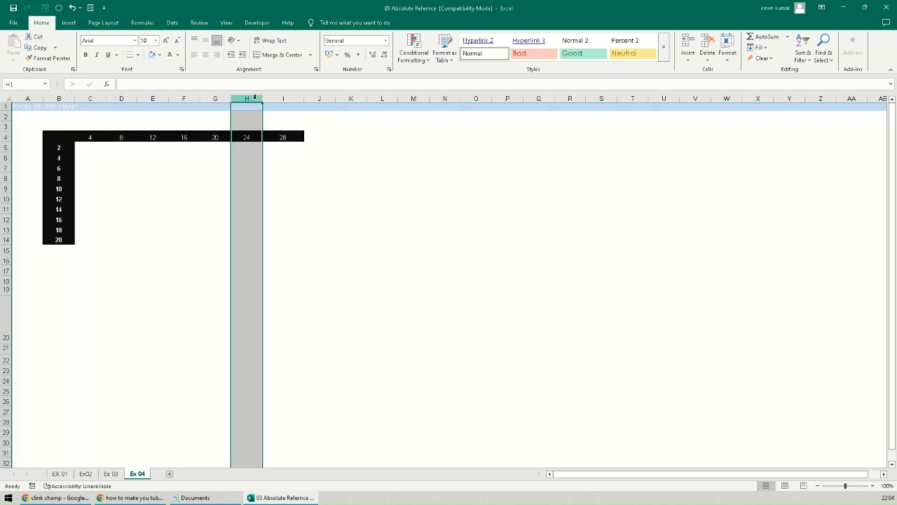
click(283, 98)
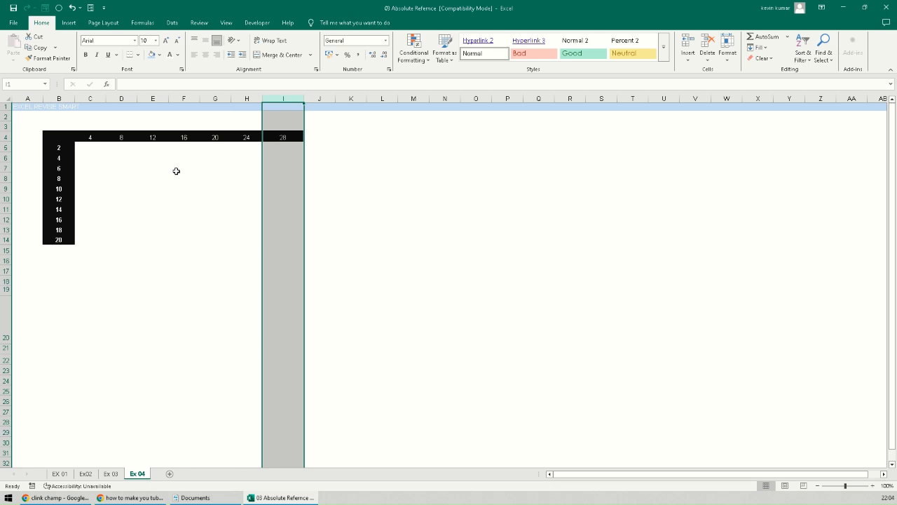
click(90, 149)
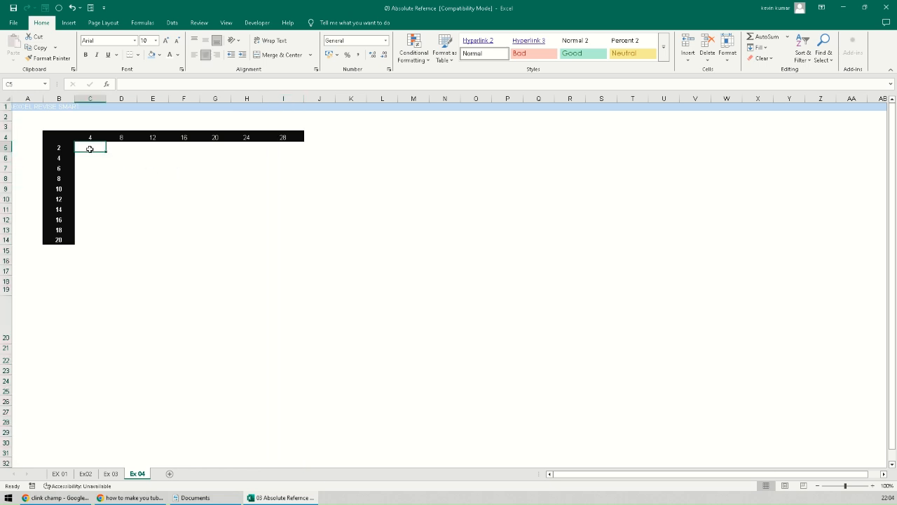
- Enter the mixed-reference formula =$B5*C$4 in C5 so it shows 8
text(=)
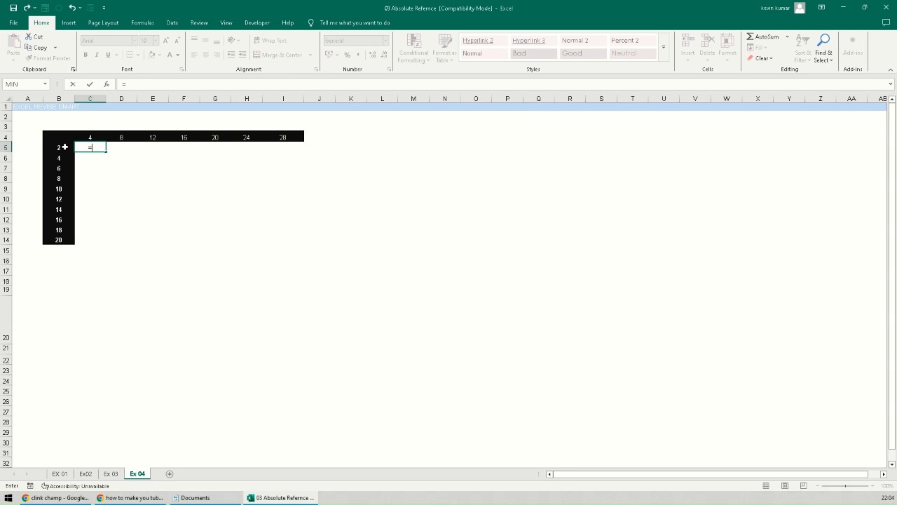
click(65, 147)
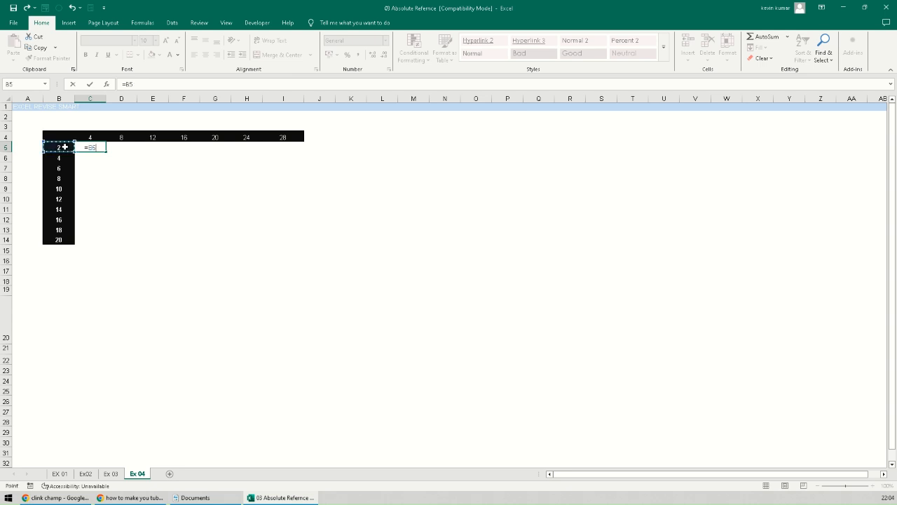
key(F4)
key(F4)
key(F4)
text(*)
click(91, 136)
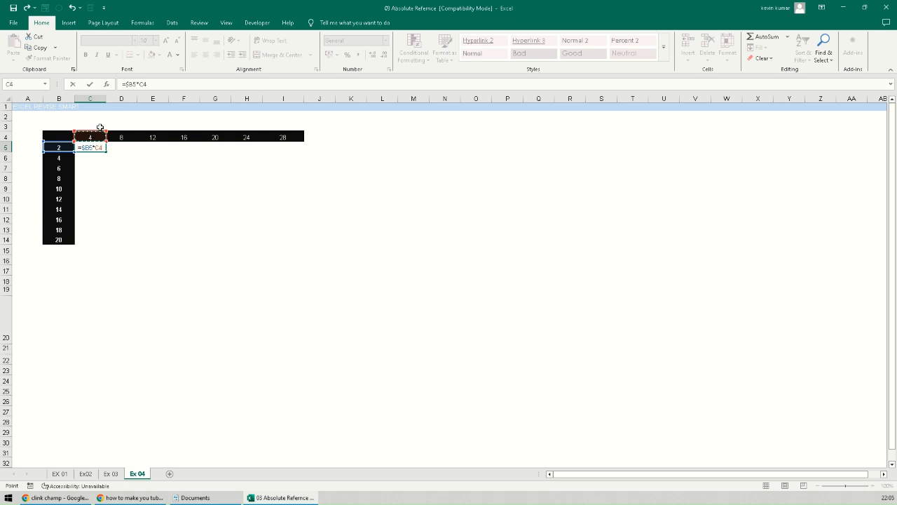
click(154, 84)
key(F4)
key(F4)
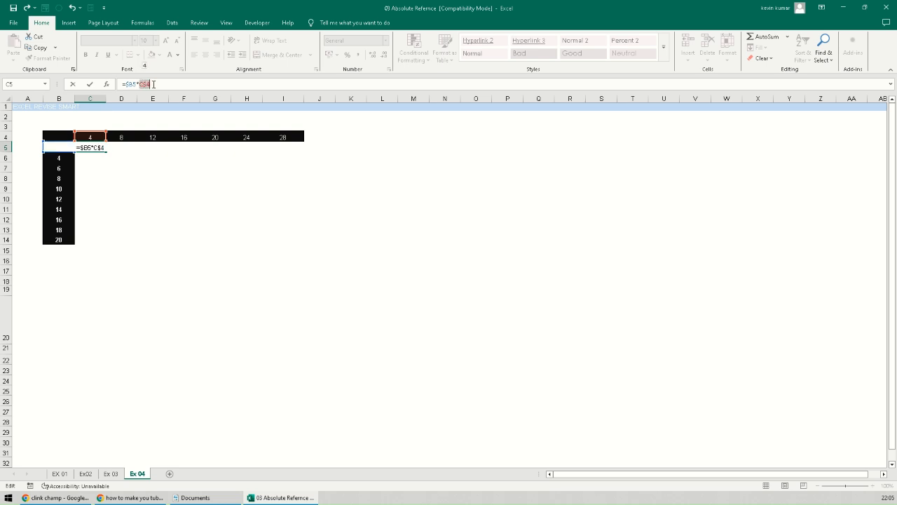
key(ctrl+Return)
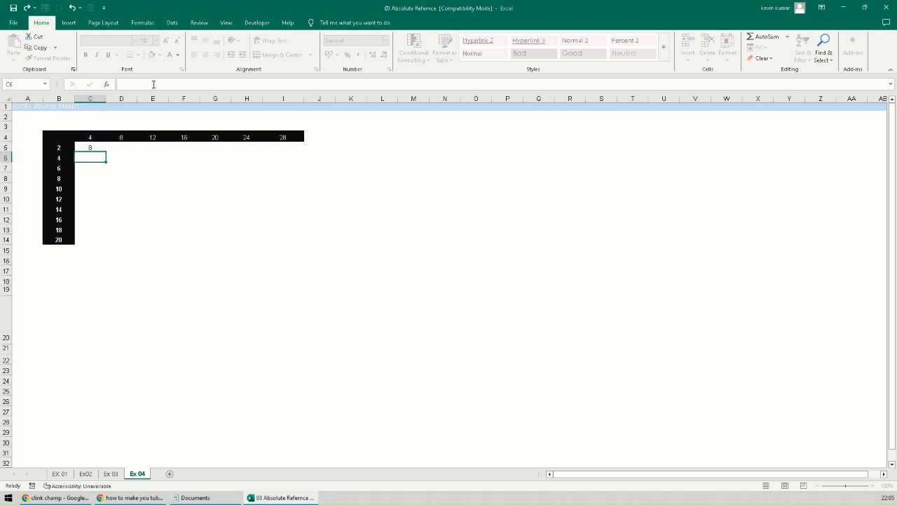
- Fill the =$B5*C$4 formula across C5:I14, then delete everything in C5:I14
drag(105, 151, 287, 242)
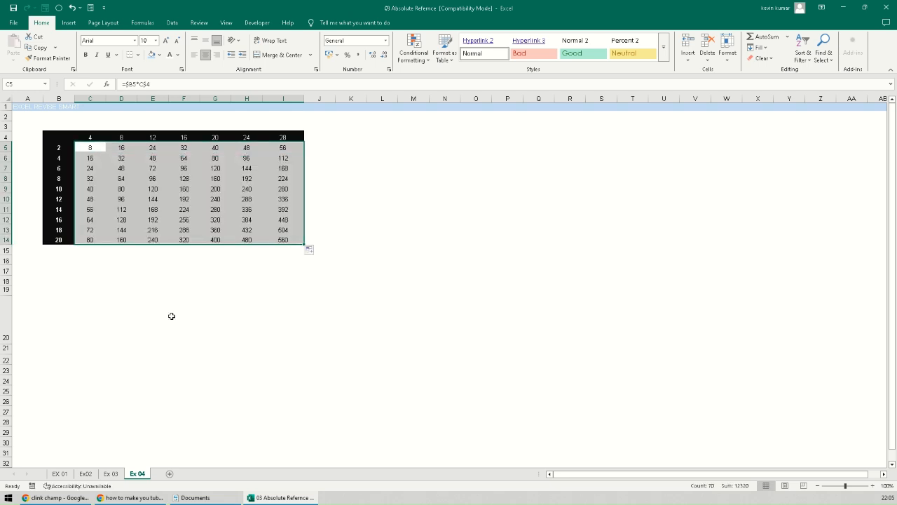
click(211, 303)
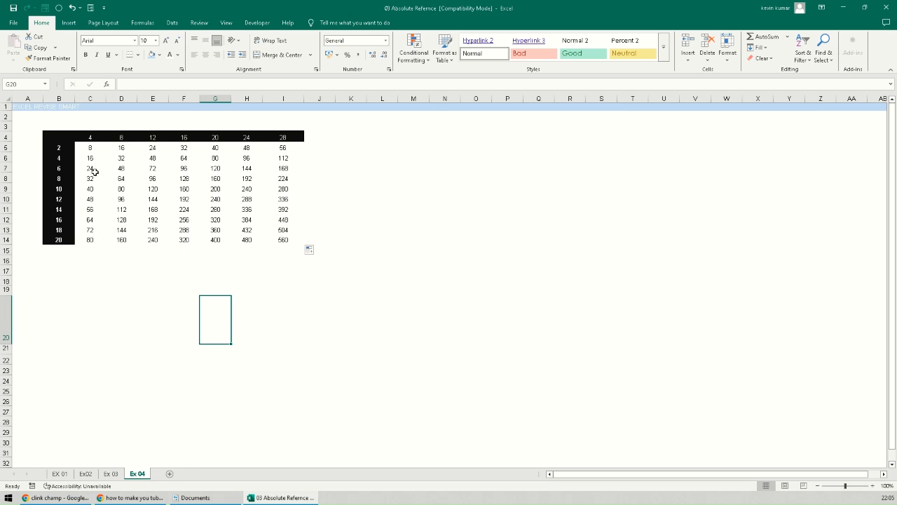
drag(90, 148, 282, 240)
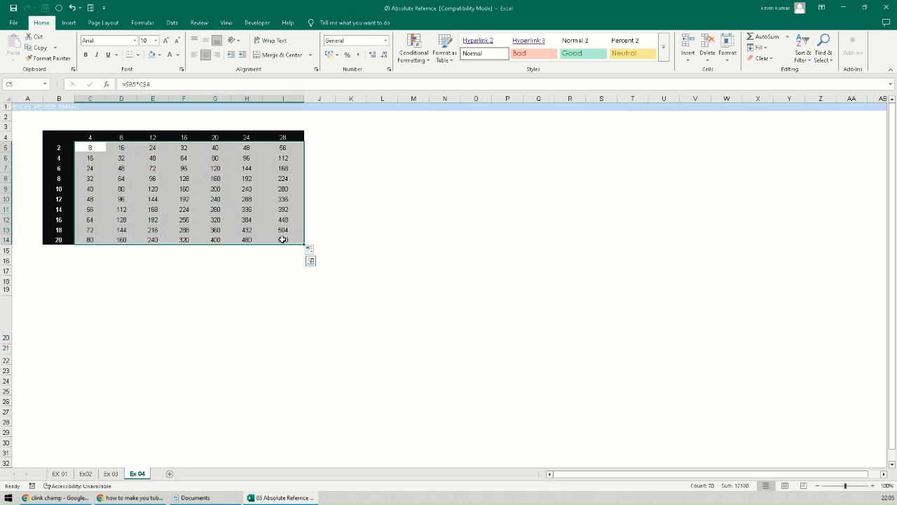
key(Delete)
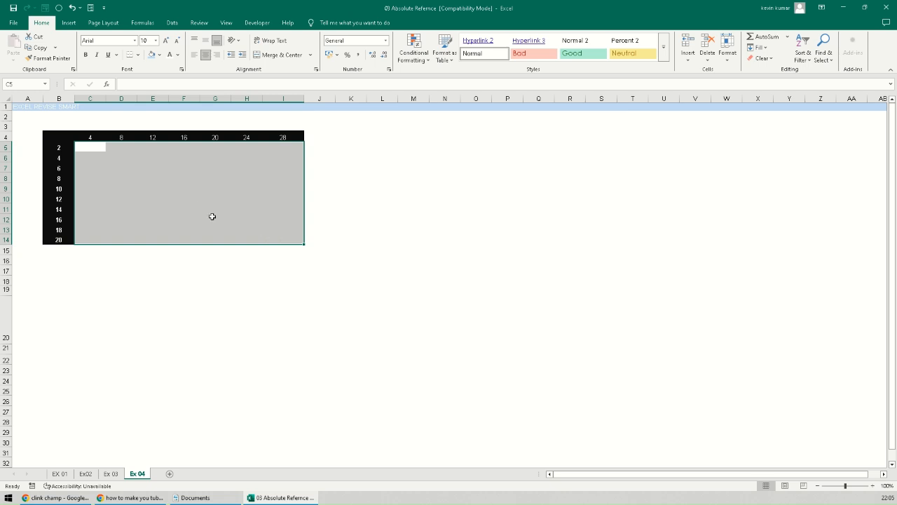
- Fill all of C5:I14 at once with =$B5*C$4, giving products 8 to 560
click(102, 269)
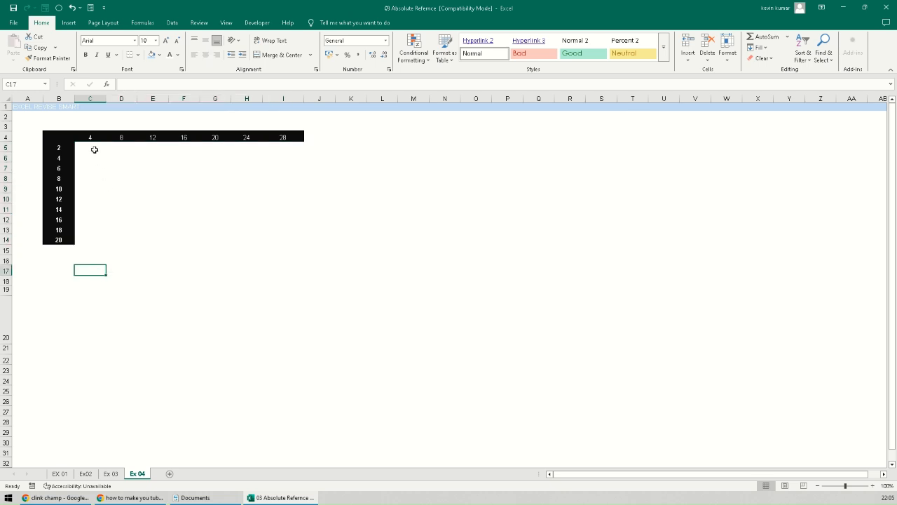
drag(92, 148, 285, 244)
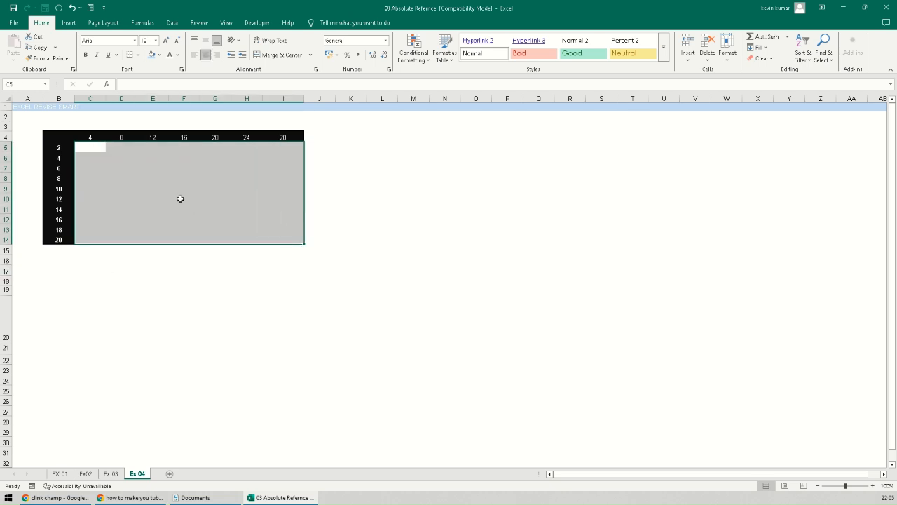
text(=)
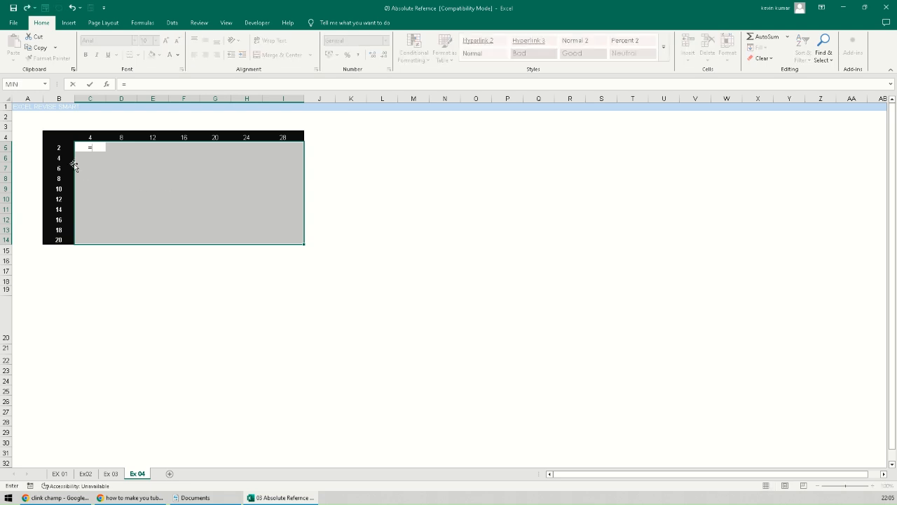
click(62, 147)
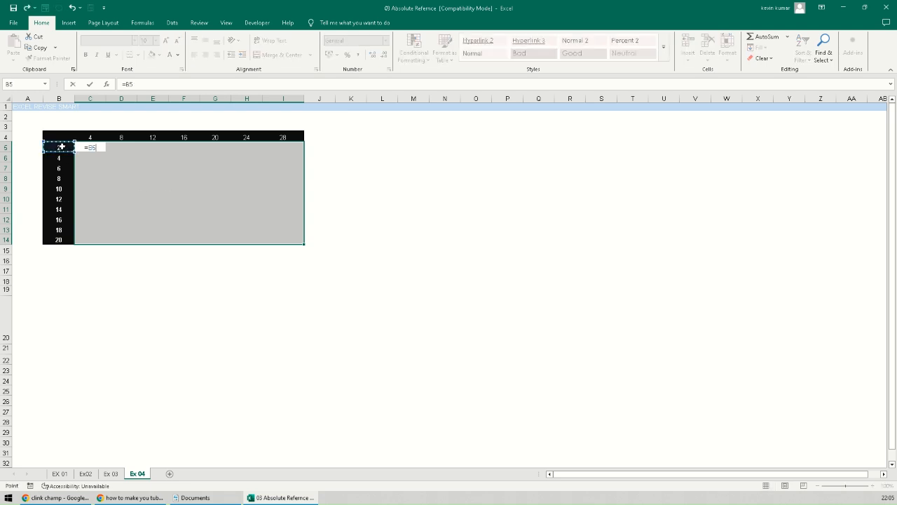
key(F4)
key(F4)
key(F4)
text(*)
click(93, 138)
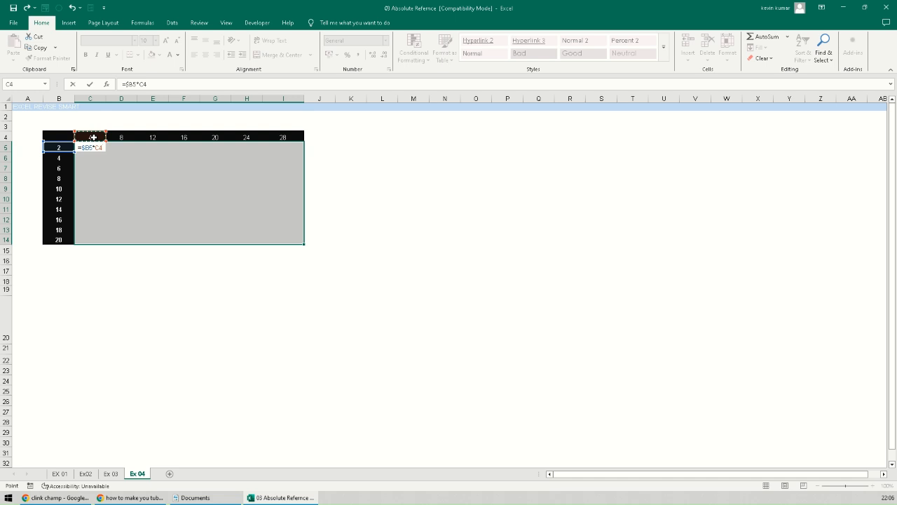
key(F4)
key(F4)
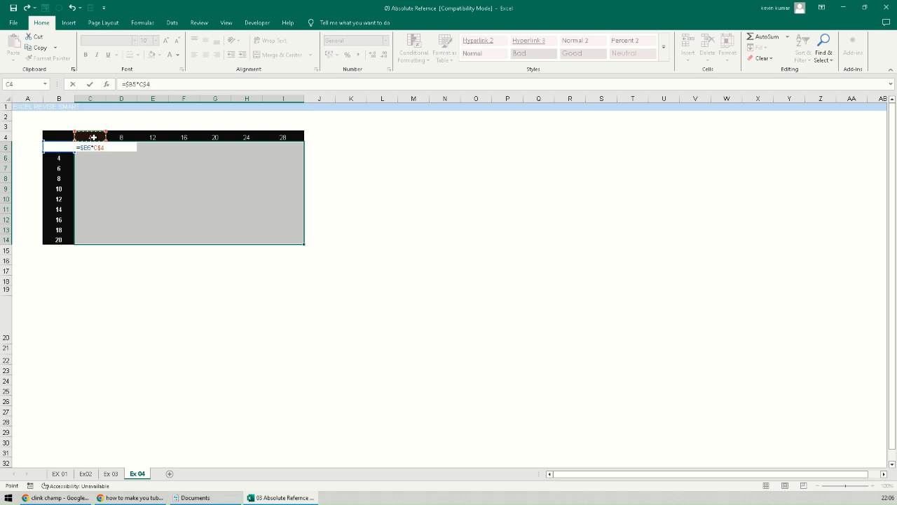
key(ctrl+Return)
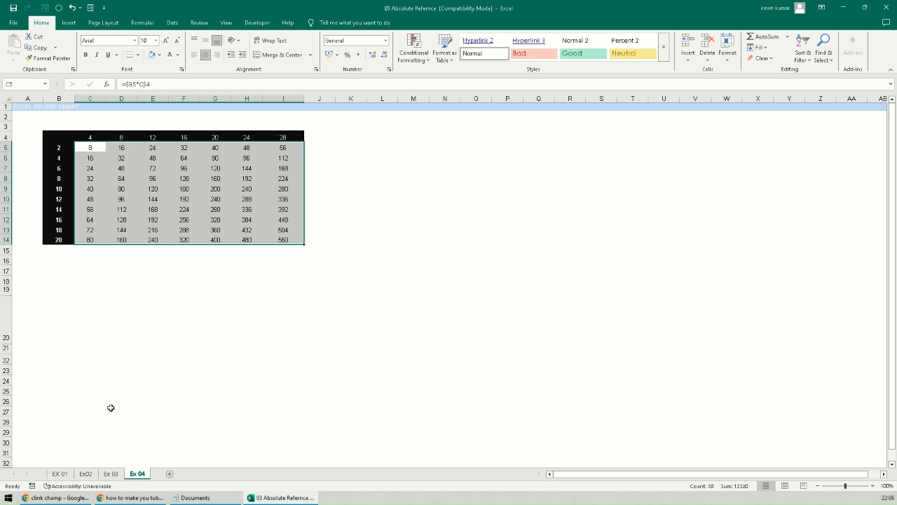
- Look through the Ex02, Ex 03 and Ex 04 sheets, ending on EX 01
click(65, 474)
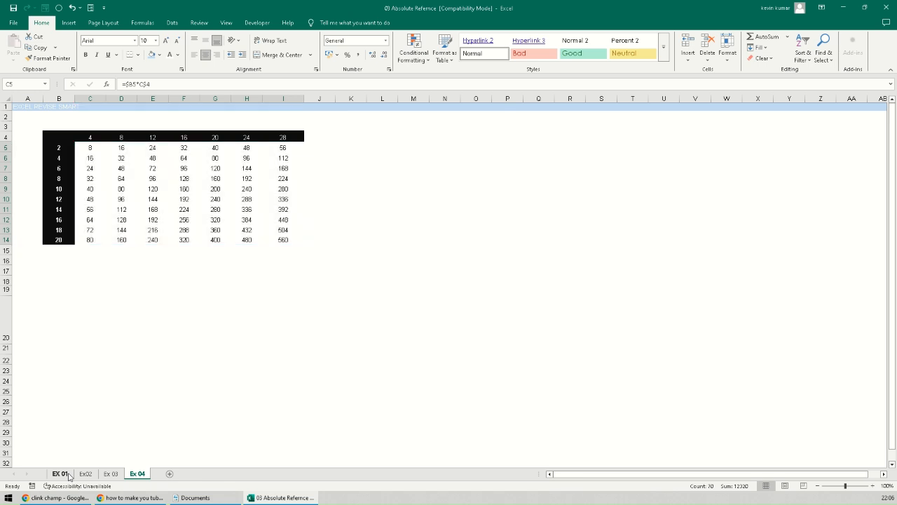
click(85, 474)
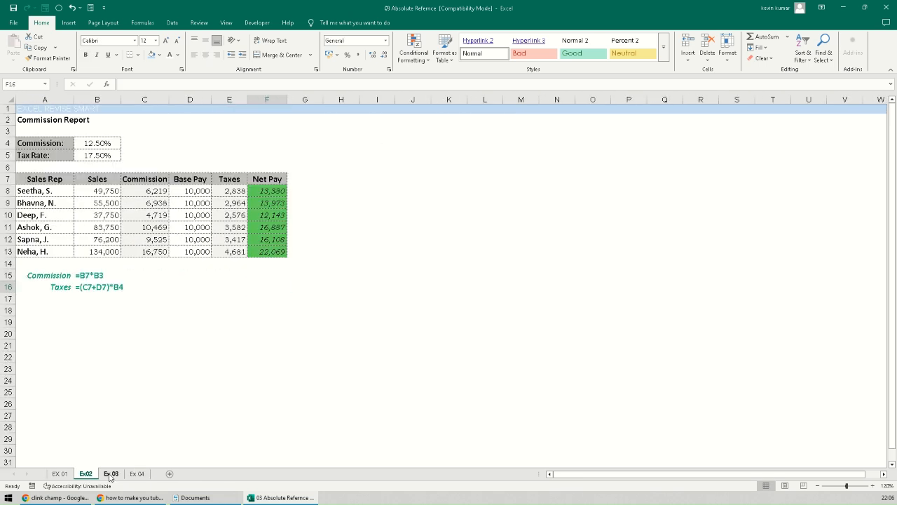
click(111, 474)
click(137, 474)
click(62, 474)
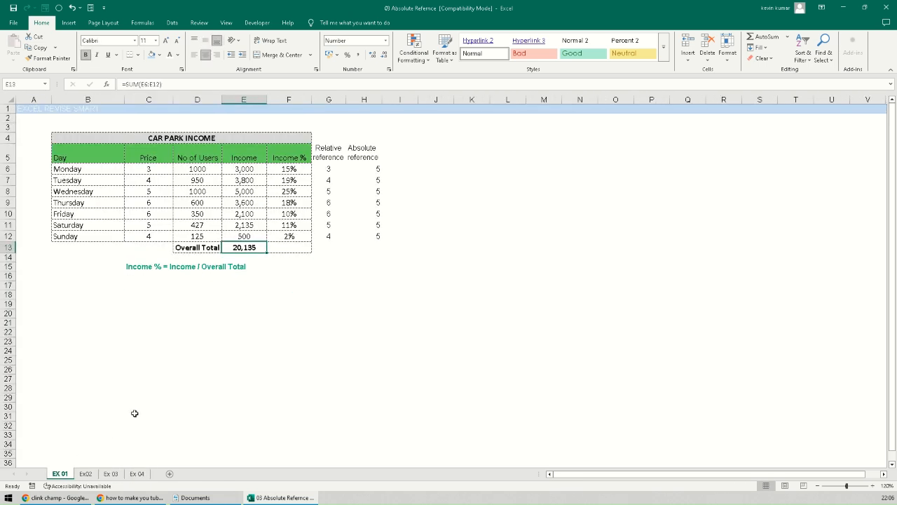